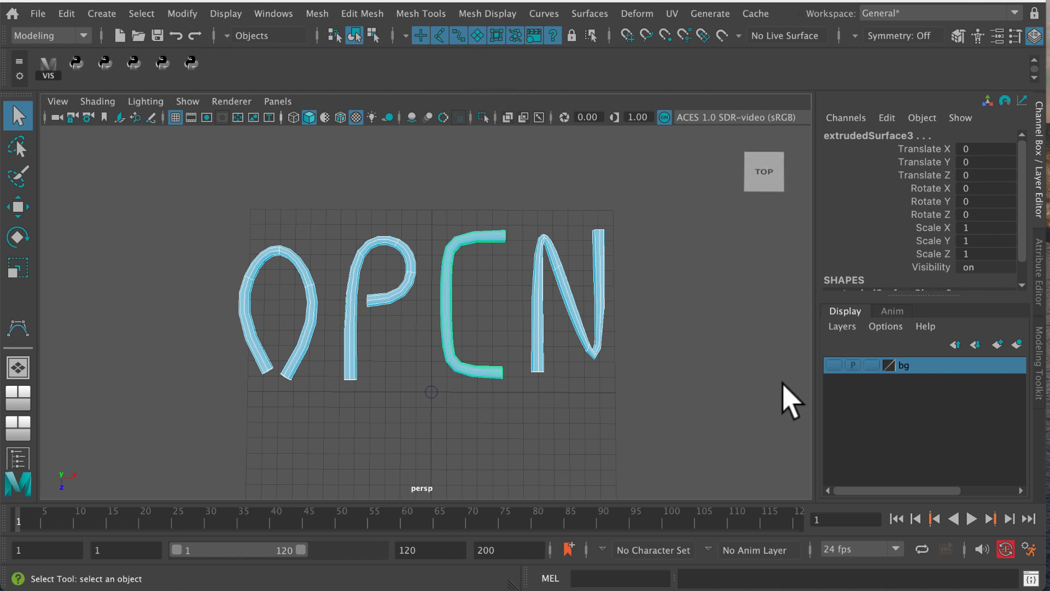
Set the animation preferences to a Clamped default in tangent and a Stepped default out tangent, and save them
click(1029, 547)
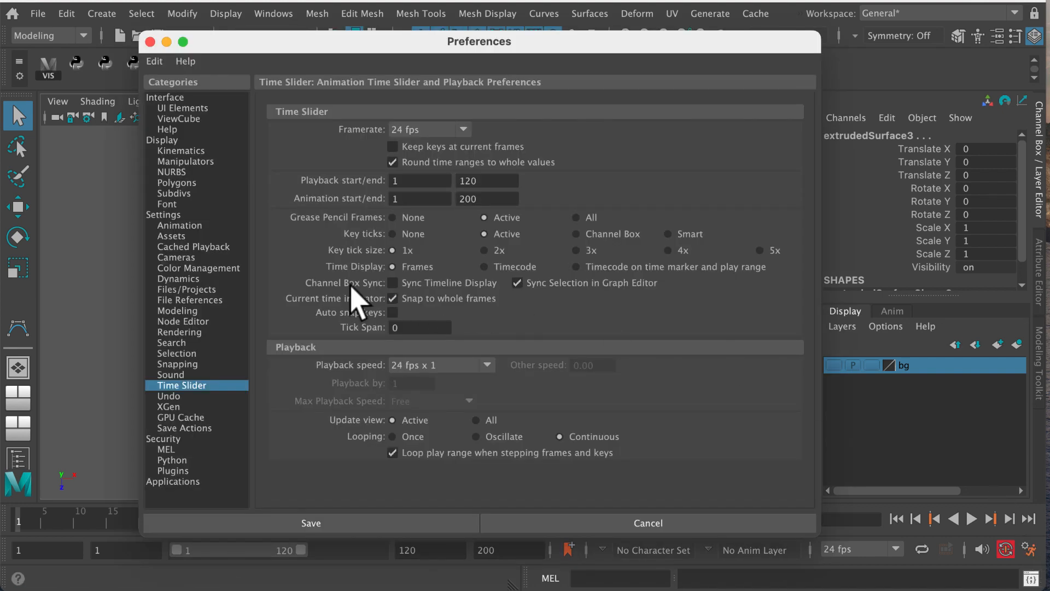
click(210, 225)
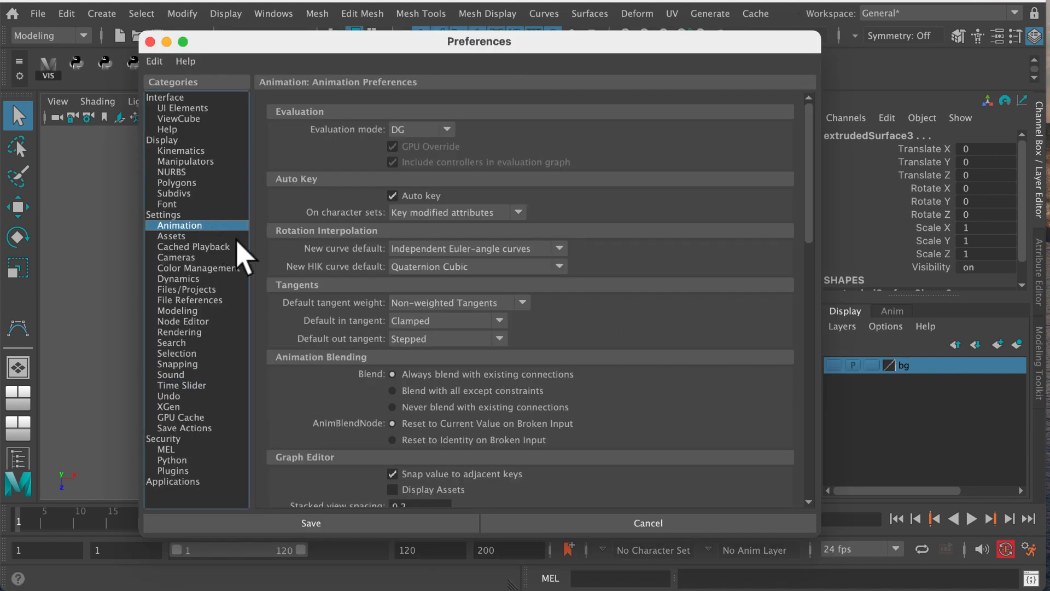
click(453, 321)
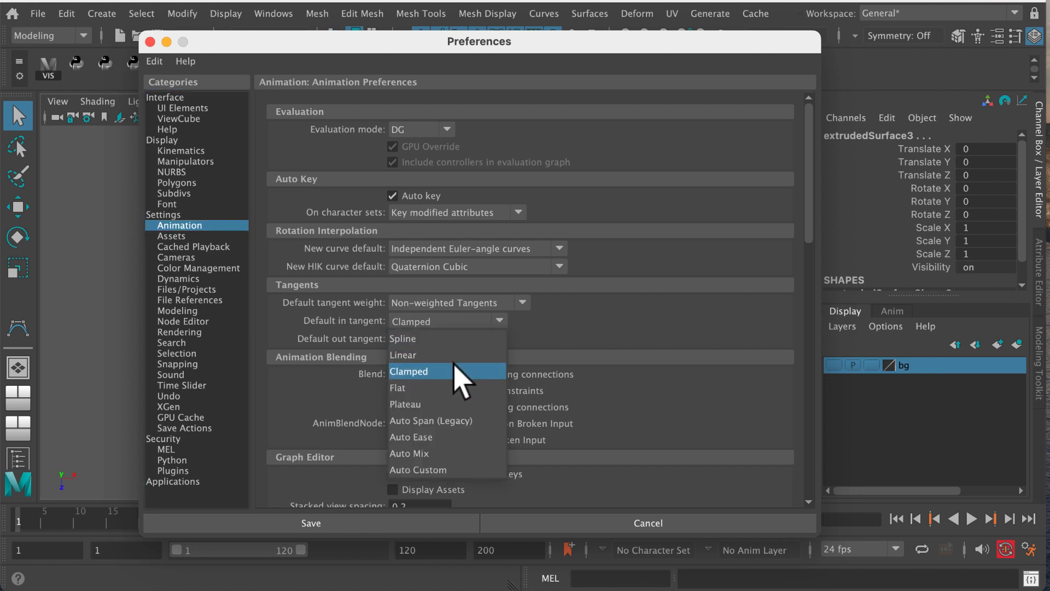
click(458, 371)
click(449, 339)
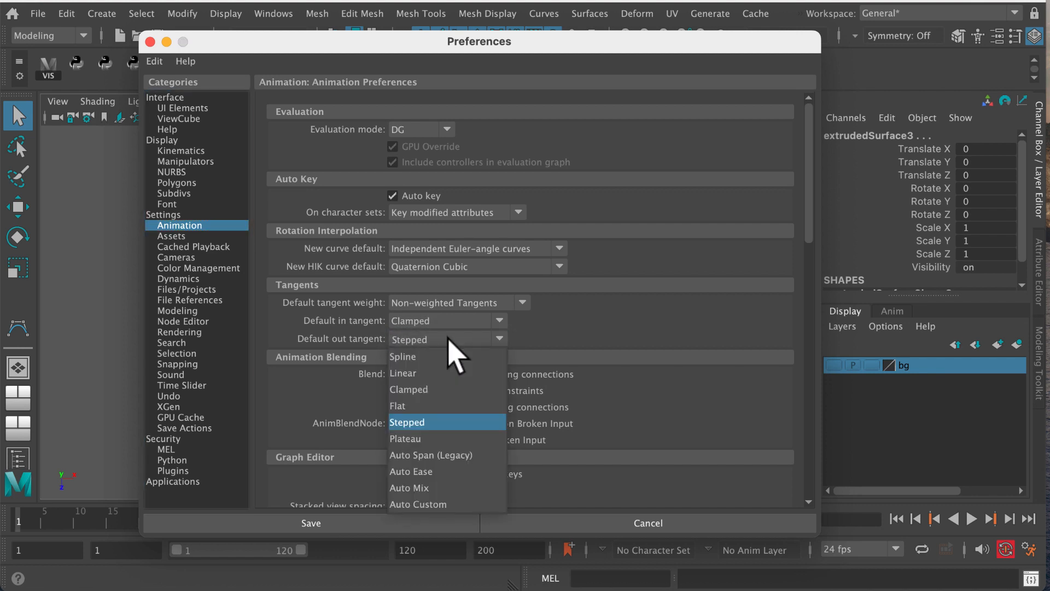
click(450, 422)
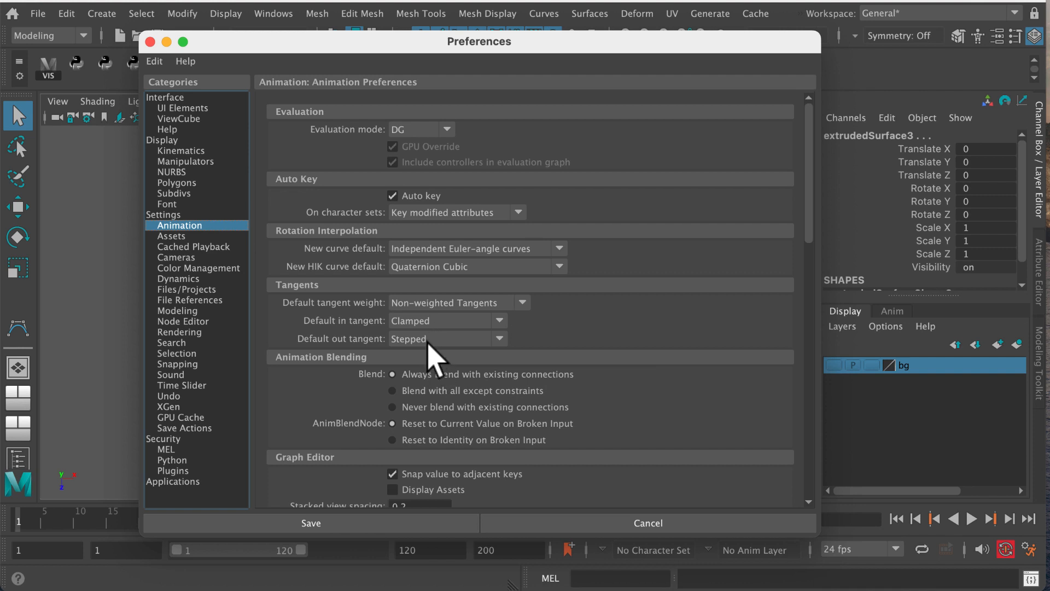
click(322, 524)
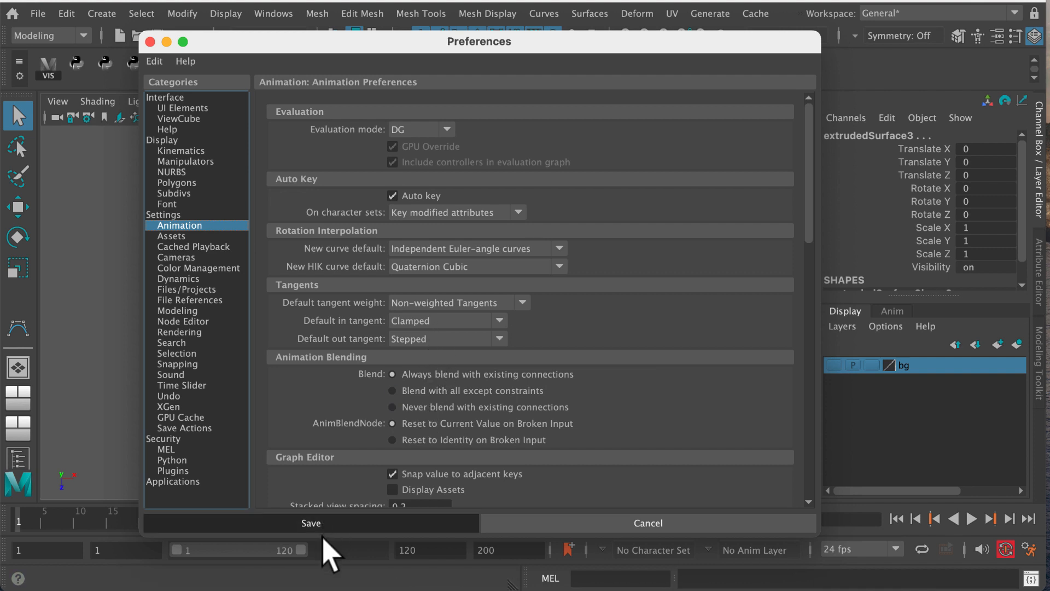
Set the animation end time to frame 65
double_click(470, 550)
text(65)
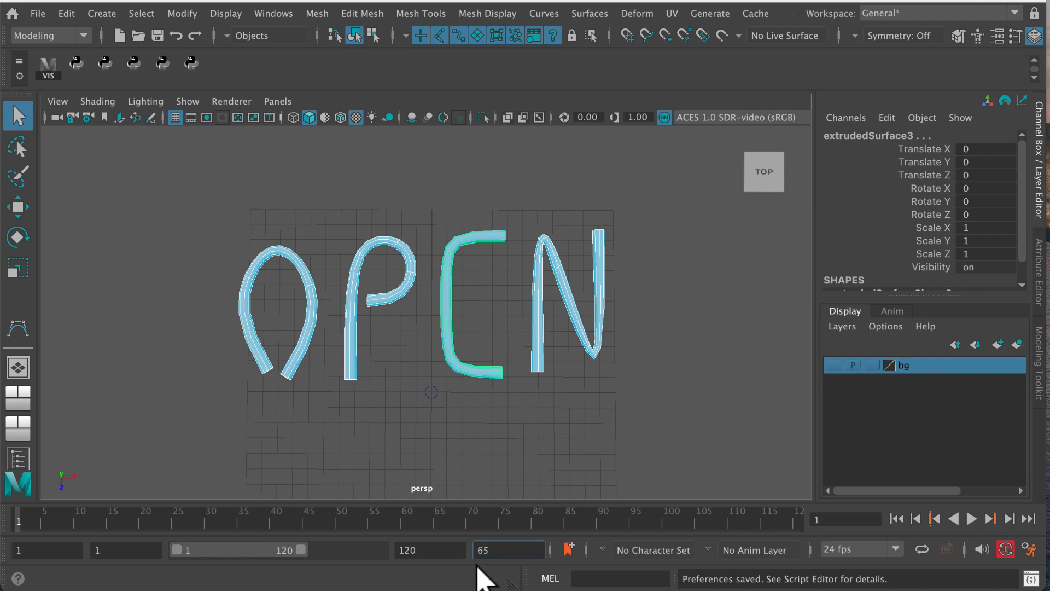
key(BackSpace)
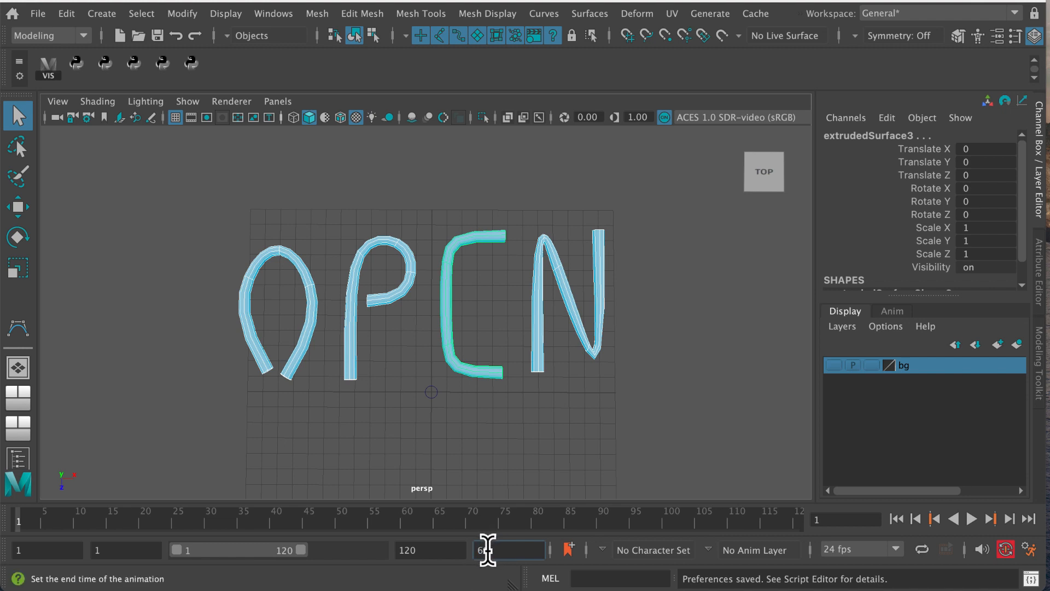
text(5)
key(Return)
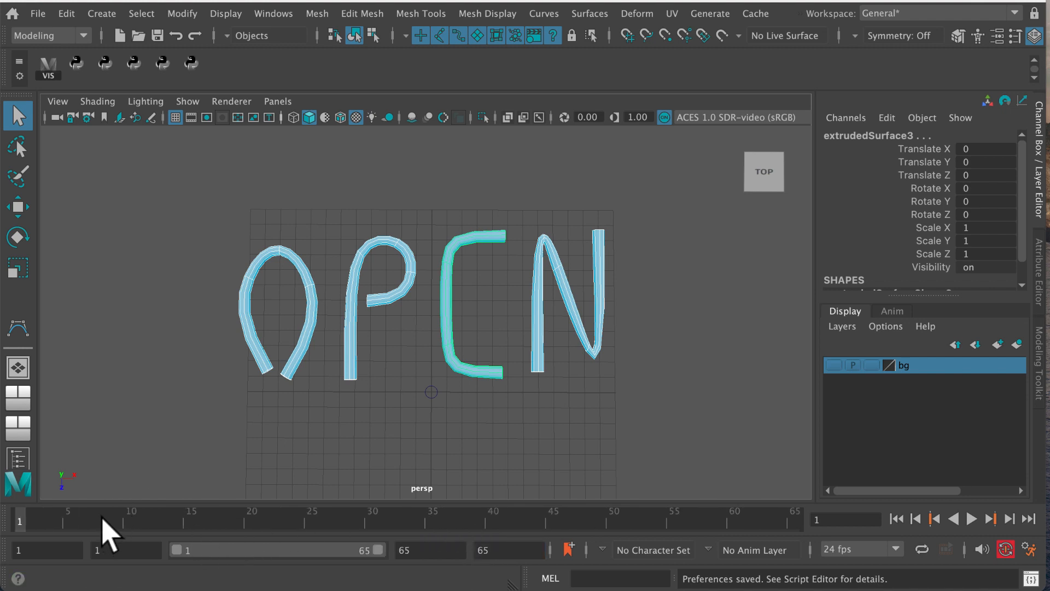
Turn off the visibility of all the OPEN letter objects and key them at frames 1 and 25
drag(211, 192, 622, 429)
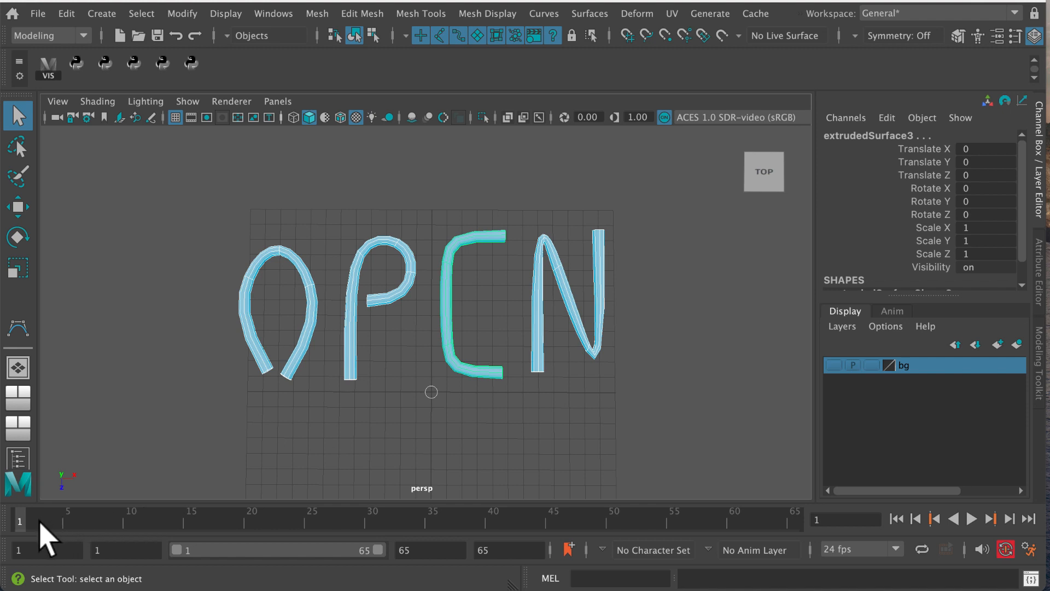
click(992, 268)
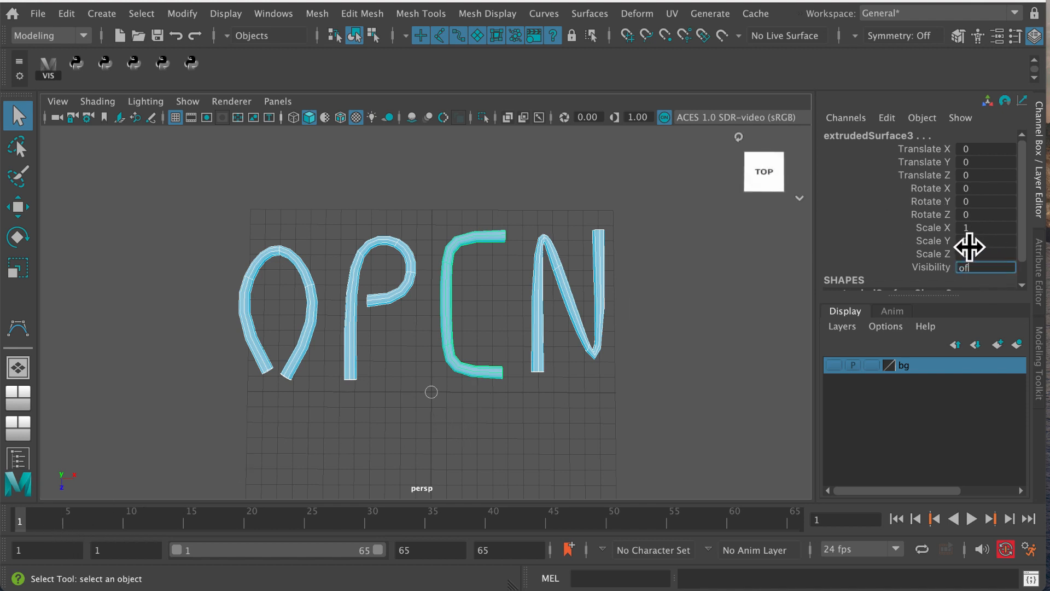
text(off)
key(Return)
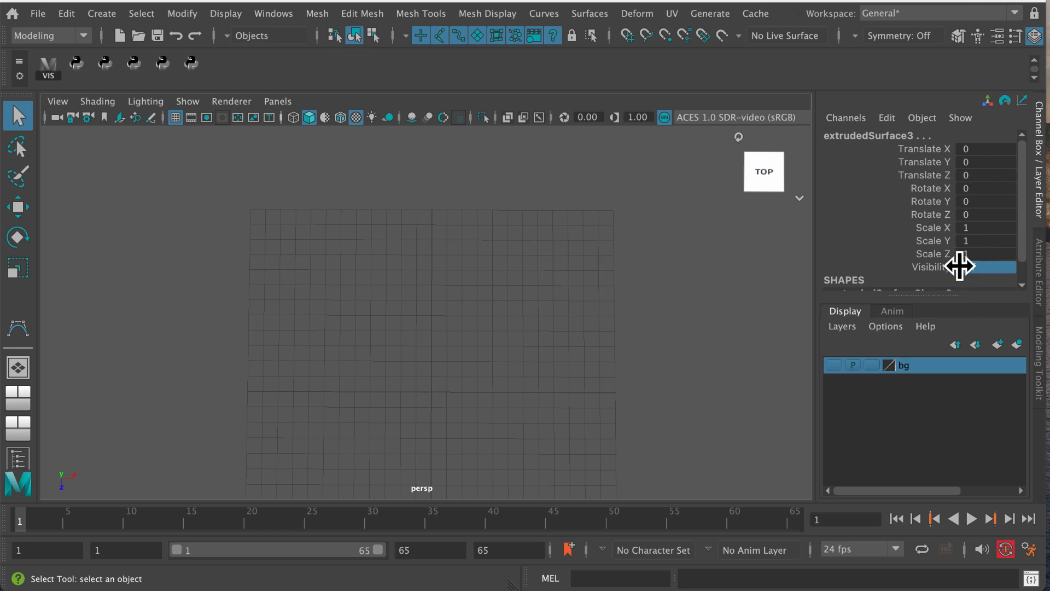
key(s)
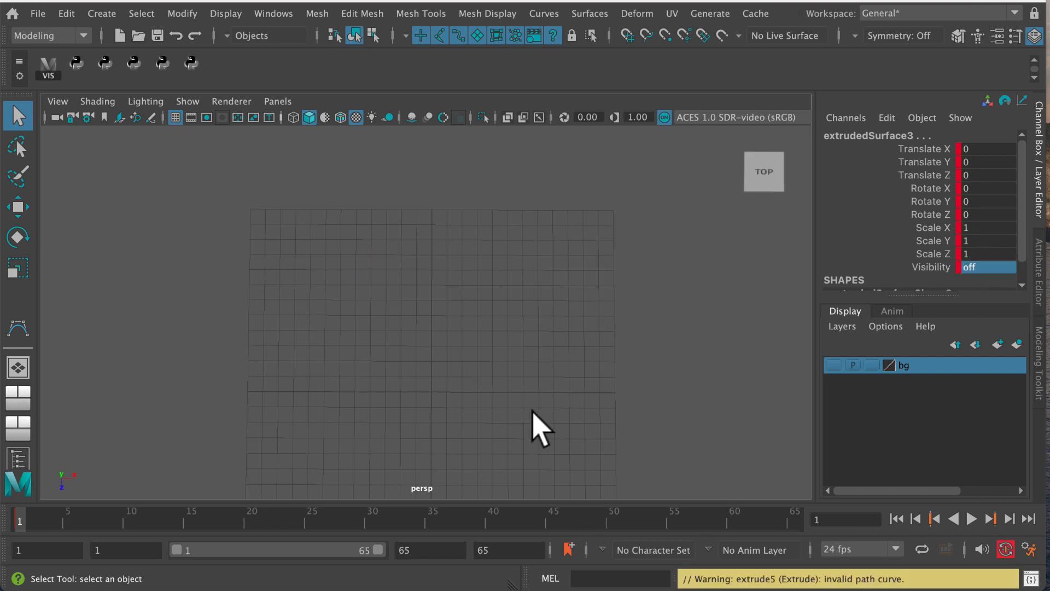
drag(23, 524, 310, 528)
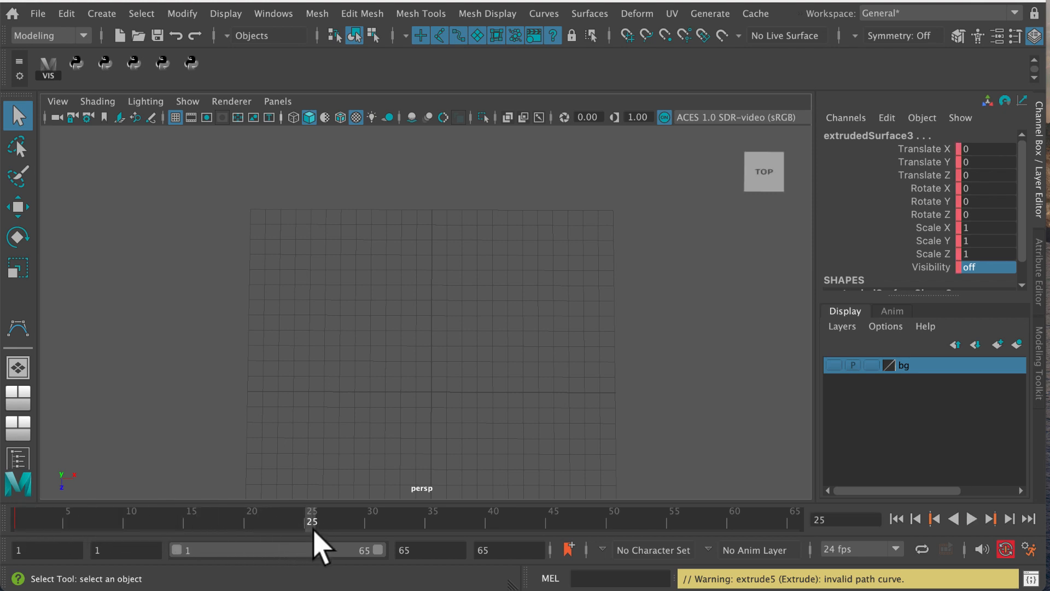
key(s)
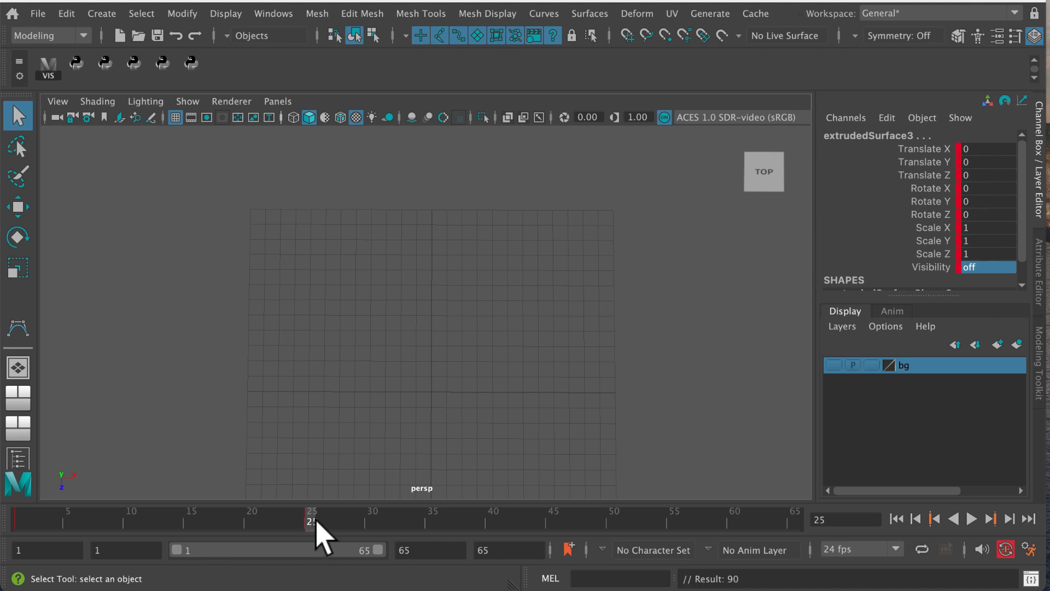
Turn on the visibility of the curve o at frame 27, selecting it through the Outliner
drag(315, 522, 336, 527)
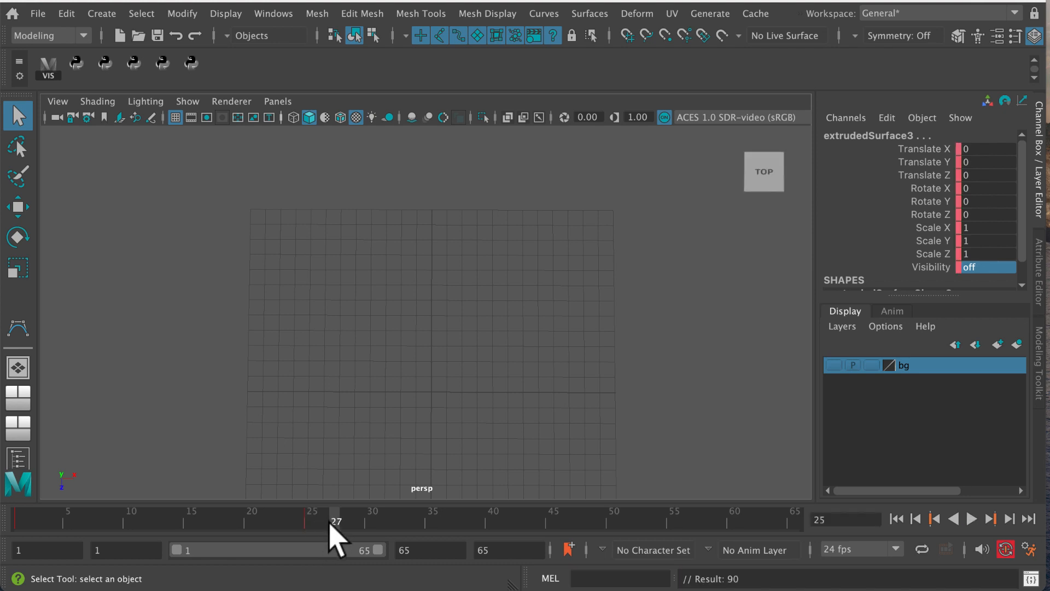
click(275, 13)
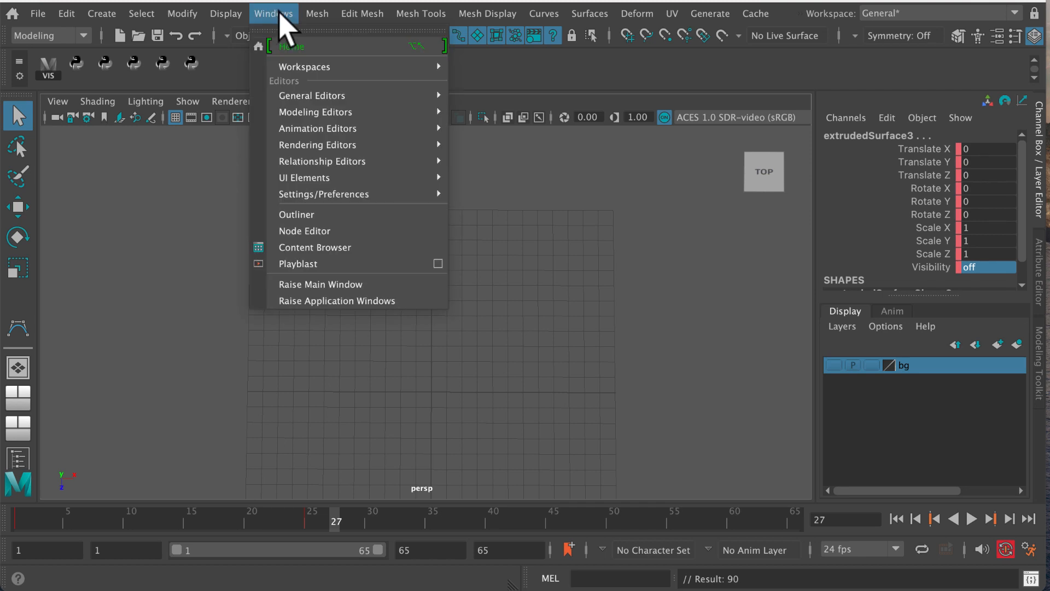
click(320, 215)
click(823, 320)
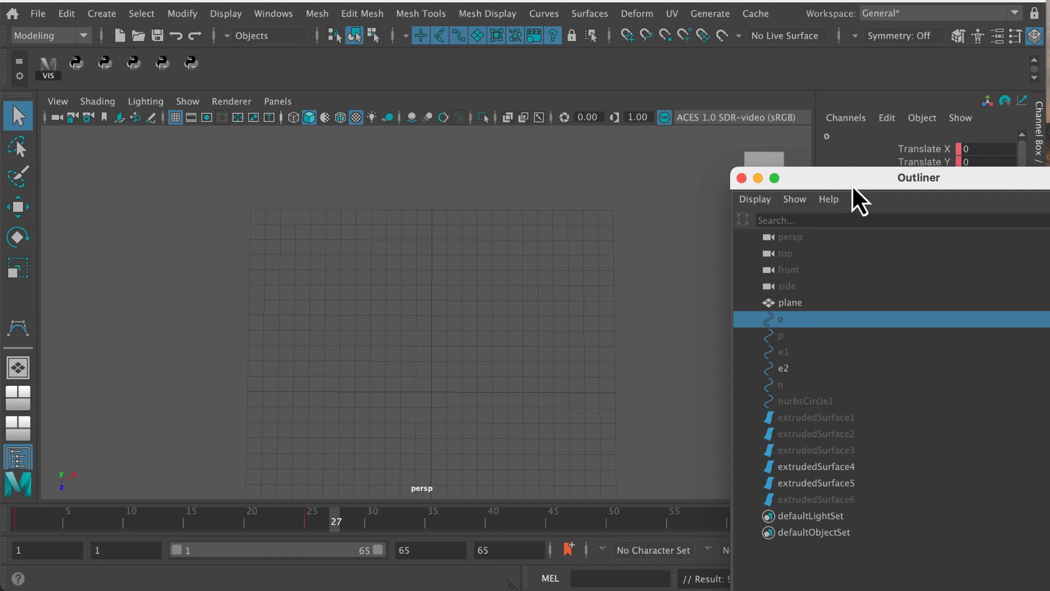
drag(851, 185, 878, 373)
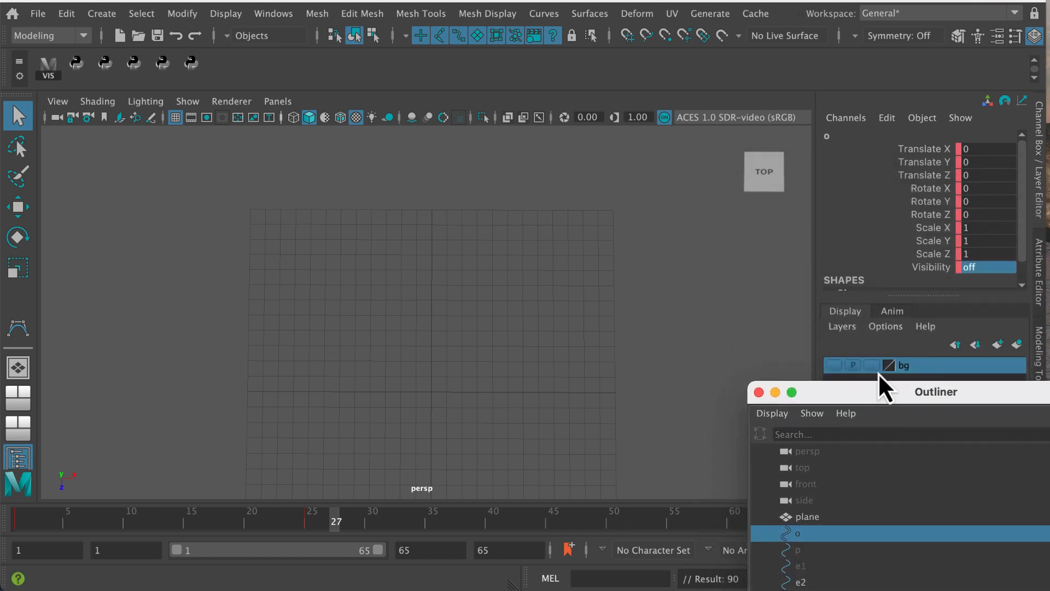
double_click(988, 268)
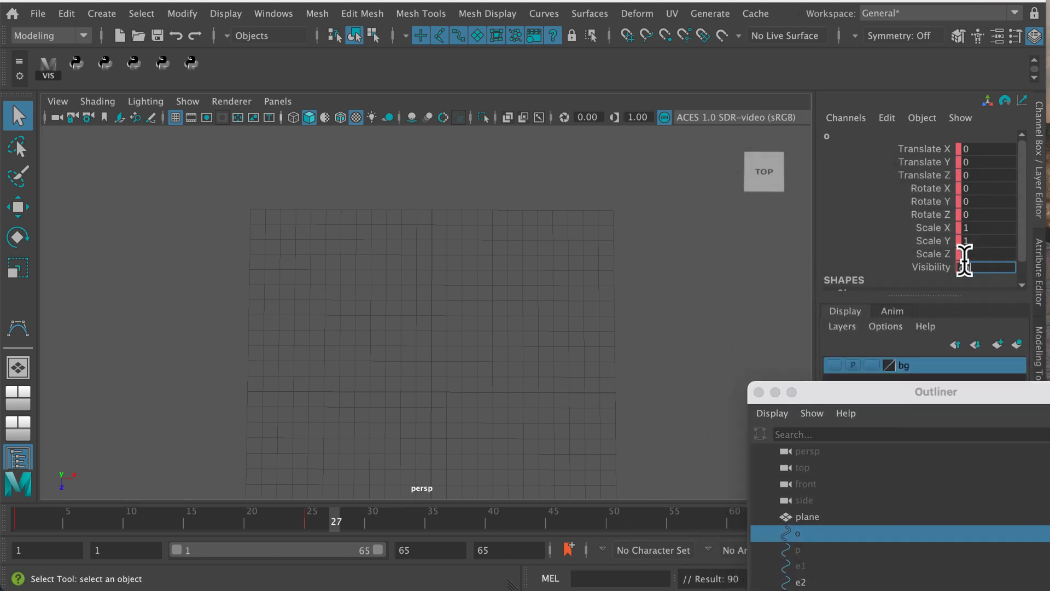
key(Return)
Examine the extruded surfaces in the Outliner at frame 25 to identify the one belonging to the letter O
drag(335, 524, 306, 522)
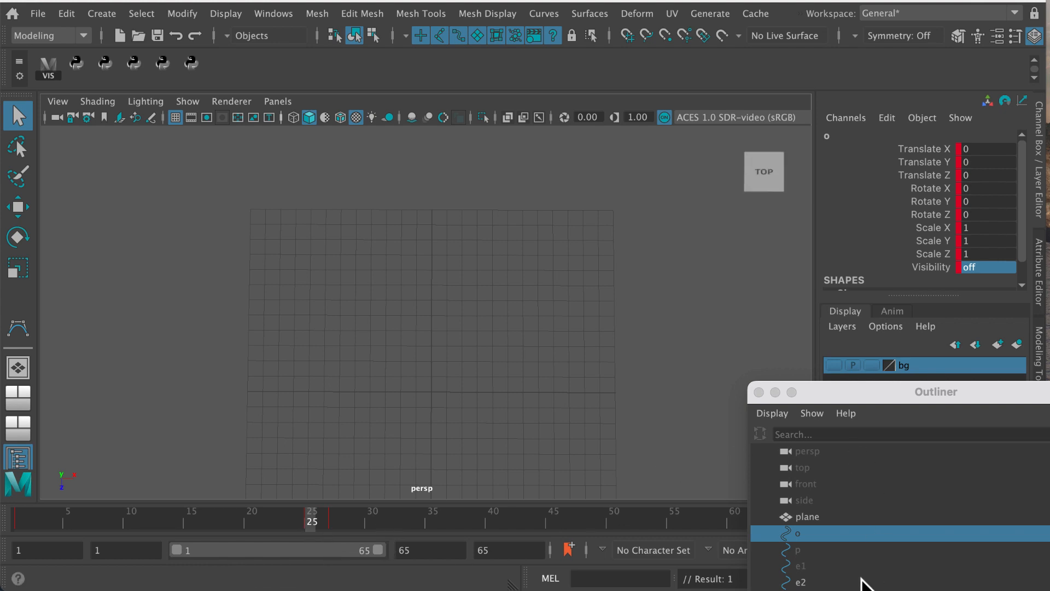
click(834, 590)
drag(867, 397, 747, 95)
click(711, 378)
click(710, 344)
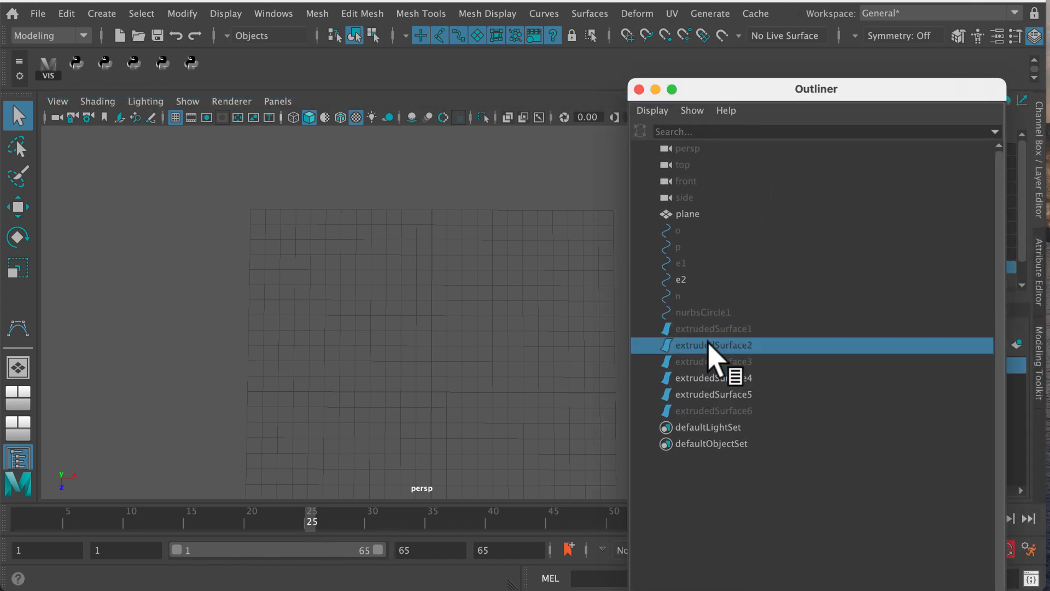
click(705, 328)
click(705, 377)
click(702, 330)
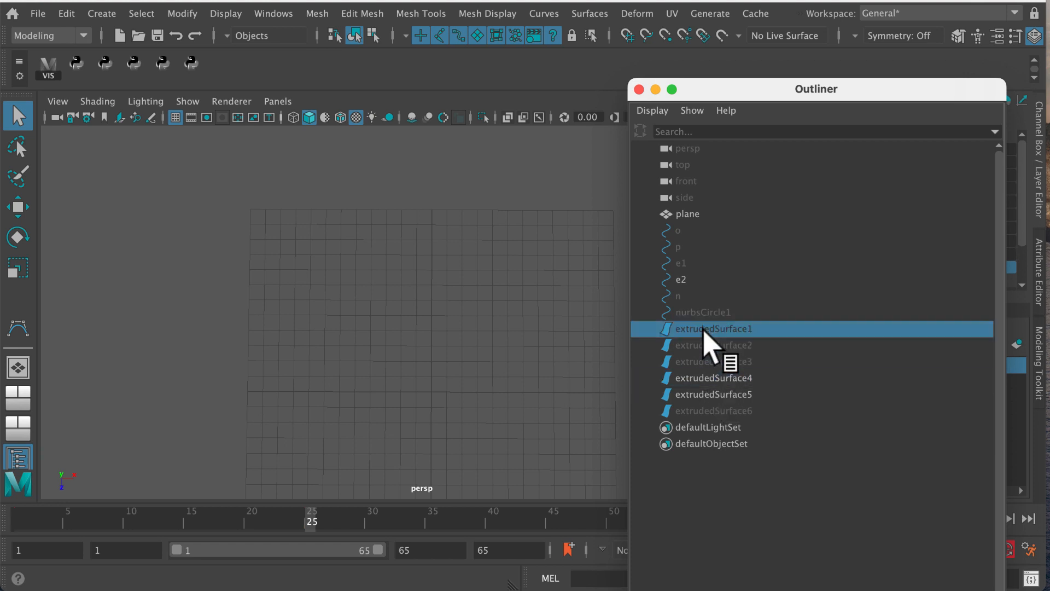
drag(698, 332, 682, 339)
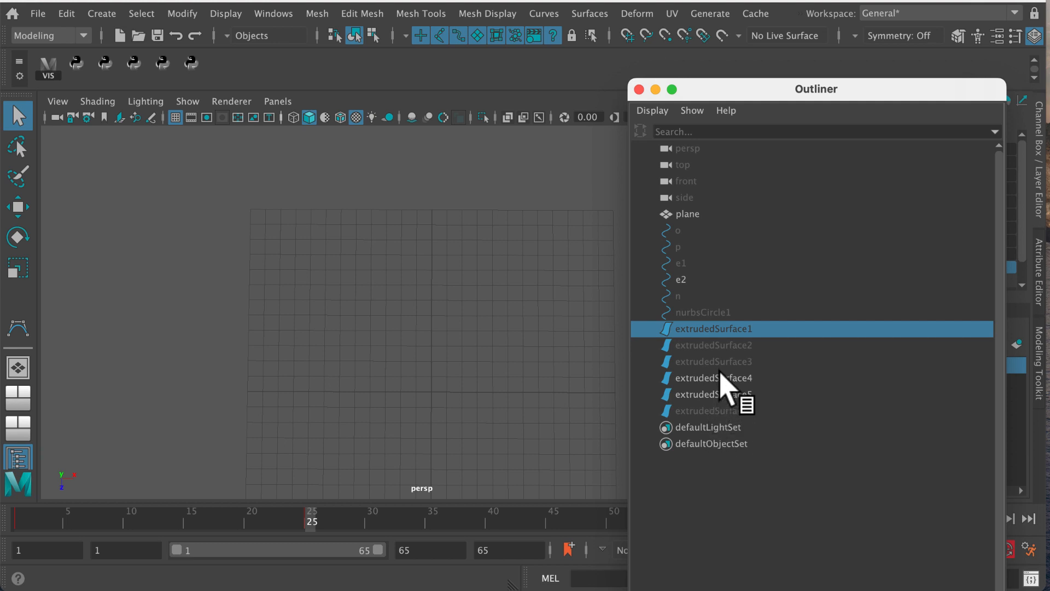
Turn on the visibility of extrudedSurface1 at frame 27
click(701, 344)
click(710, 329)
drag(772, 100, 874, 407)
drag(306, 520, 335, 520)
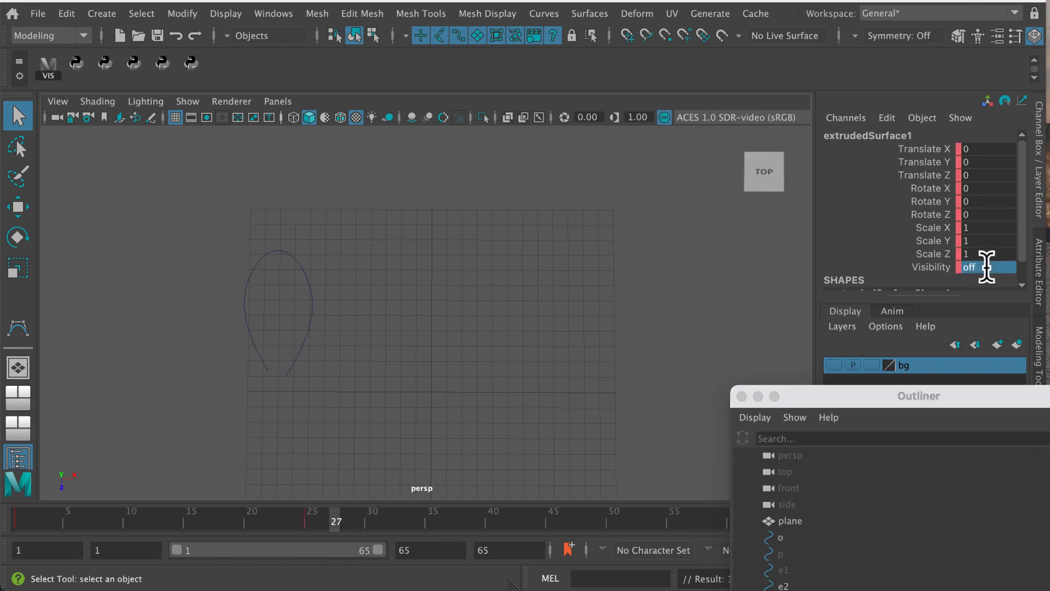
key(Return)
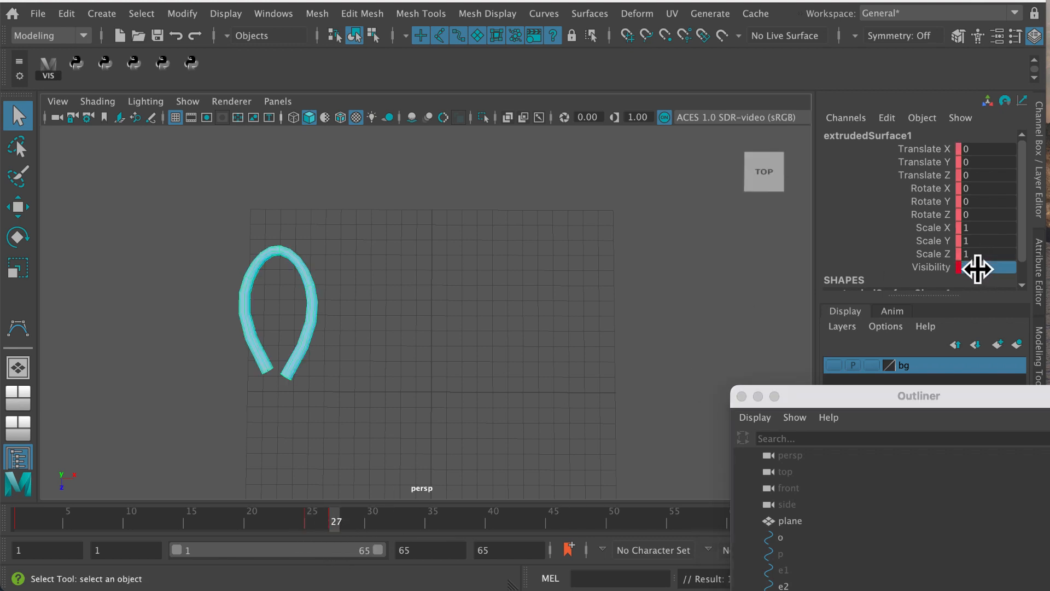
mouse_move(334, 520)
mouse_down()
mouse_move(312, 520)
mouse_move(335, 520)
mouse_up()
Move the current time to frame 29 and rename extrudedSurface1 as O in the Outliner
drag(875, 397, 732, 83)
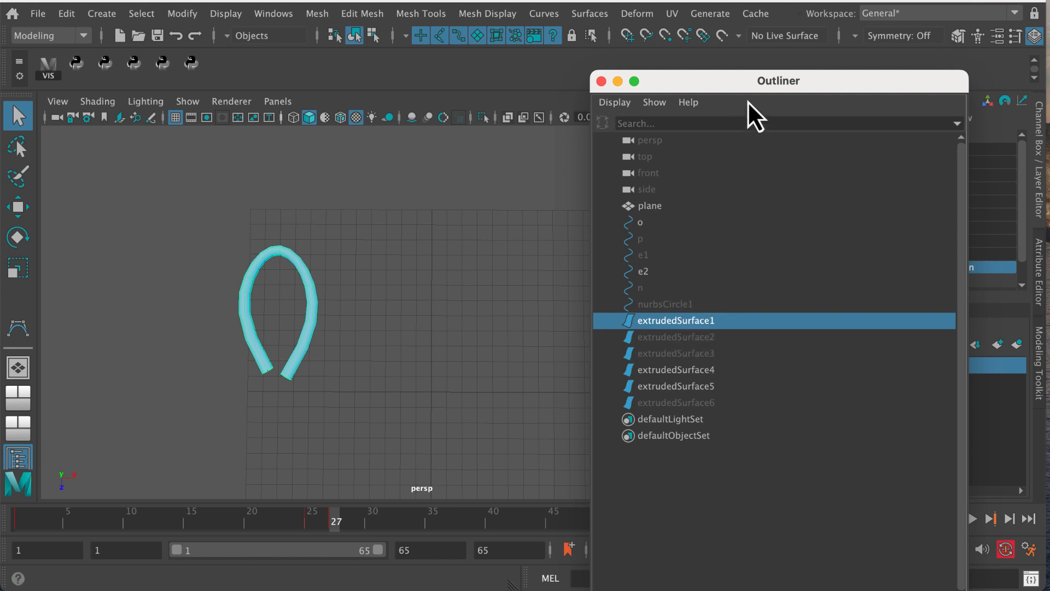
drag(751, 87, 1024, 168)
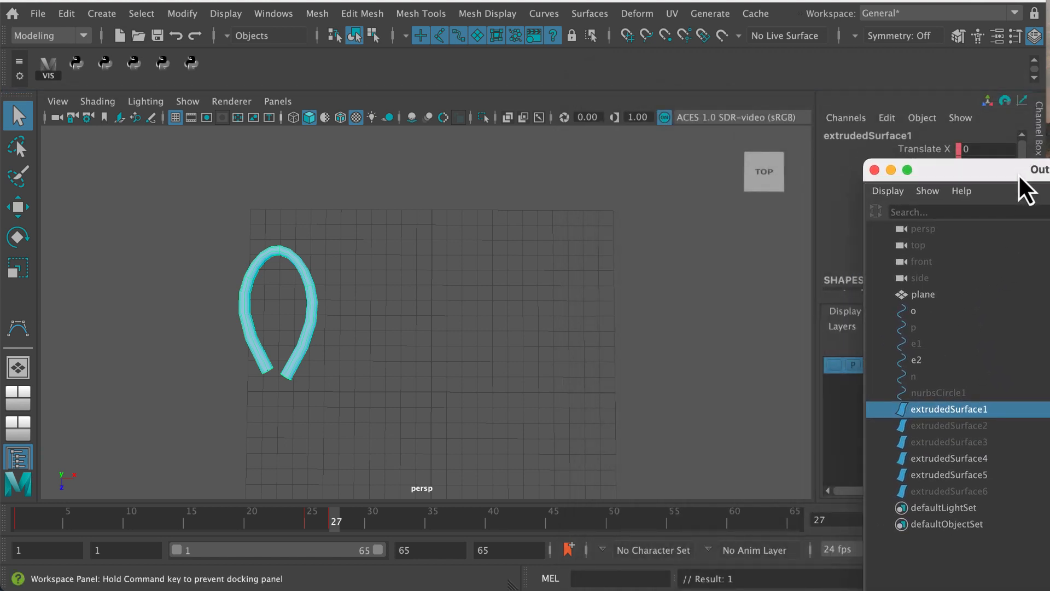
click(357, 525)
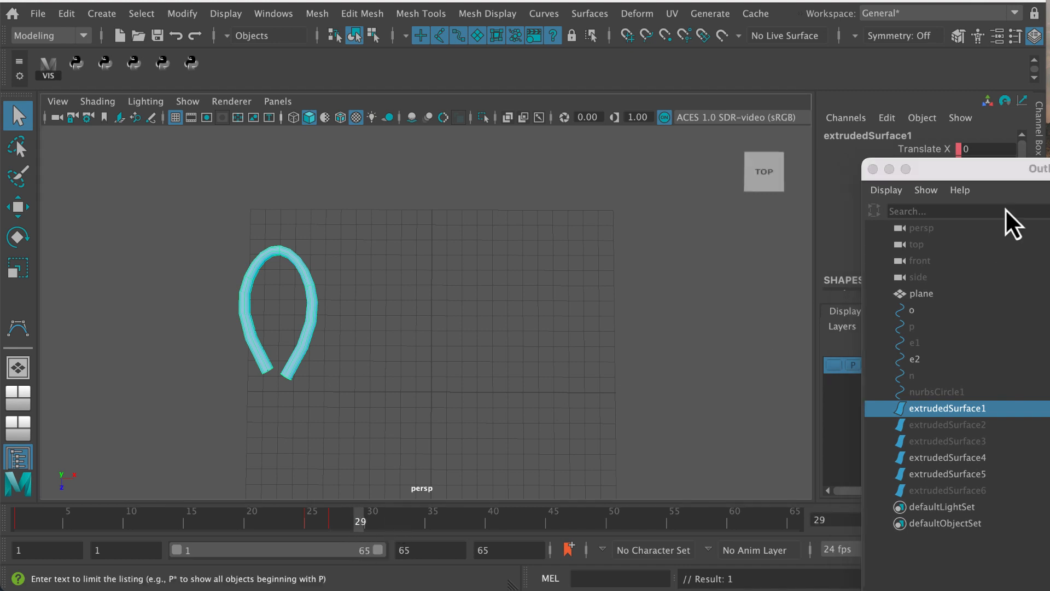
drag(1010, 169, 786, 97)
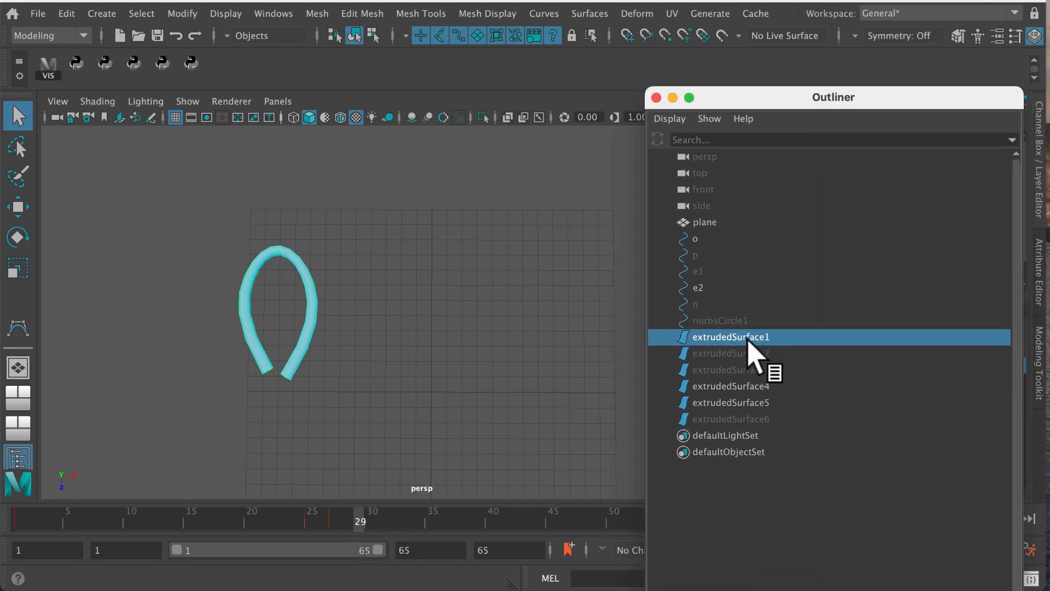
double_click(751, 338)
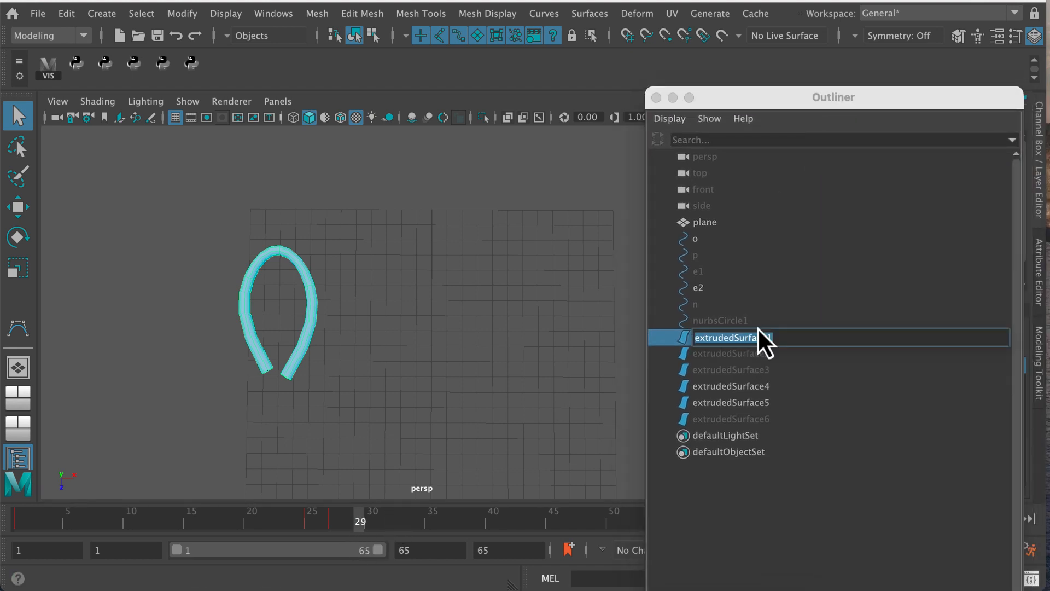
text(O)
key(Return)
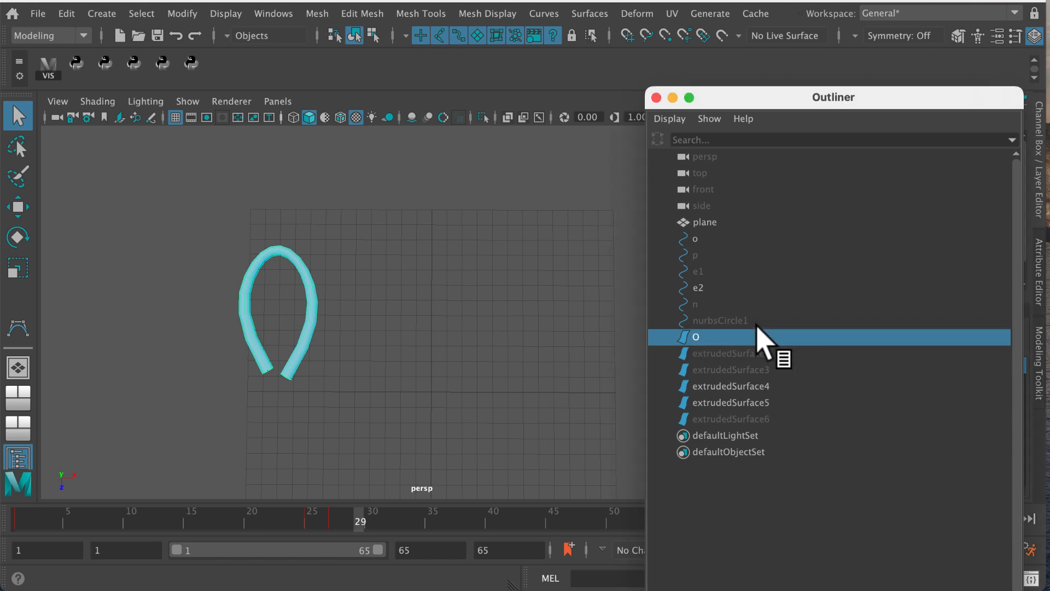
Rename extrudedSurface2 as P in the Outliner
click(733, 354)
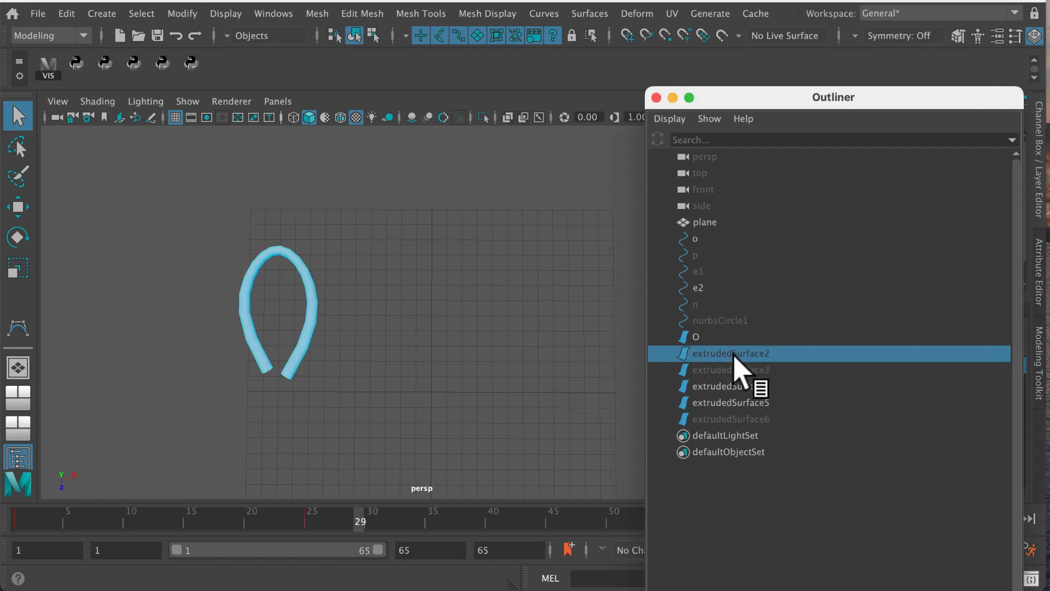
double_click(734, 354)
text(P)
key(Return)
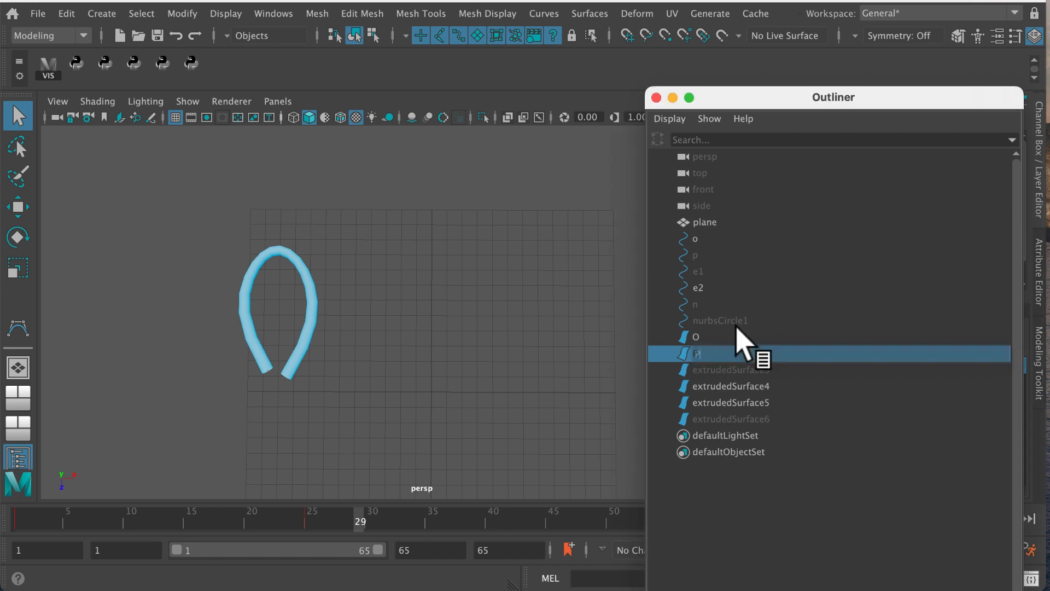
Rename extrudedSurface3 as E1 and extrudedSurface4 as E2 in the Outliner
click(736, 371)
double_click(735, 371)
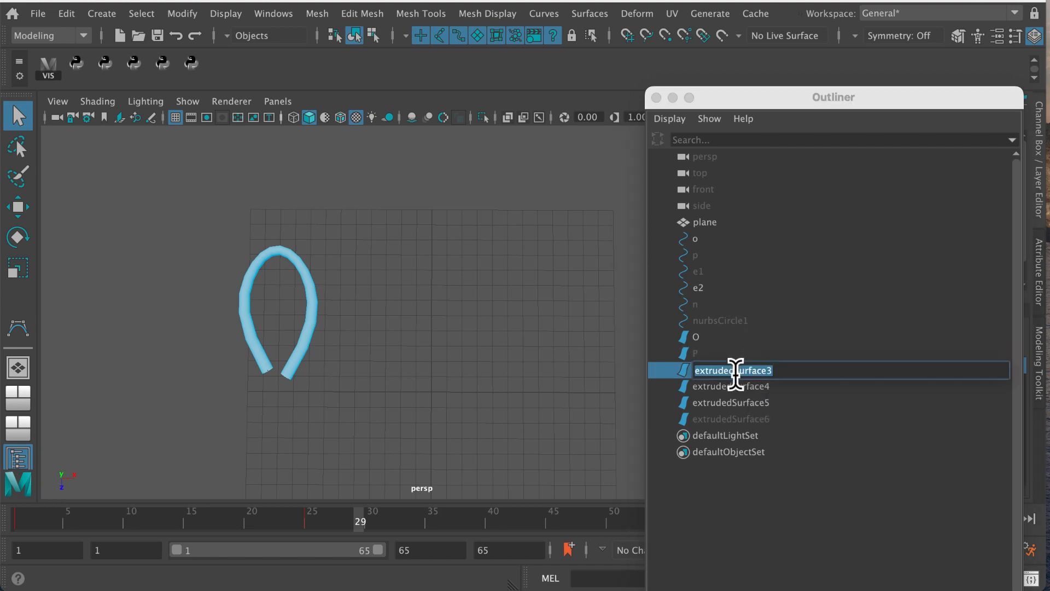
text(E1)
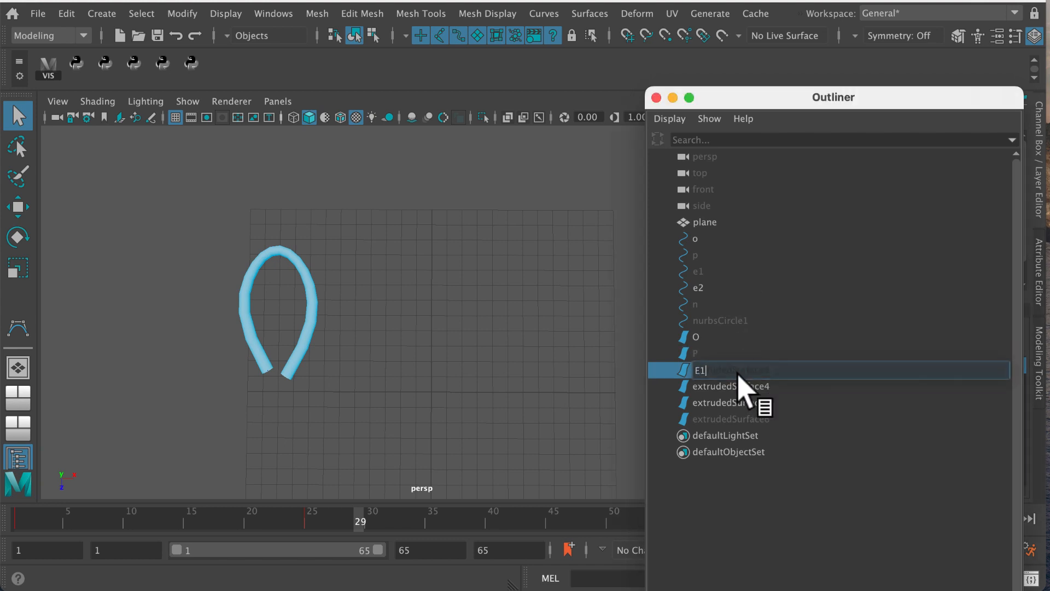
key(Return)
double_click(728, 386)
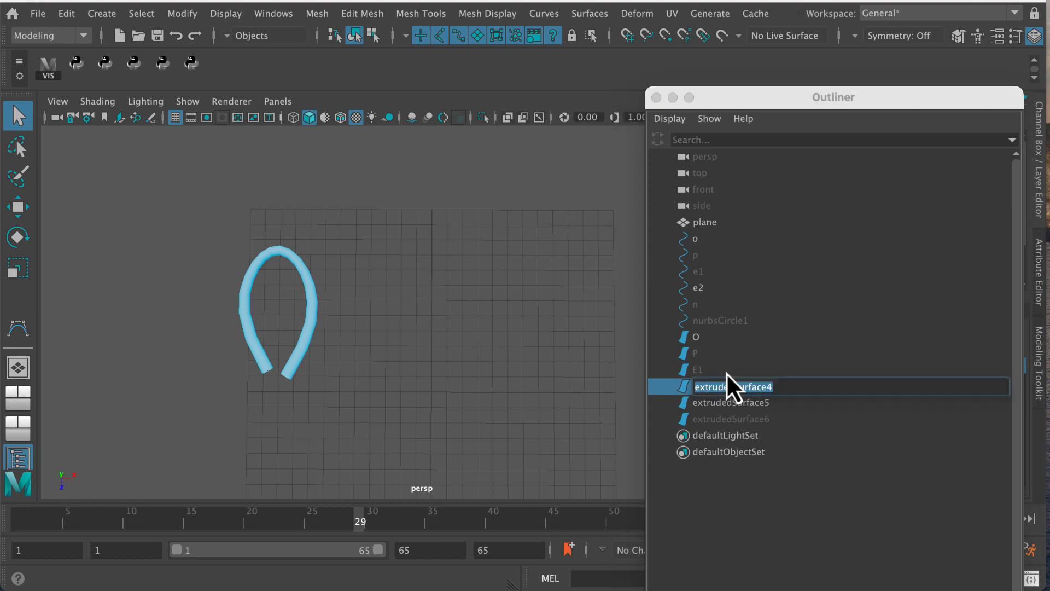
text(E2)
key(Return)
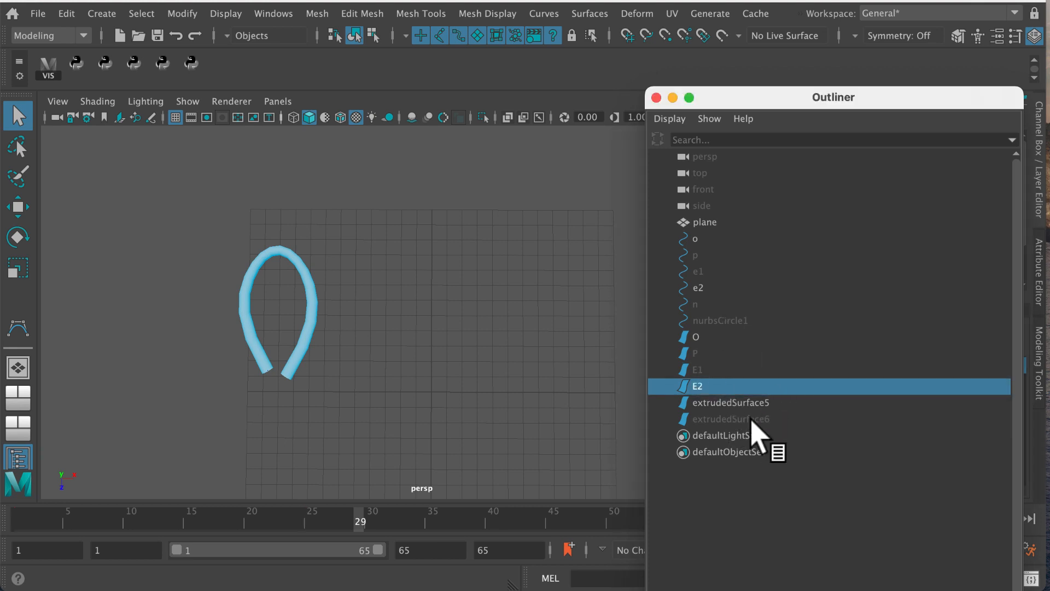
Rename extrudedSurface5 as N in the Outliner
click(747, 403)
double_click(744, 402)
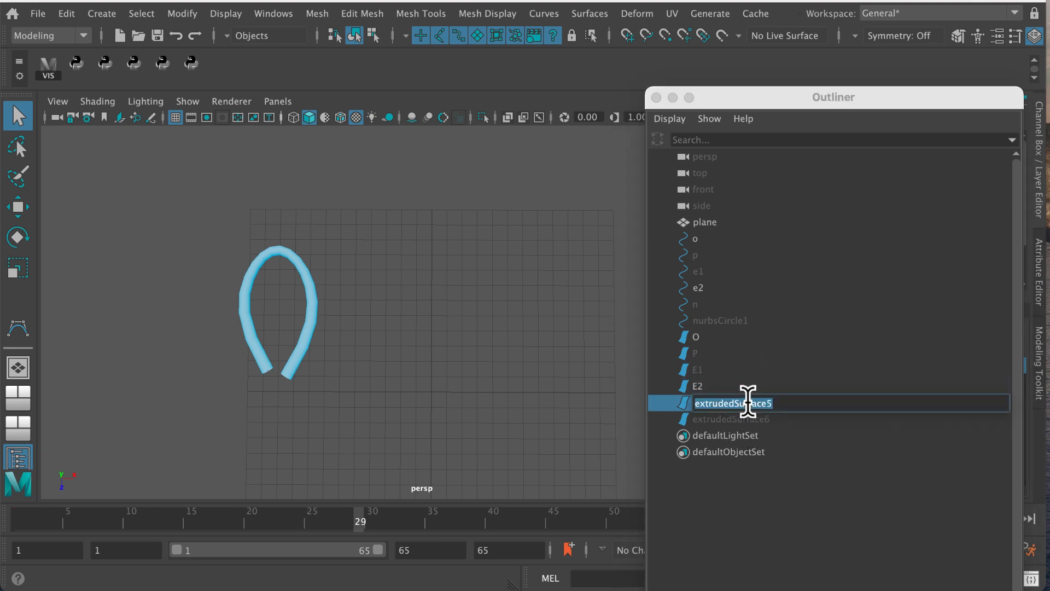
click(747, 404)
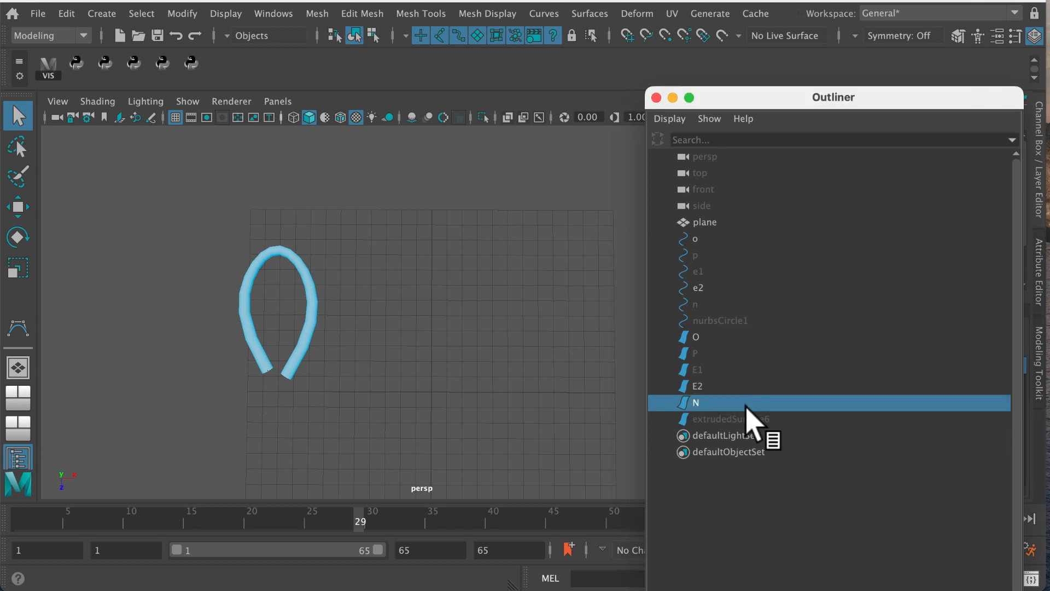
Select surface O and key its visibility off at frame 29
click(719, 336)
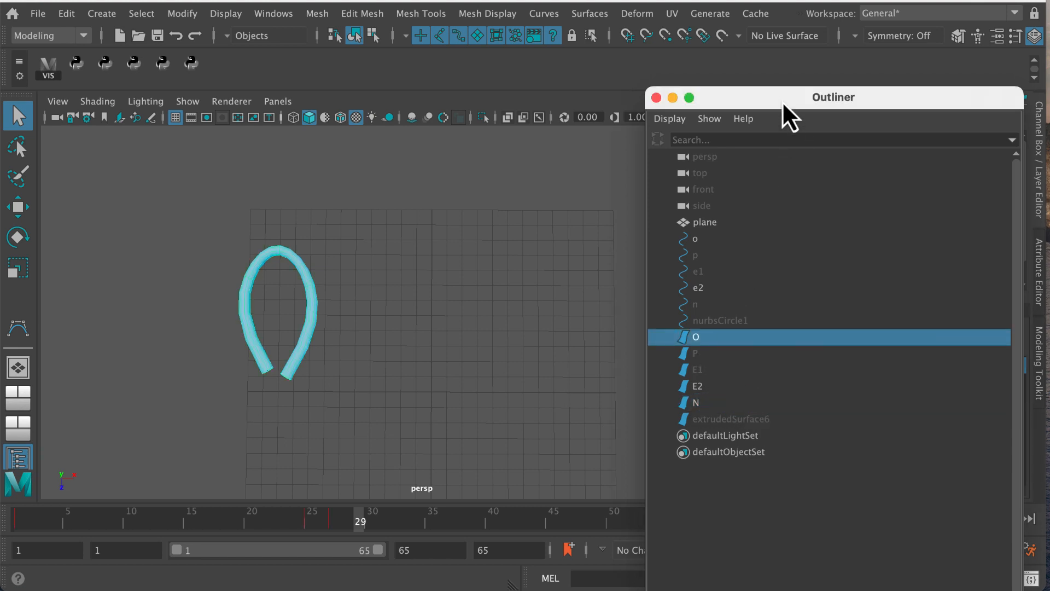
drag(780, 100, 797, 361)
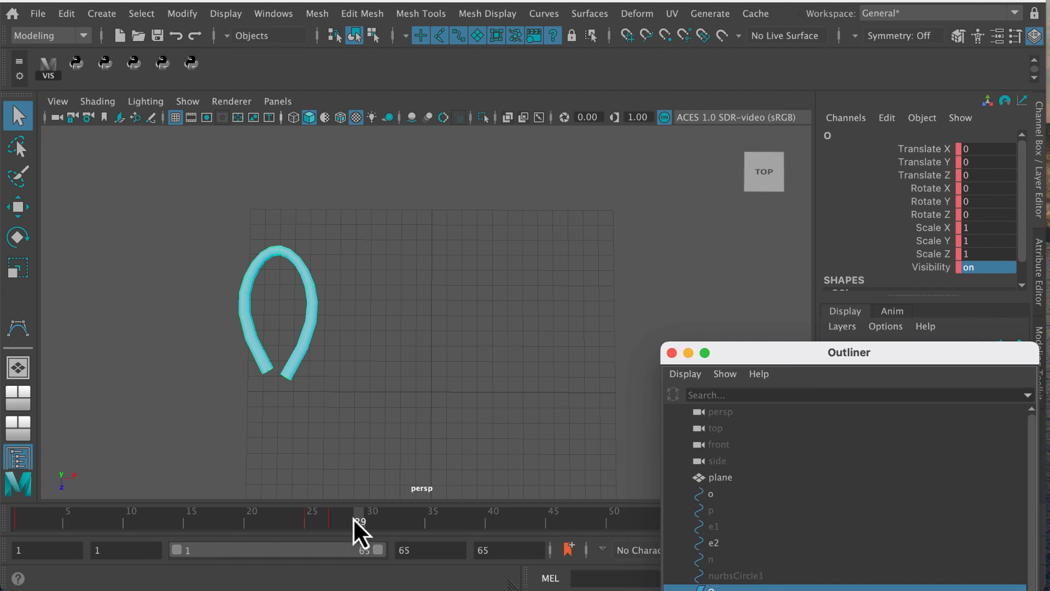
mouse_move(353, 518)
mouse_down()
mouse_move(330, 527)
mouse_move(357, 533)
mouse_up()
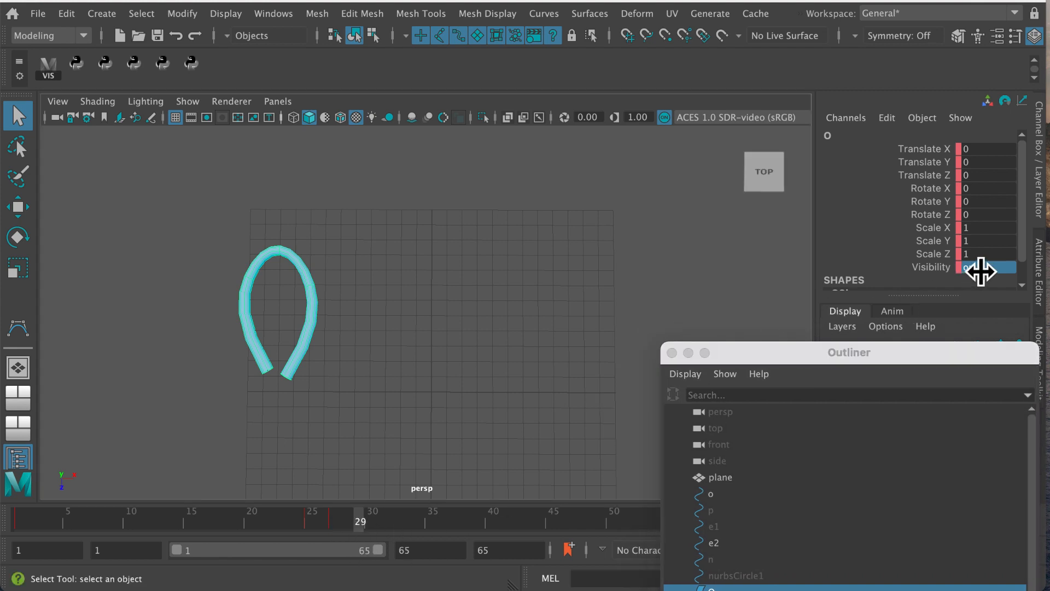
click(988, 267)
text(o)
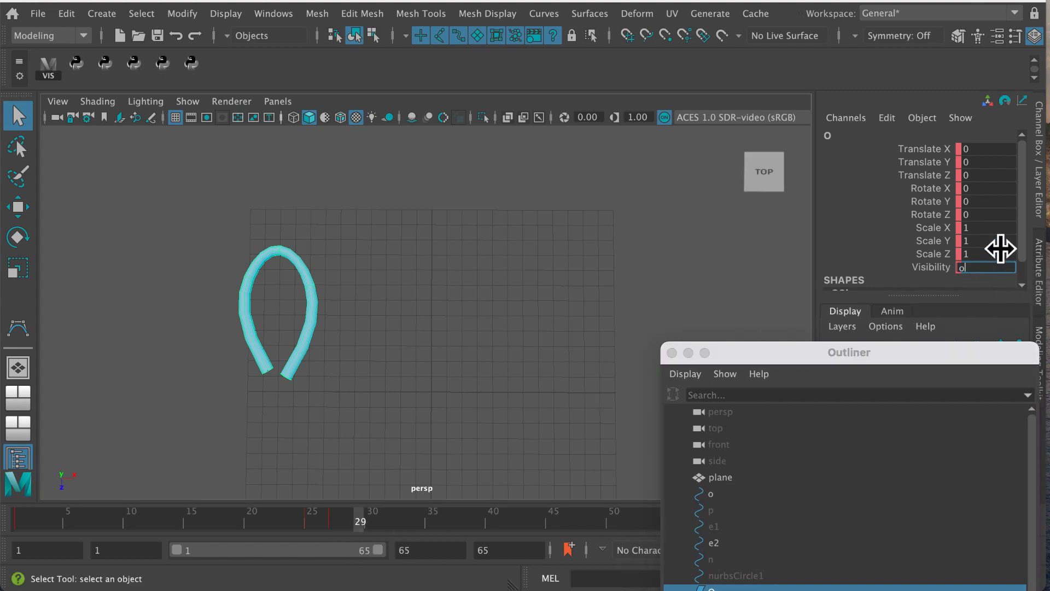
text(ff)
key(Return)
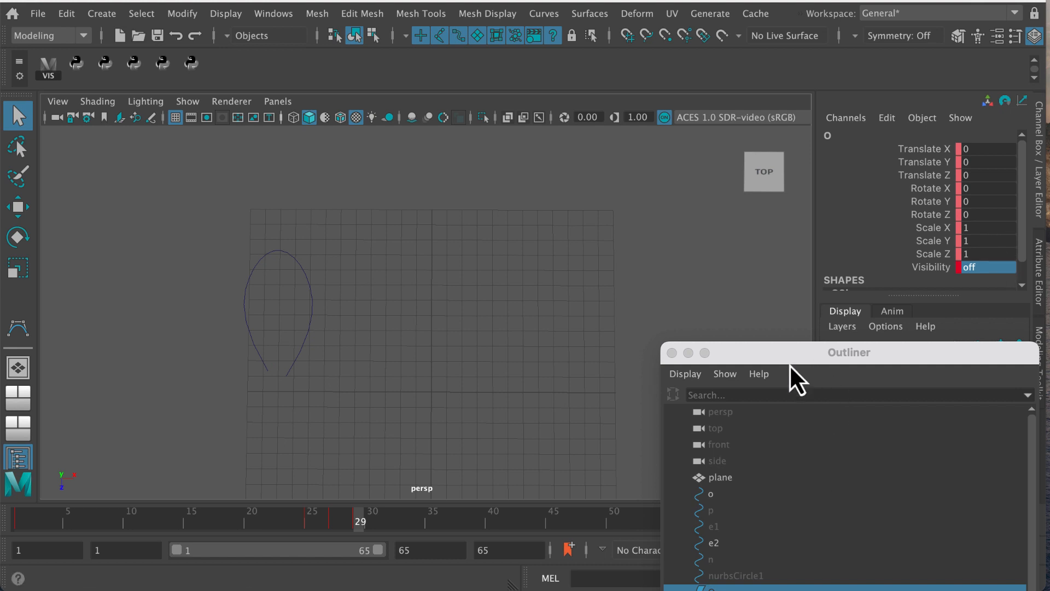
Move to frame 31 and key the visibility of surfaces O and P on
click(383, 524)
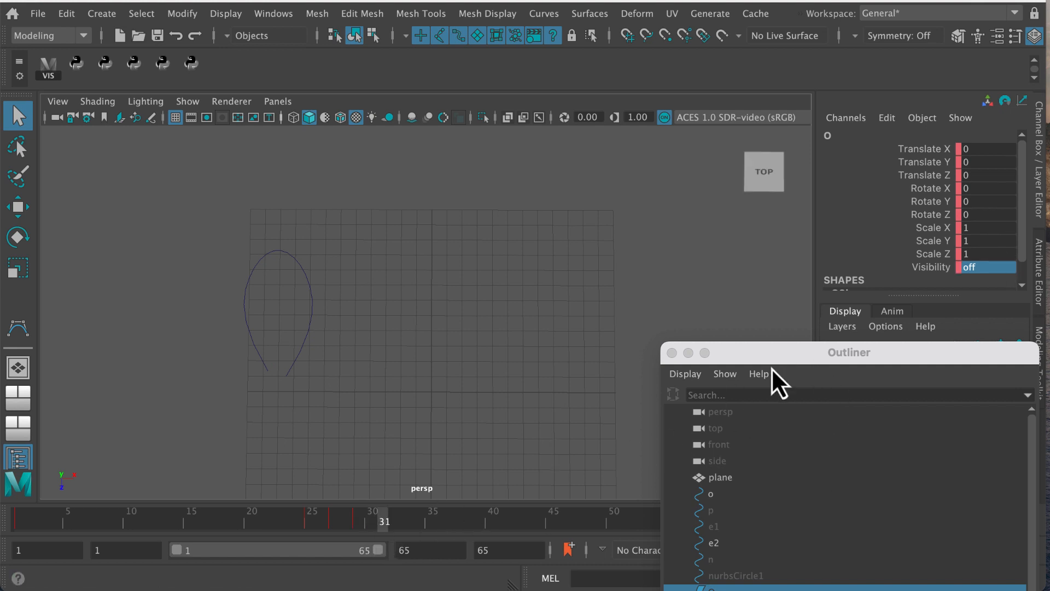
drag(816, 356, 657, 229)
shift+click(650, 322)
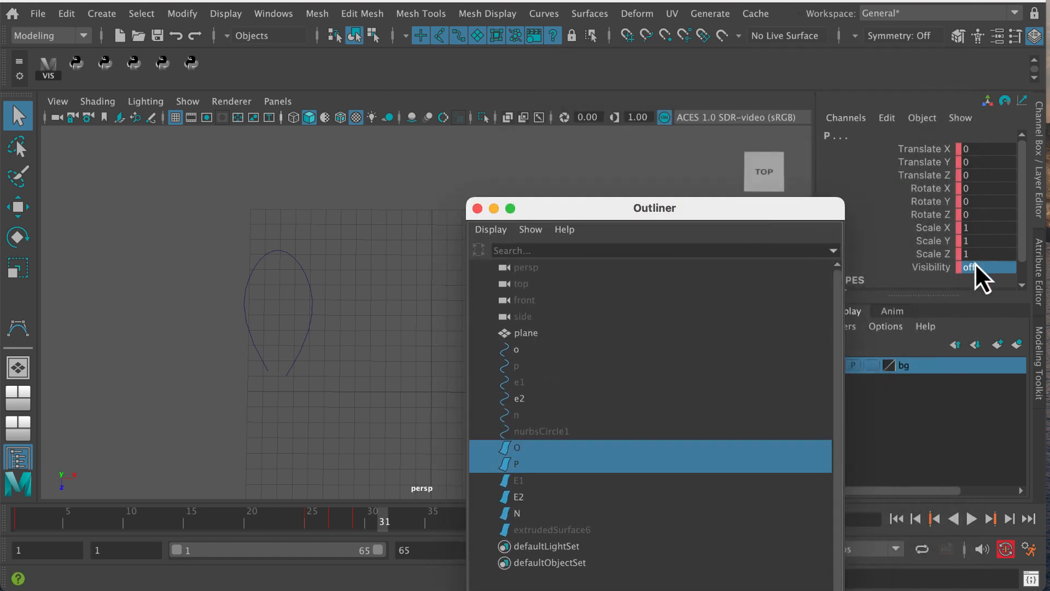
click(989, 267)
text(on)
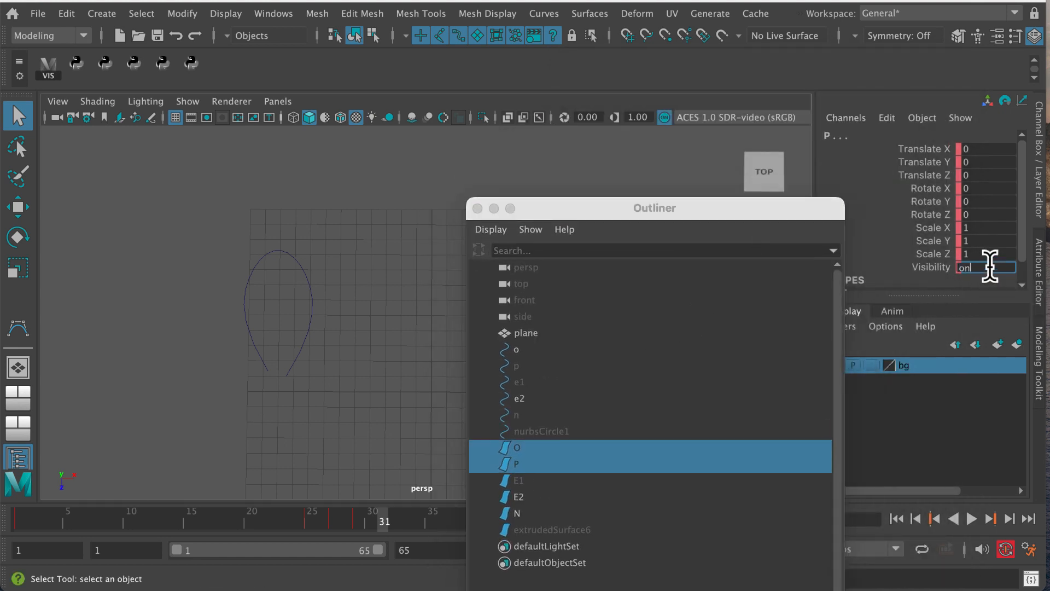
key(Return)
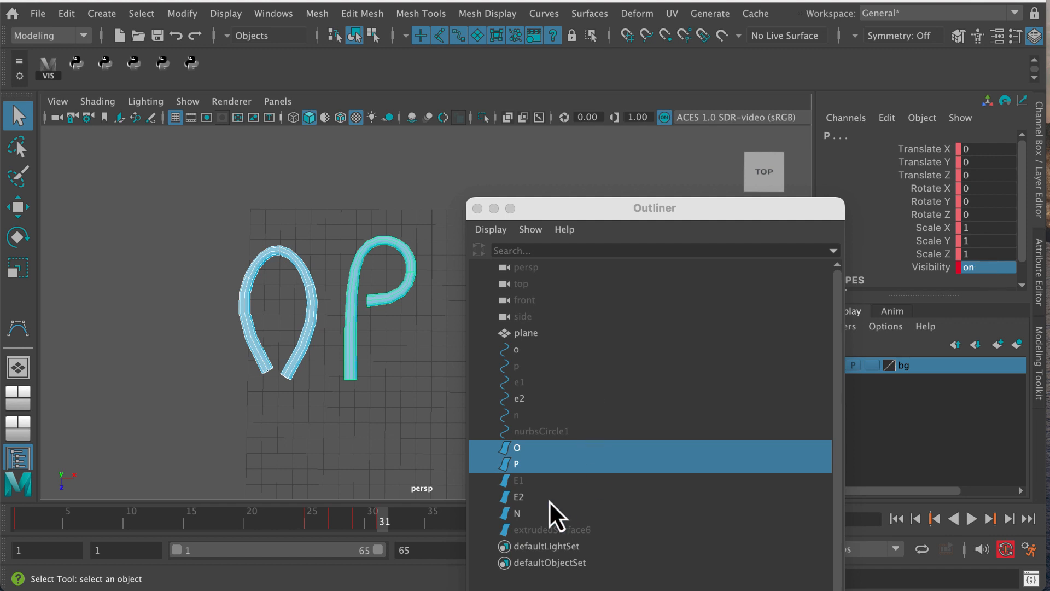
Move to frame 33 and key the visibility of surfaces O and P off
click(410, 529)
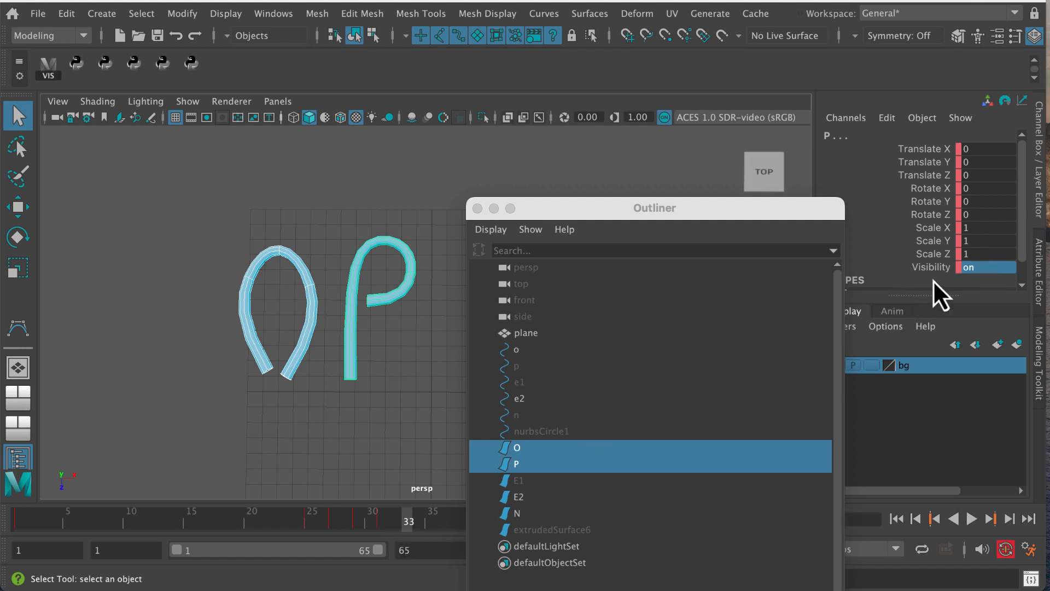
text(off)
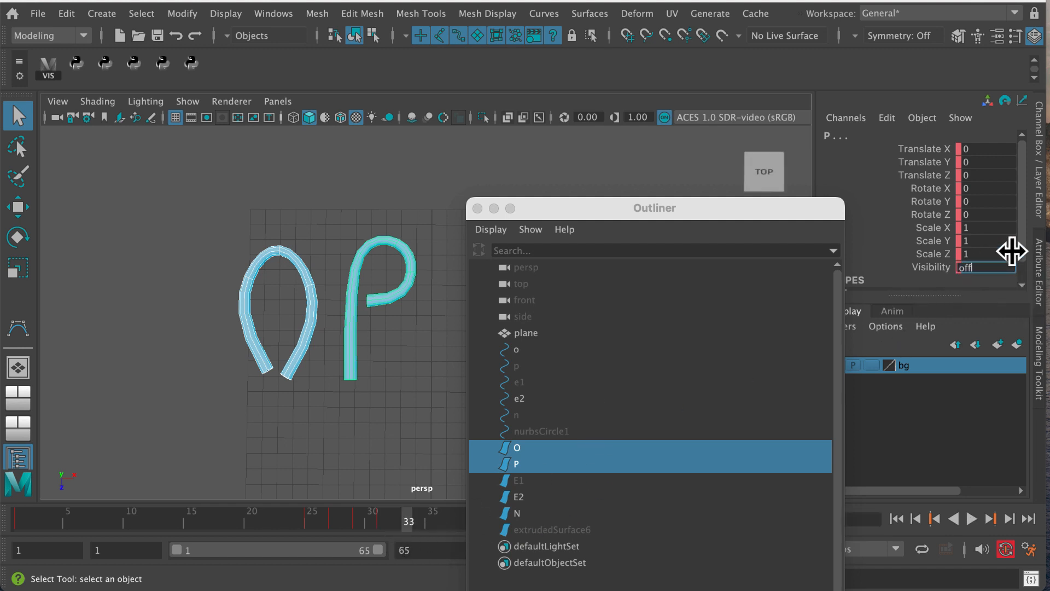
key(Return)
Move to frame 35 and set the visibility of surfaces O, P, E1 and E2 to on
drag(409, 524, 432, 524)
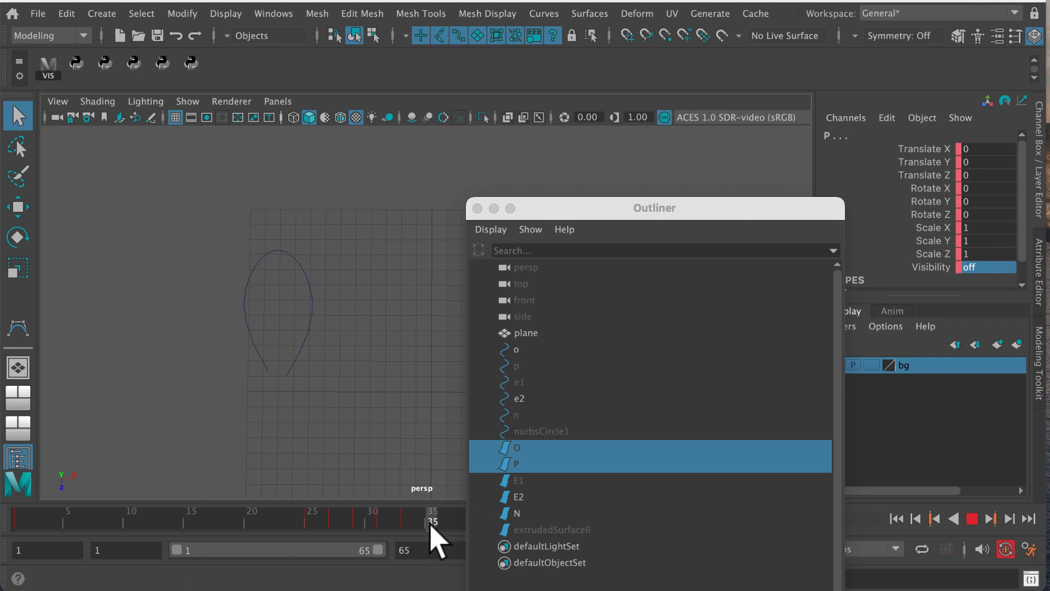
click(545, 454)
drag(545, 457, 550, 495)
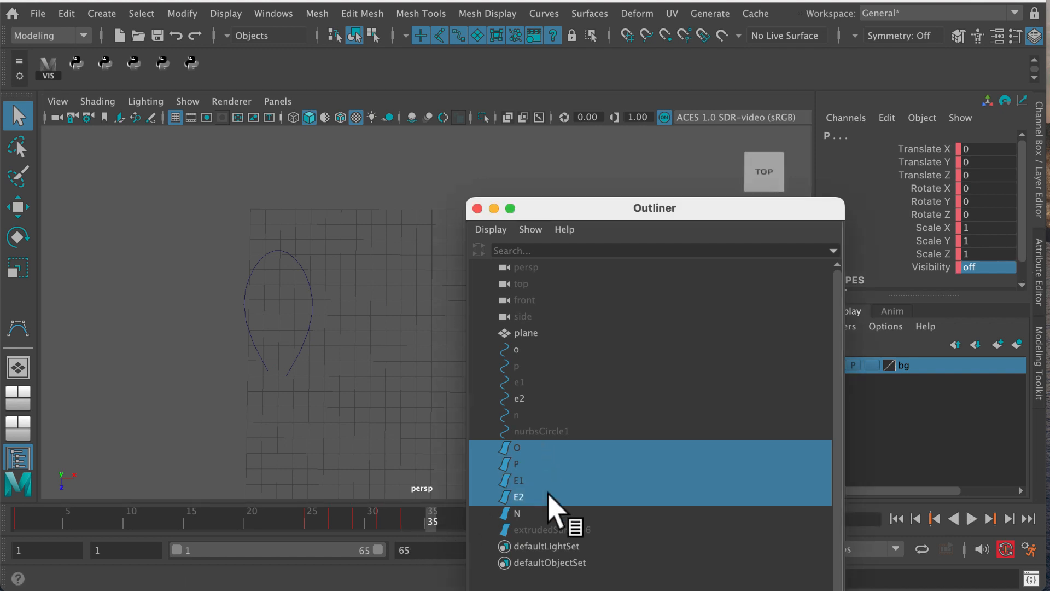
click(981, 267)
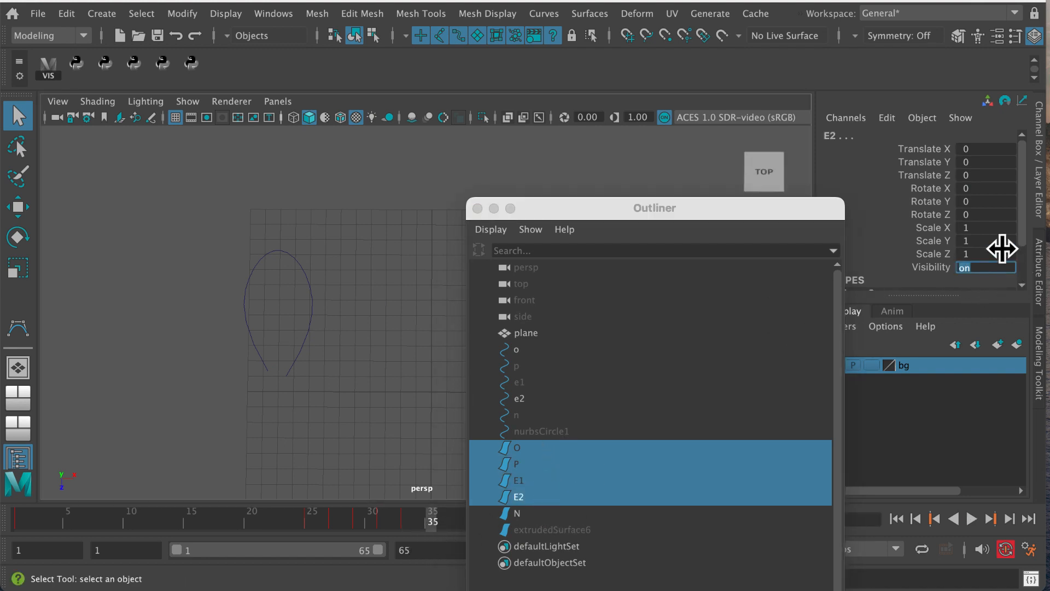
key(Return)
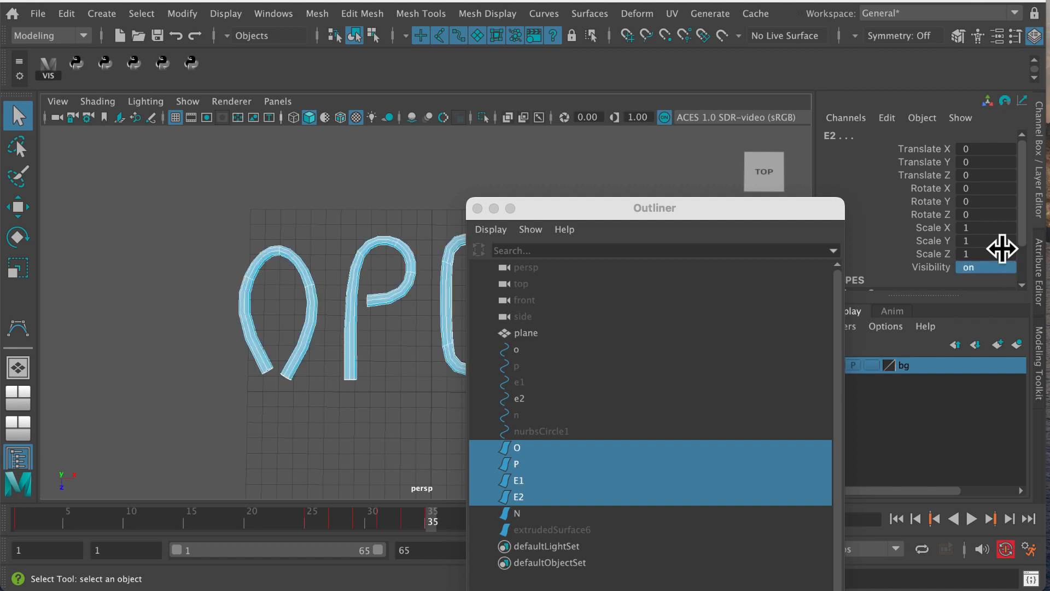
Move to frame 37 and set the visibility of surfaces O, P, E1 and E2 to off
drag(441, 526, 454, 526)
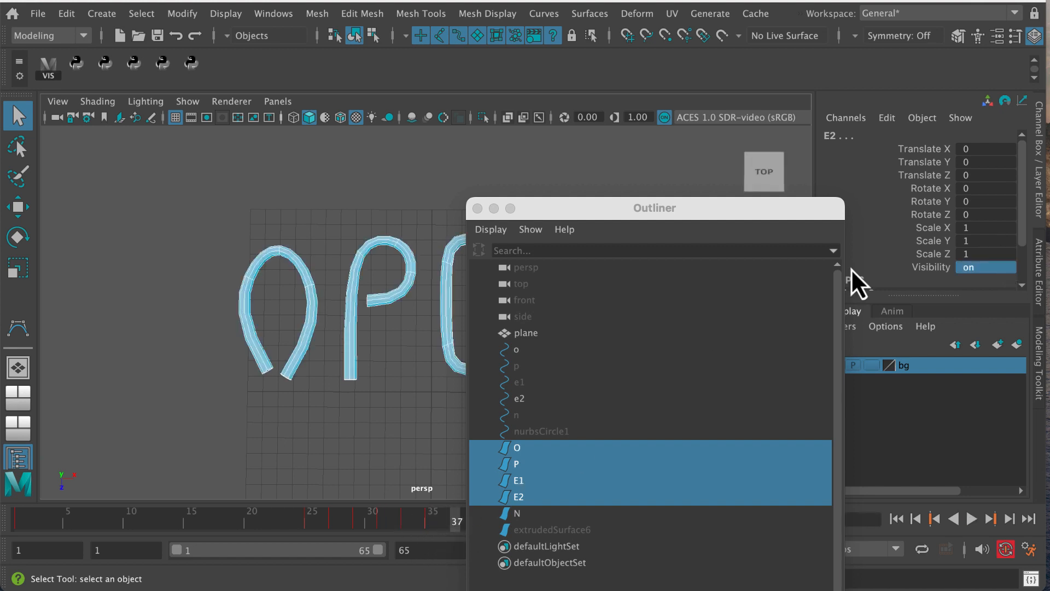
click(983, 268)
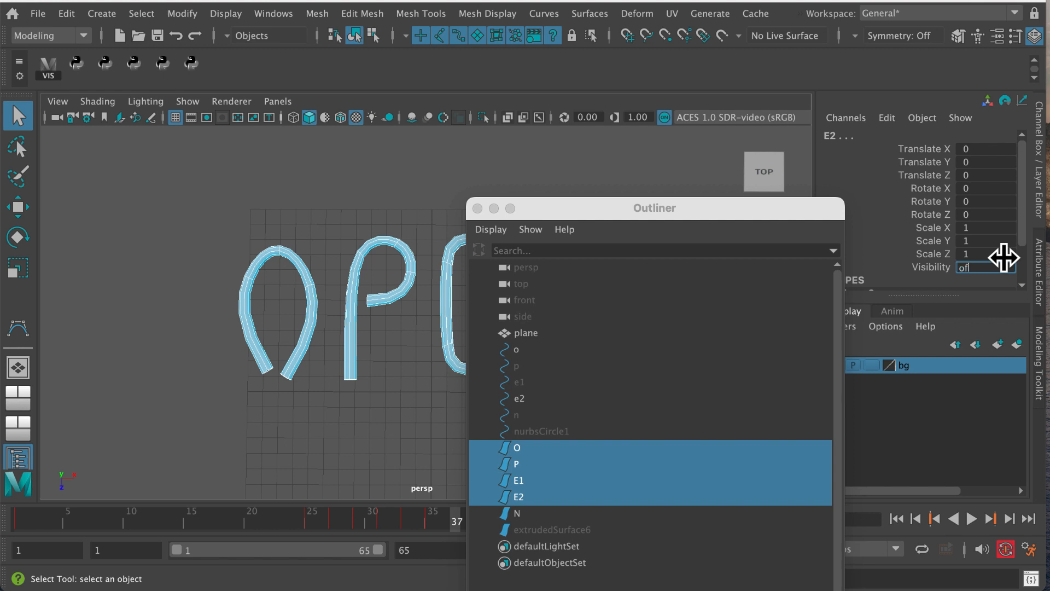
key(Return)
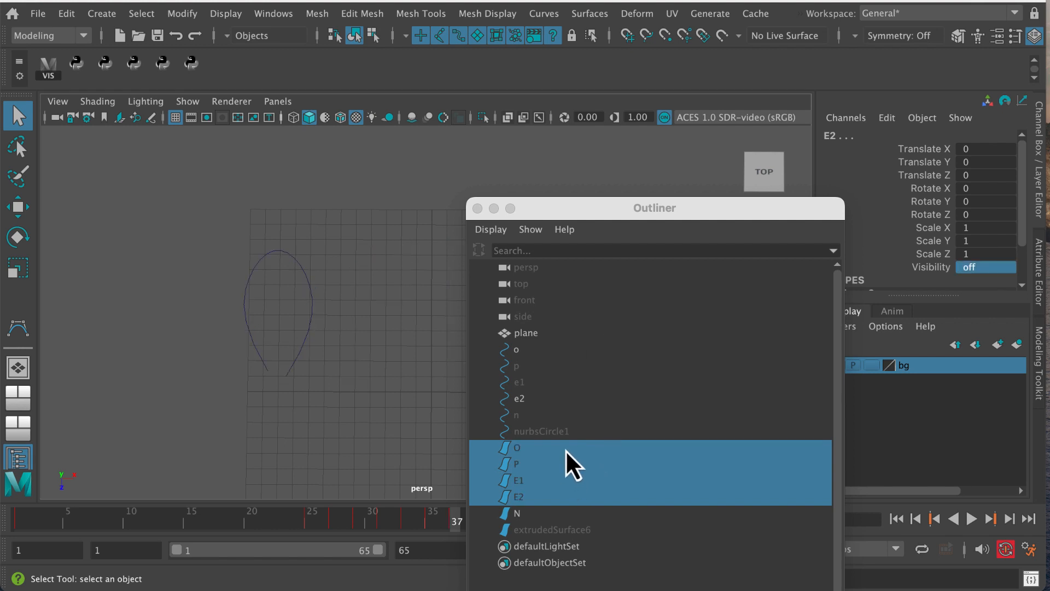
Select surfaces O, P, E1, E2 and N and set their visibility to on at frame 39
drag(566, 449, 570, 499)
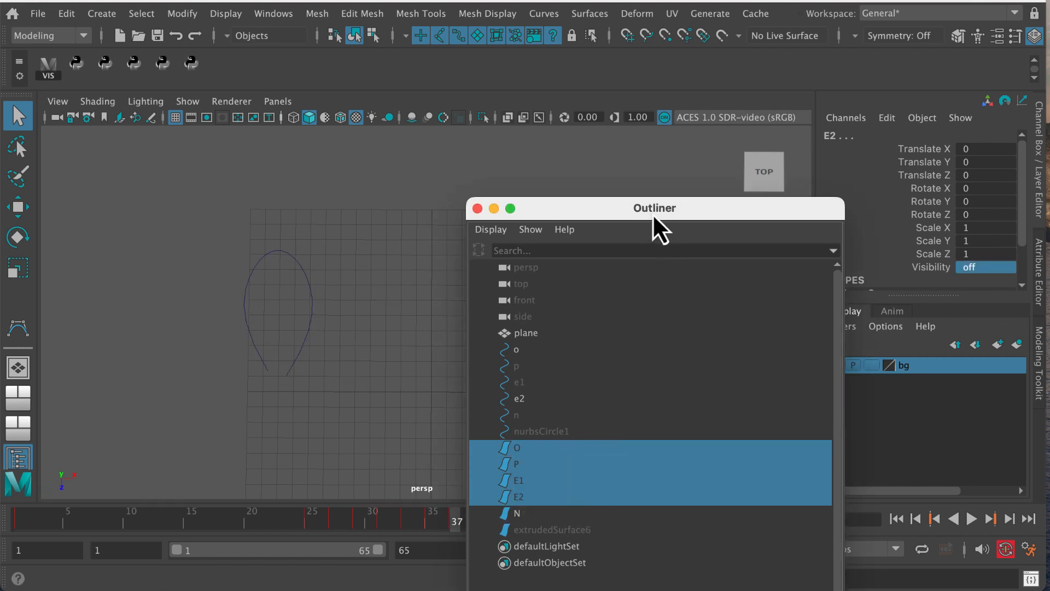
drag(652, 214, 725, 182)
drag(622, 417, 625, 482)
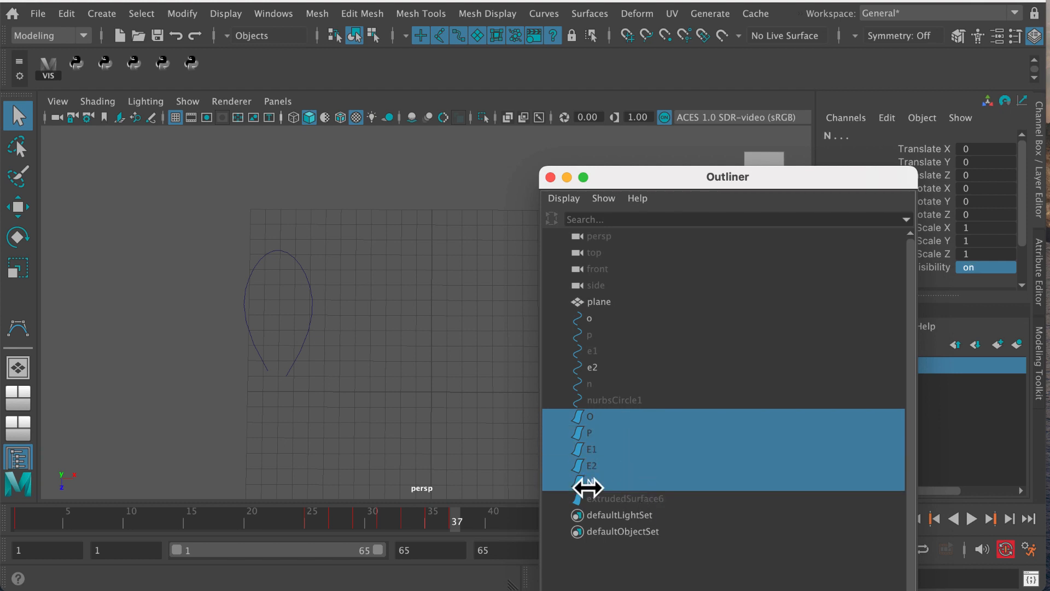
drag(458, 525, 481, 534)
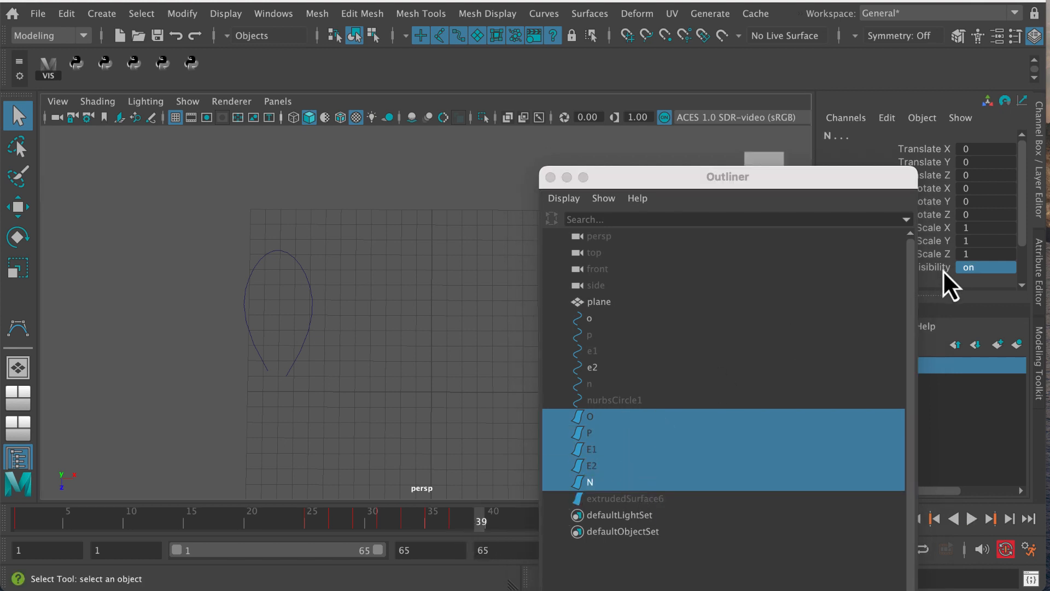
double_click(996, 267)
key(Return)
Move to frame 41 and set the visibility of surfaces O, P, E1, E2 and N to off
drag(461, 515, 505, 521)
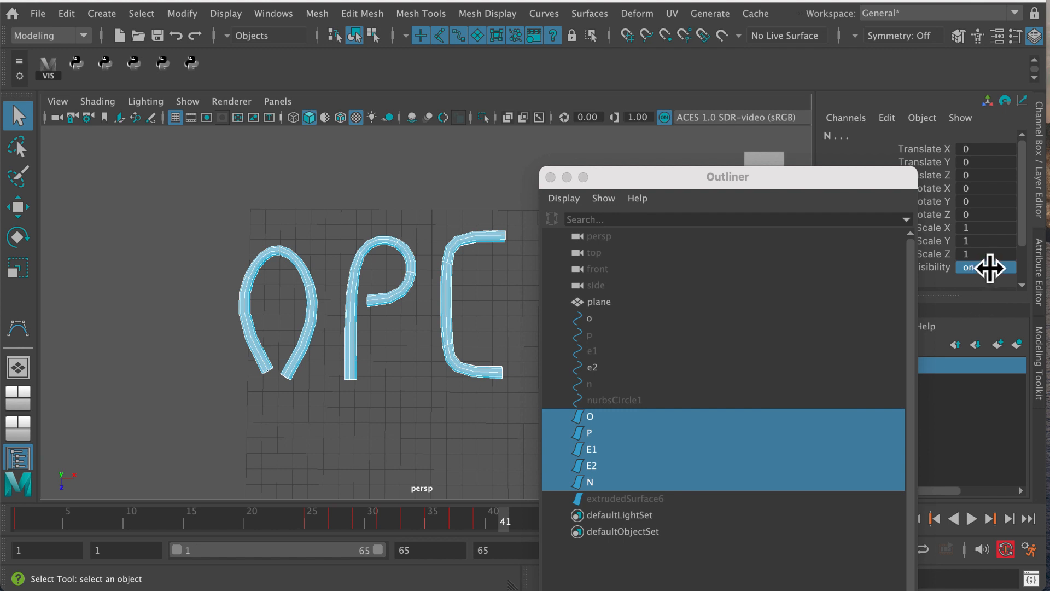
click(990, 268)
key(Return)
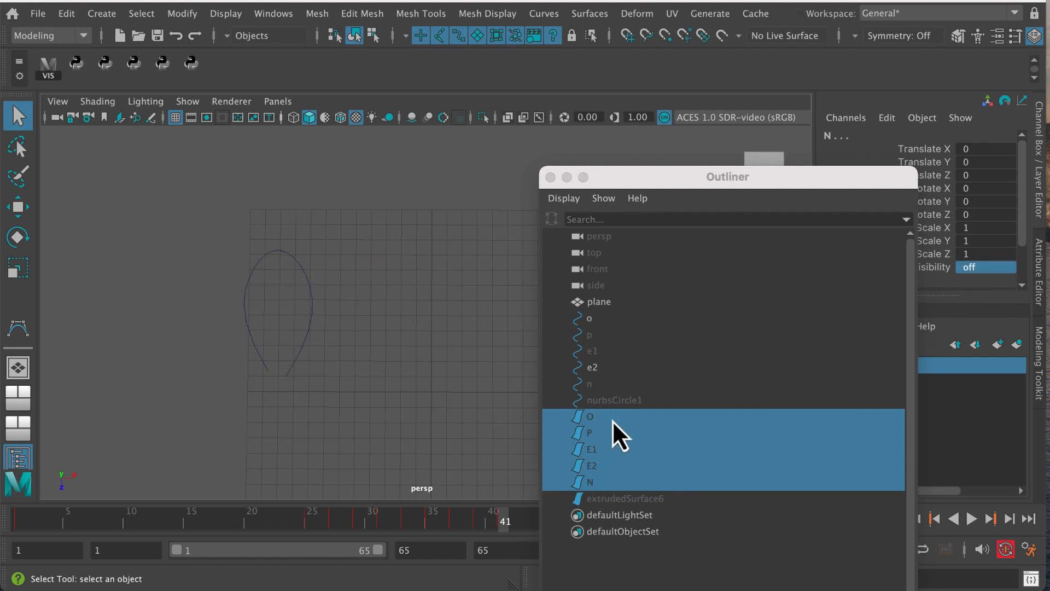
Set the visibility of surfaces O, P, E1, E2 and N to on at frame 43
drag(612, 420, 612, 480)
drag(509, 520, 528, 522)
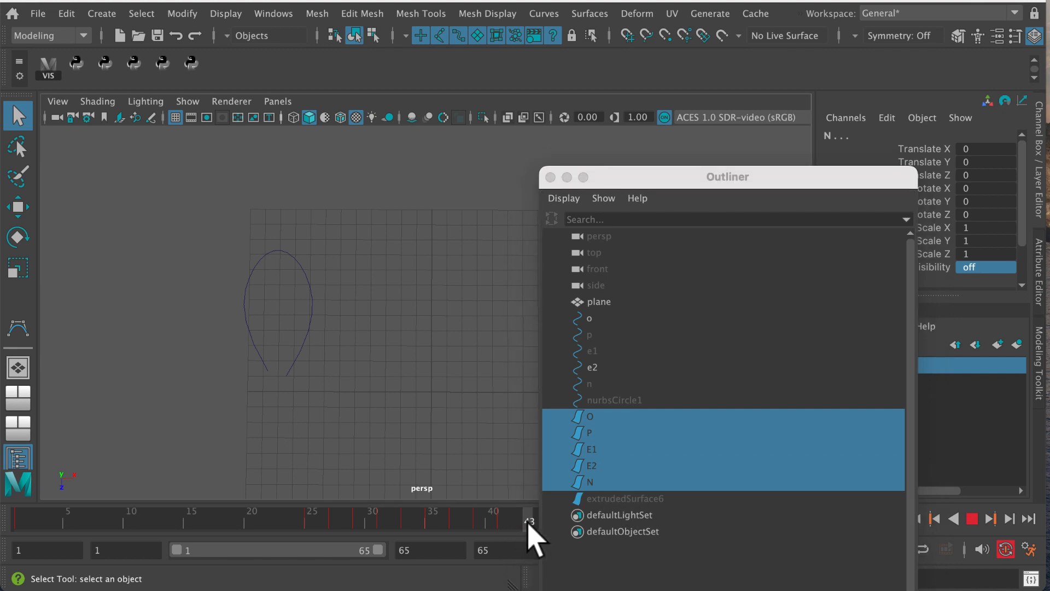
click(976, 267)
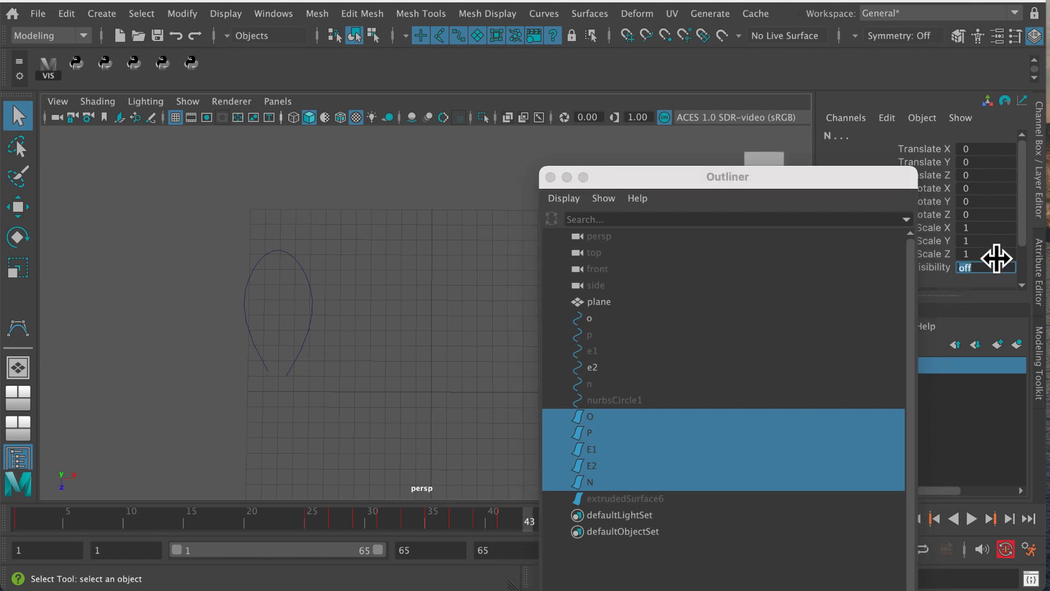
text(on)
key(Return)
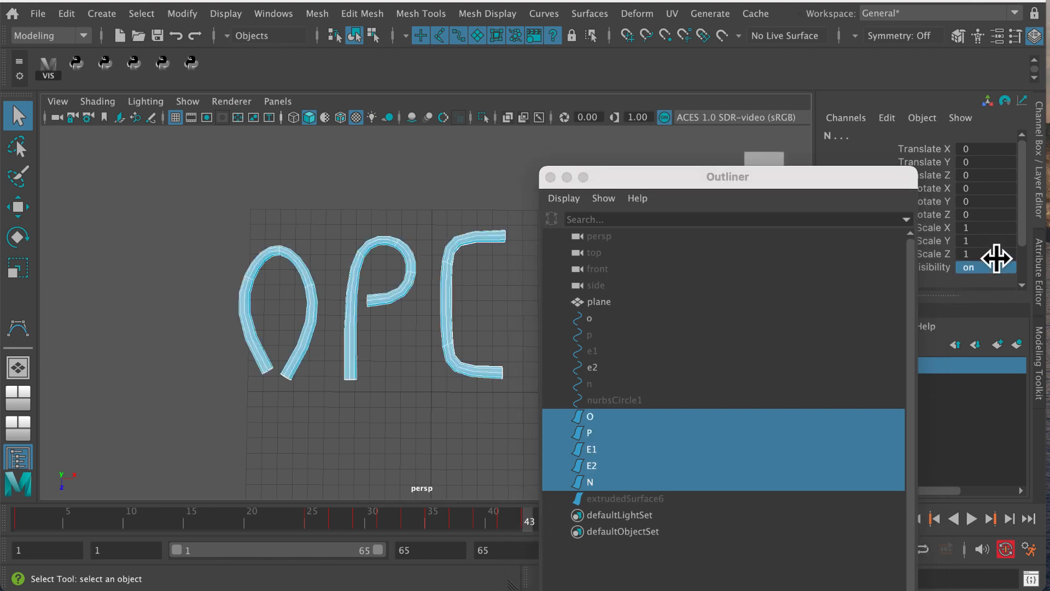
Rename the extrudedSurface6 object as N1 in the Outliner
drag(672, 176, 830, 141)
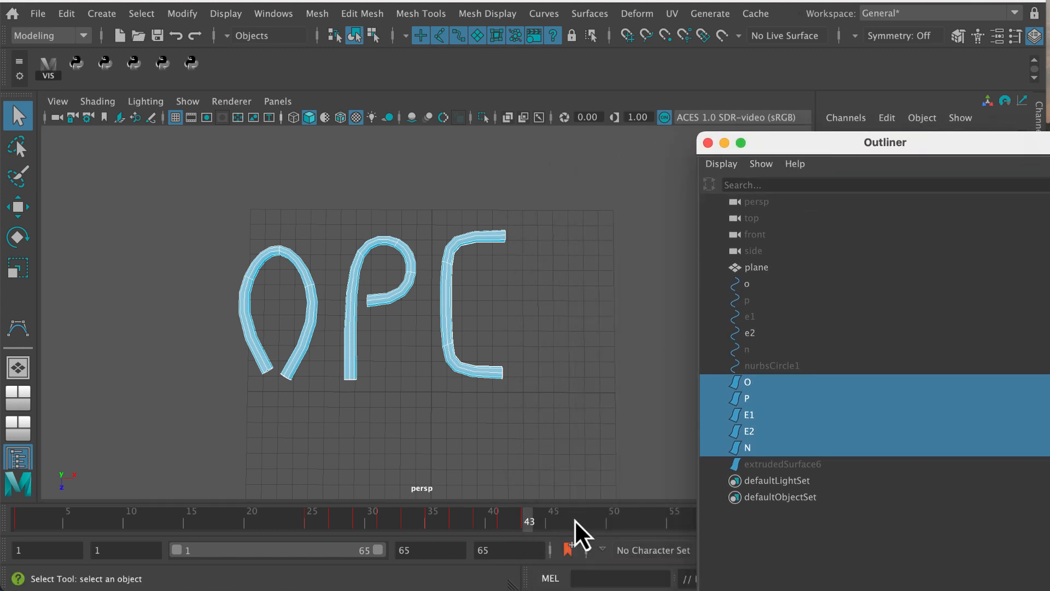
click(779, 464)
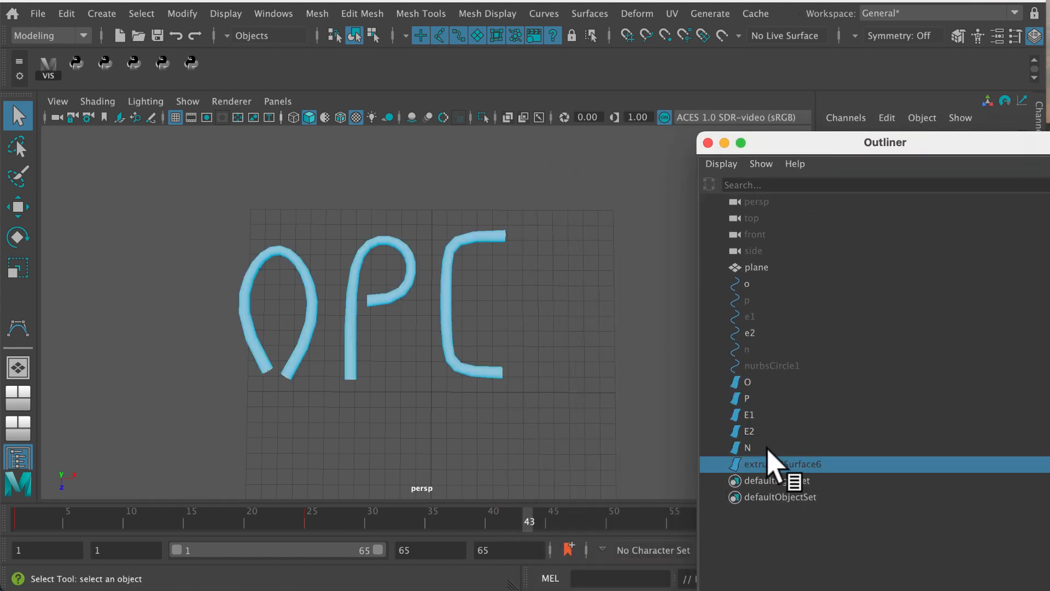
double_click(774, 465)
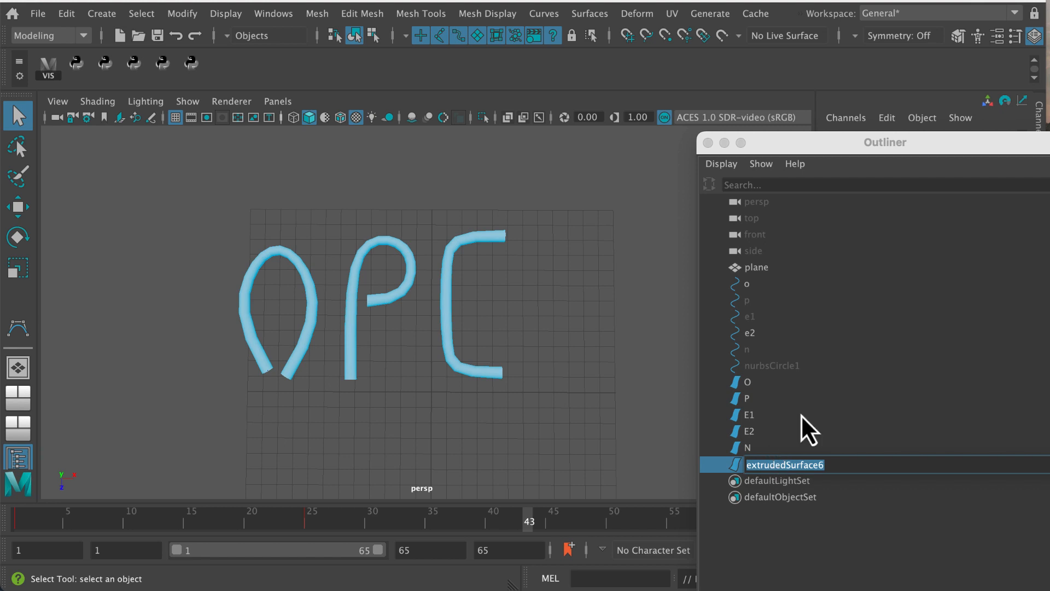
text(N1)
key(Return)
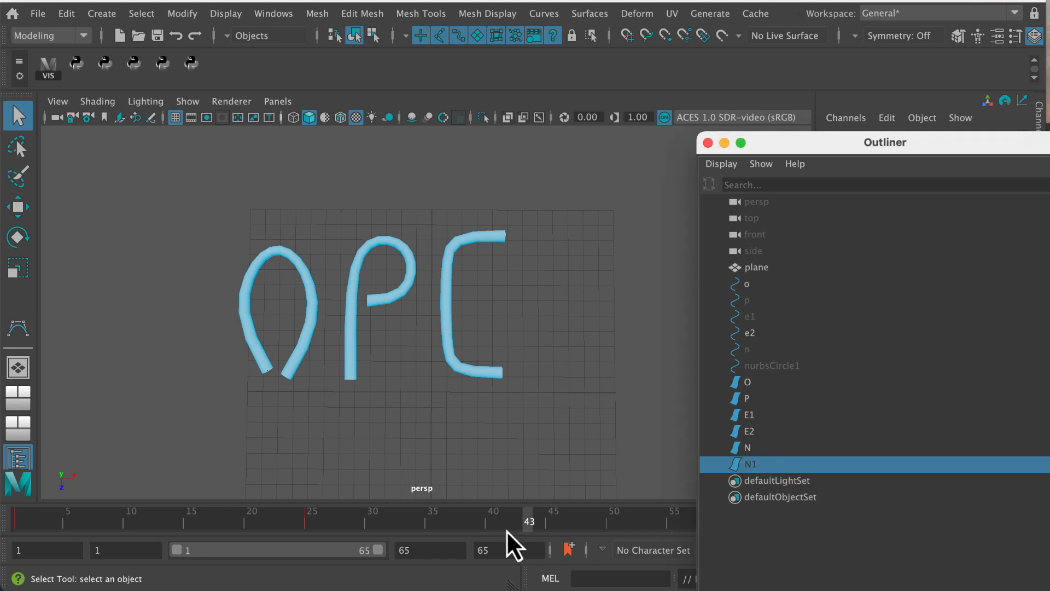
Select surfaces O, P, E1, E2, N and N1 and set their visibility to on at frame 43
drag(516, 526, 527, 524)
drag(756, 383, 770, 464)
drag(865, 145, 893, 419)
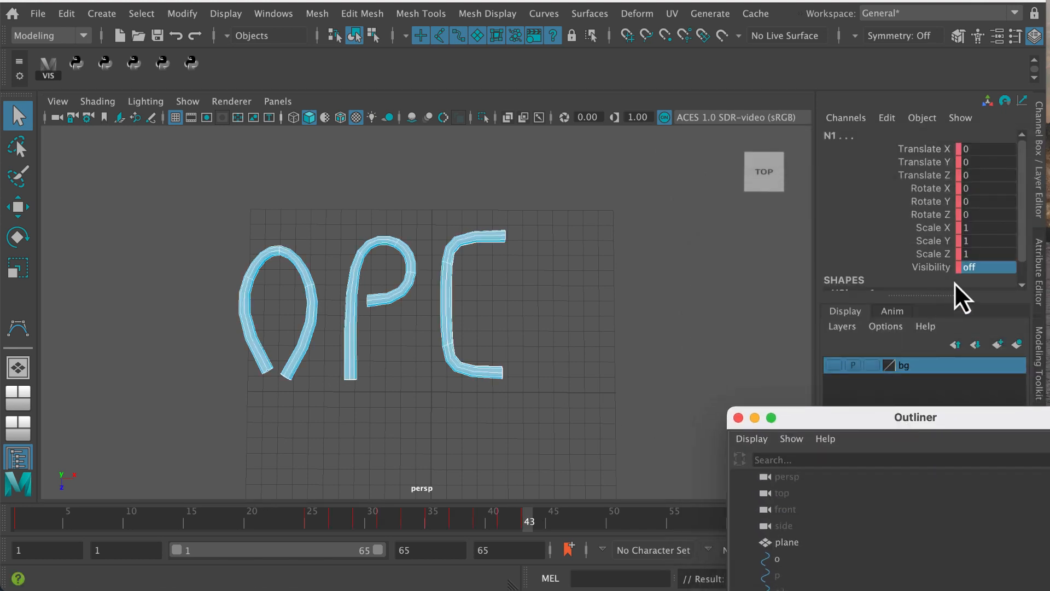
click(979, 267)
text(on)
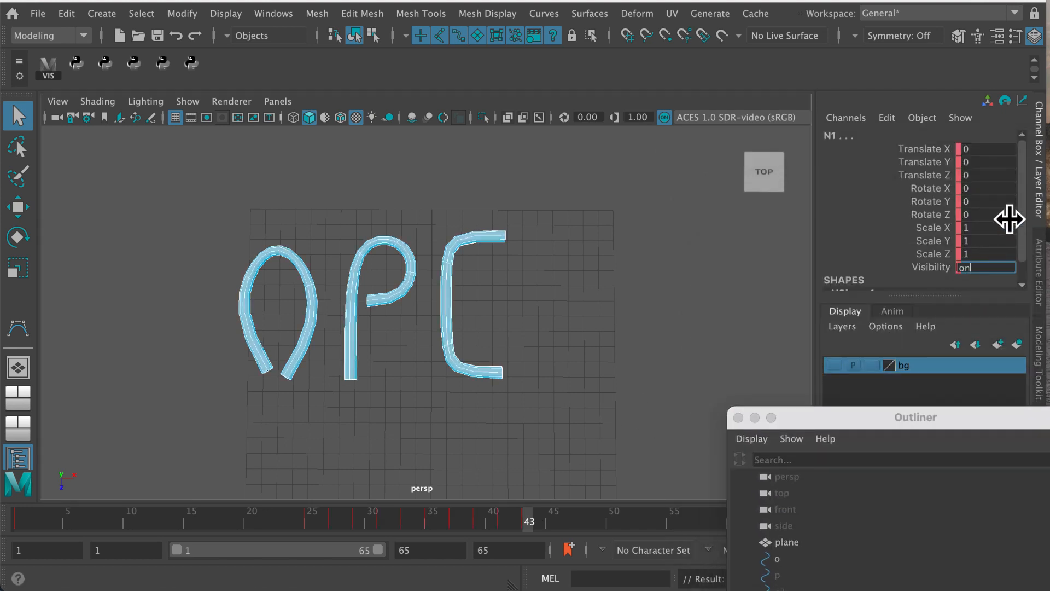
key(Return)
Move to frame 45 and set the visibility of surfaces O, P, E1, E2, N and N1 to off
click(553, 523)
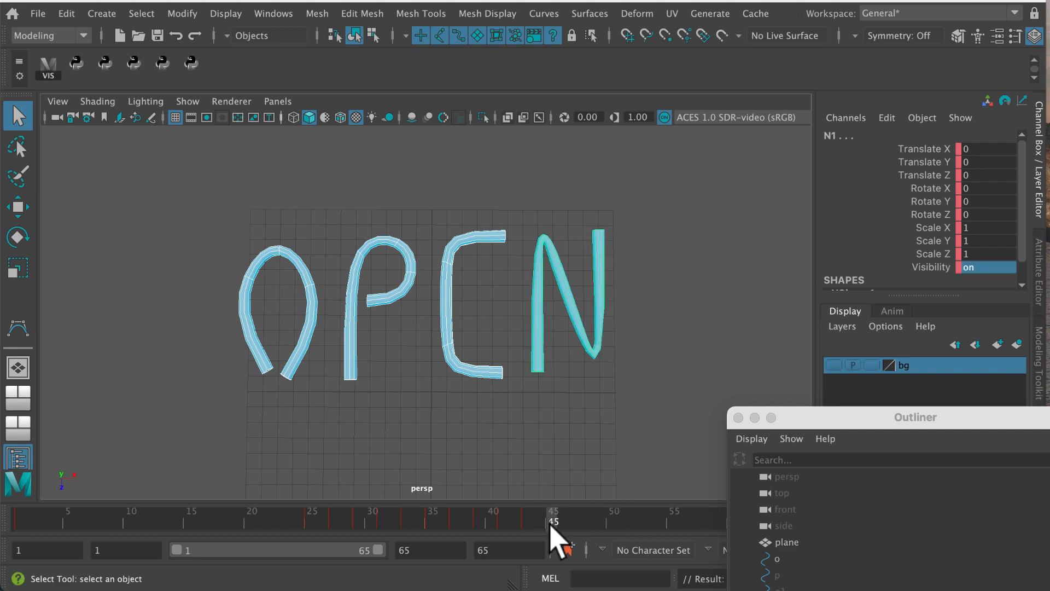
click(989, 268)
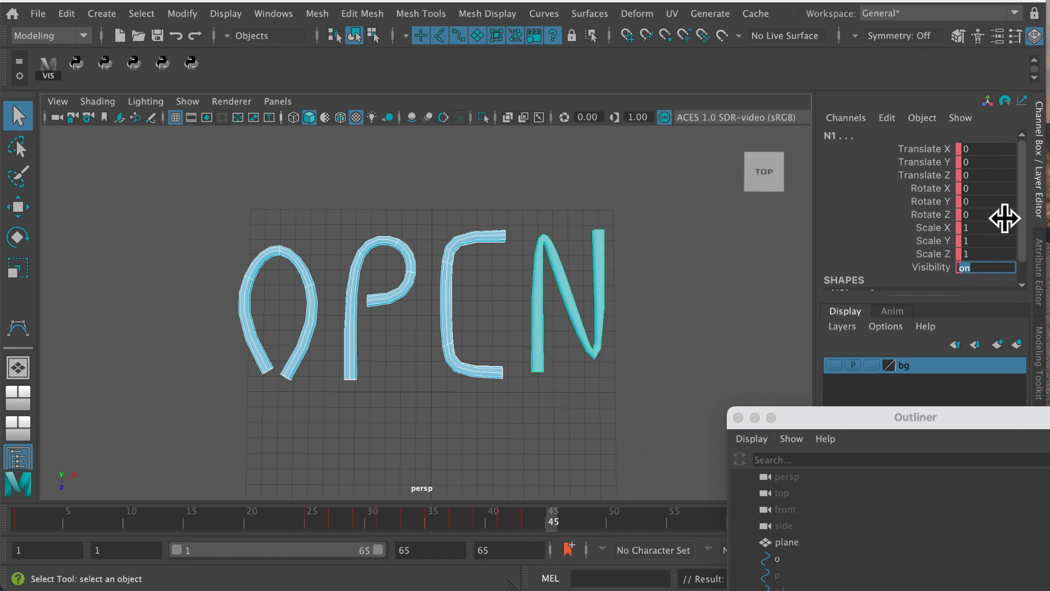
key(Return)
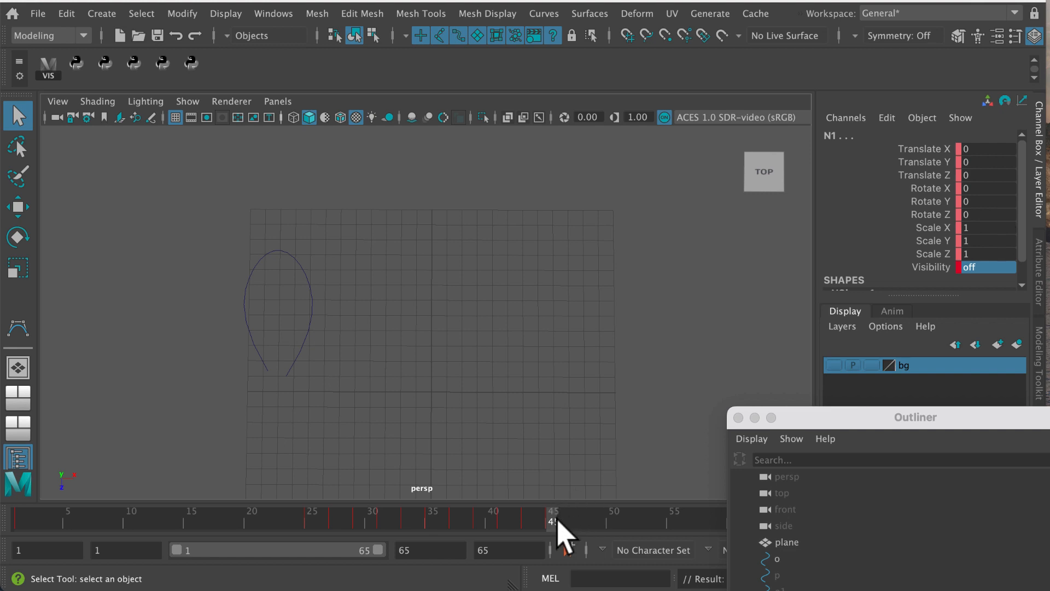
Set the visibility of surfaces O, P, E1, E2, N and N1 to on at frame 47
click(576, 520)
click(992, 267)
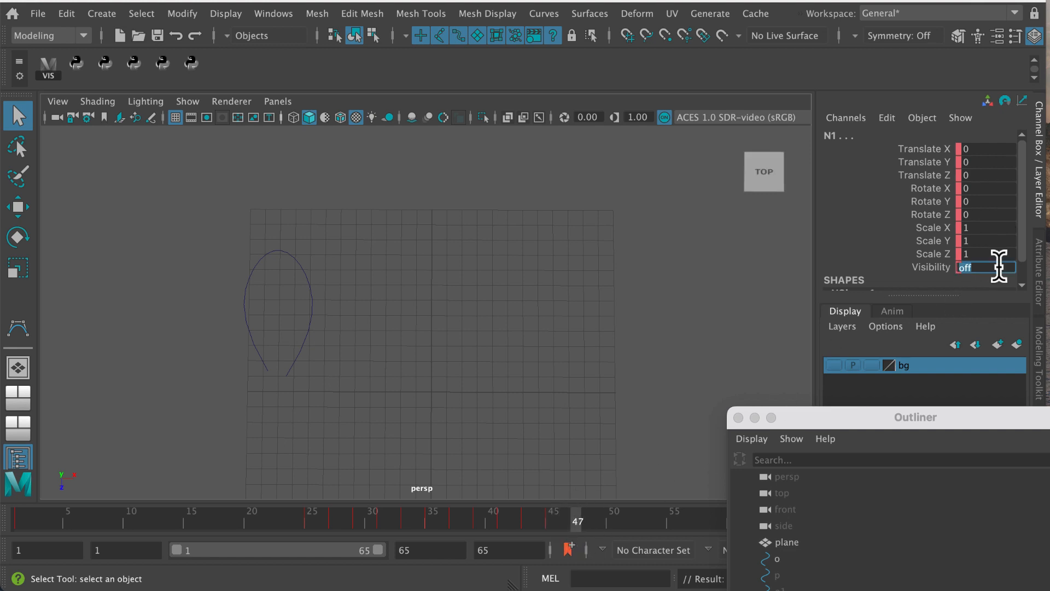
text(on)
key(Return)
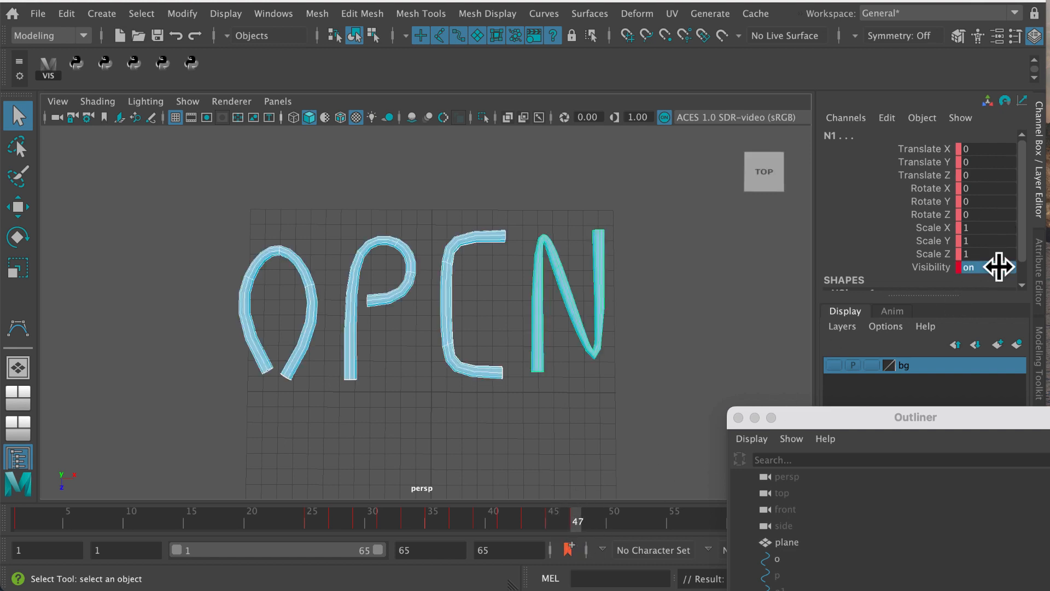
Close the Outliner and play back the letter flicker animation, stopping at frame 56
click(739, 417)
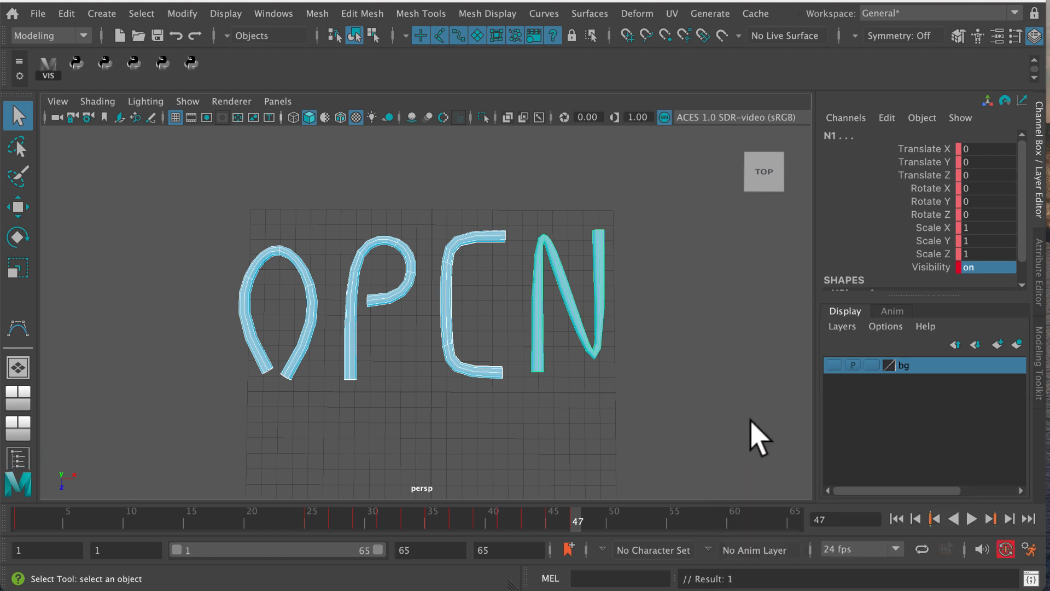
click(972, 518)
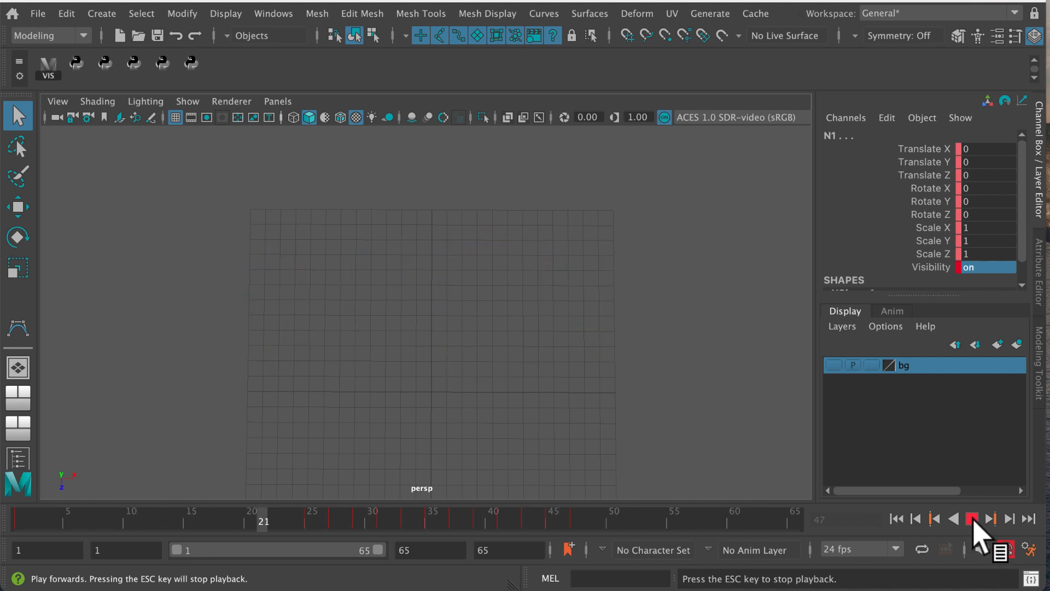
click(972, 519)
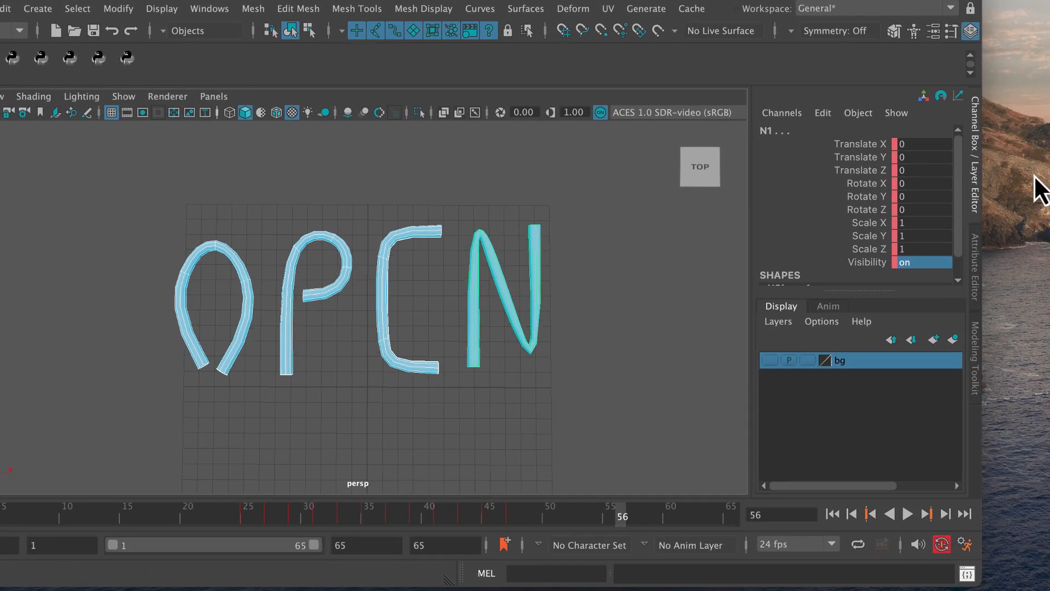
Widen the window to expose the render tools, test-render frame 56 with Maya Software and close the Render View
drag(982, 210, 1049, 202)
click(1004, 32)
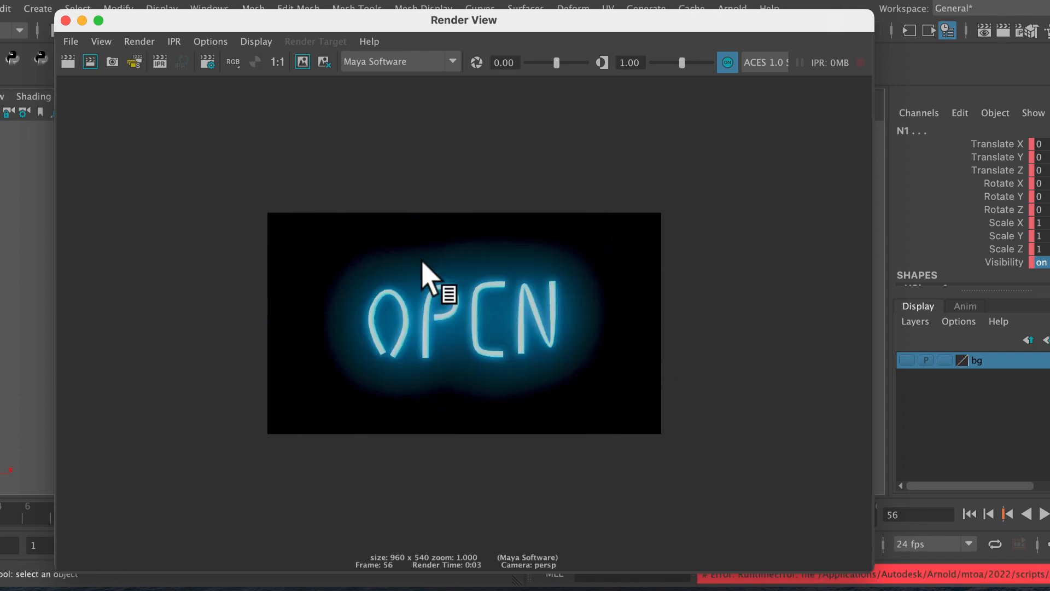
click(65, 21)
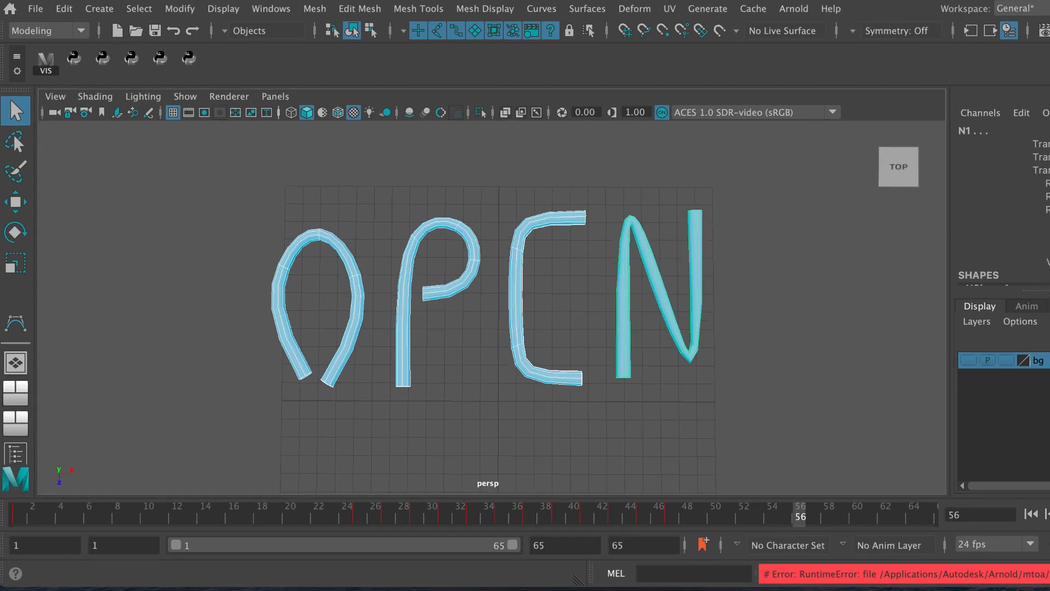
In the Render Settings, set the image format to JPEG (jpg) and the frame/animation extension to name.#.ext
drag(1049, 186, 1043, 190)
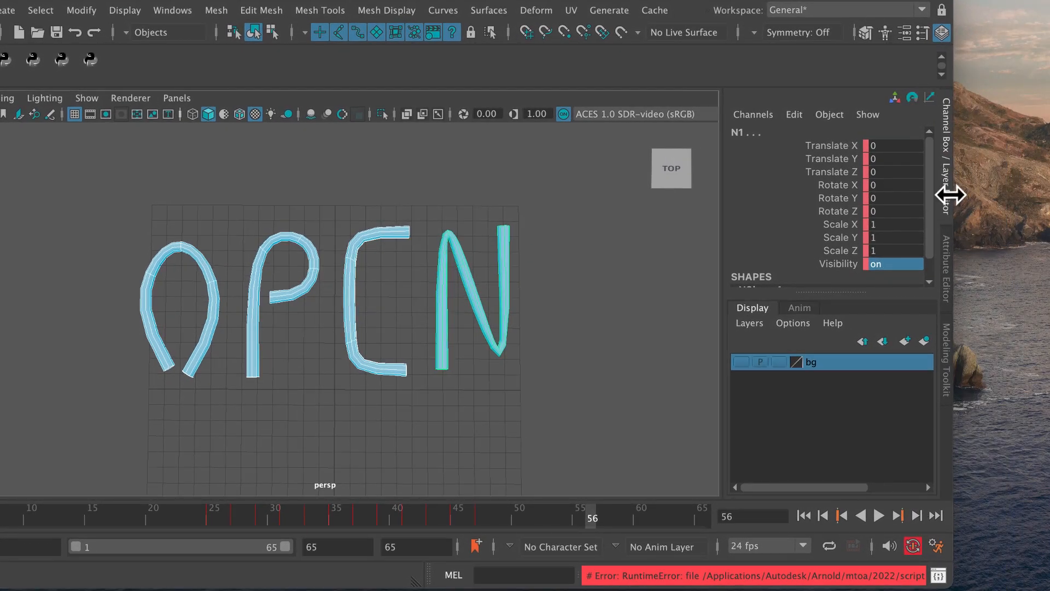
drag(953, 194, 1049, 185)
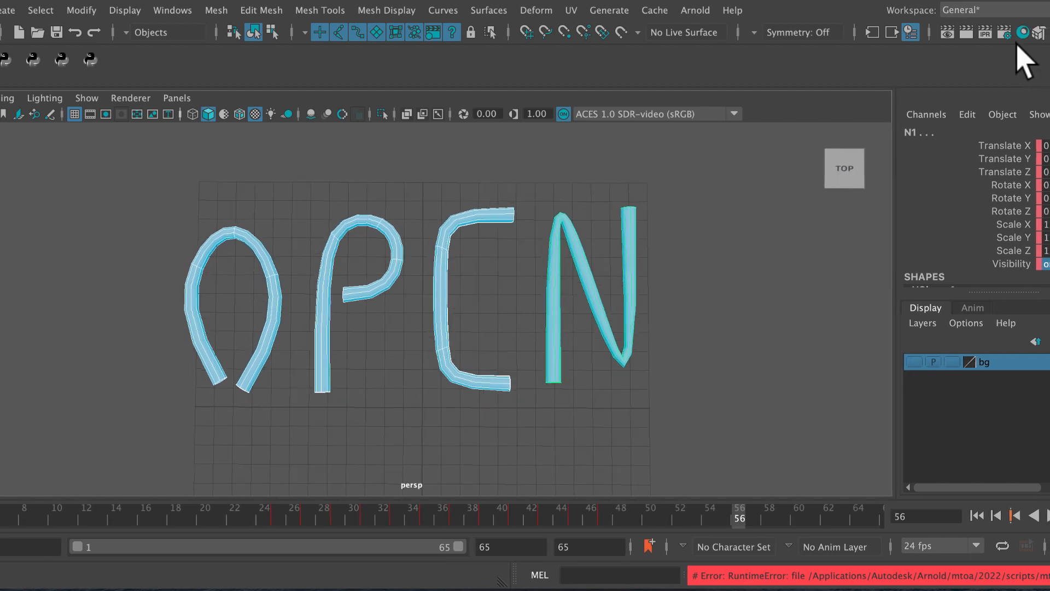
click(1005, 34)
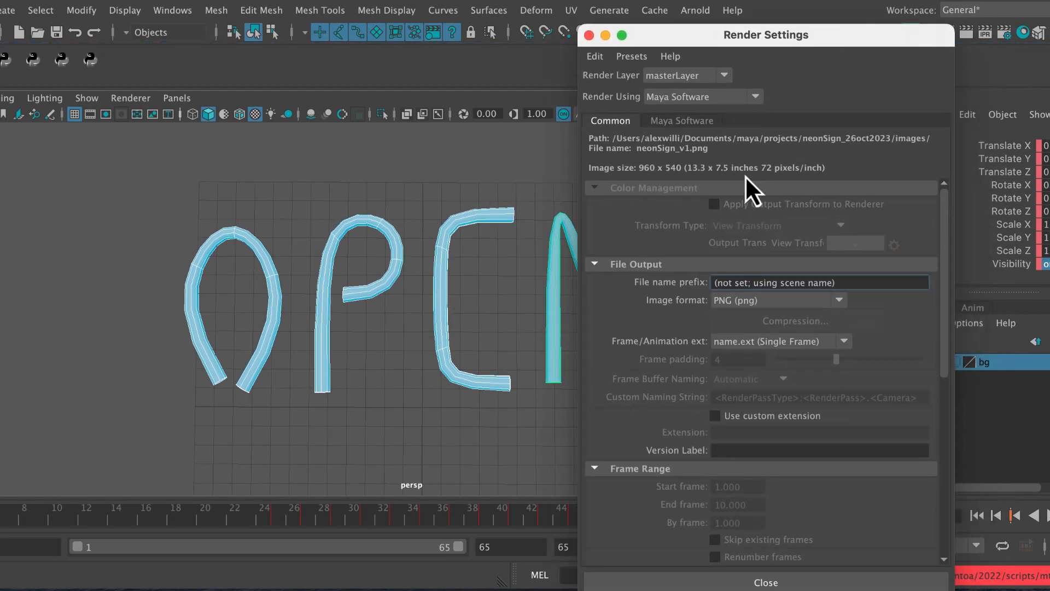
click(798, 302)
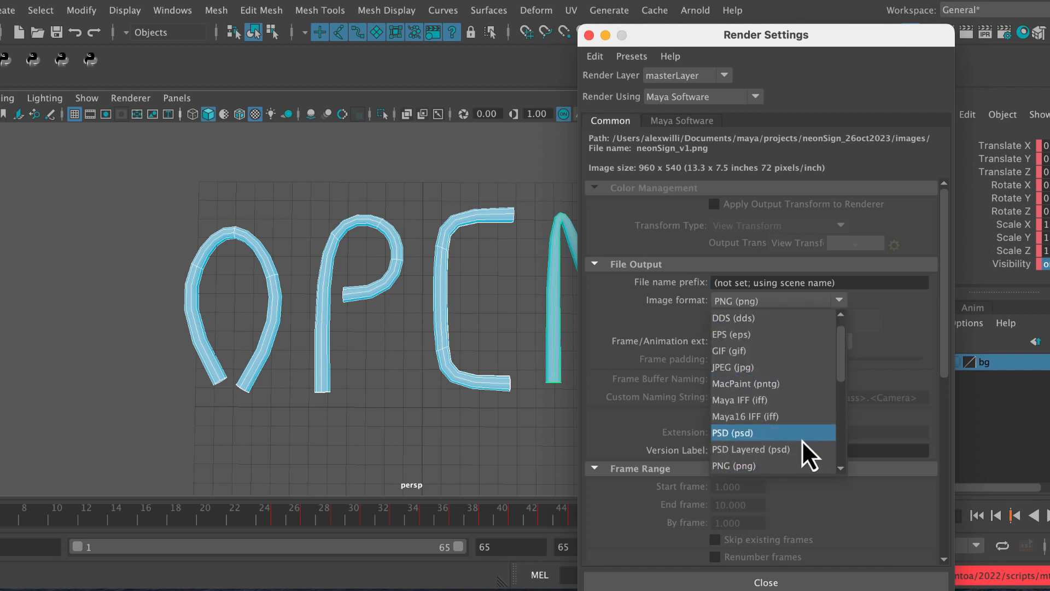
scroll(835, 383, down, 2)
drag(837, 397, 834, 366)
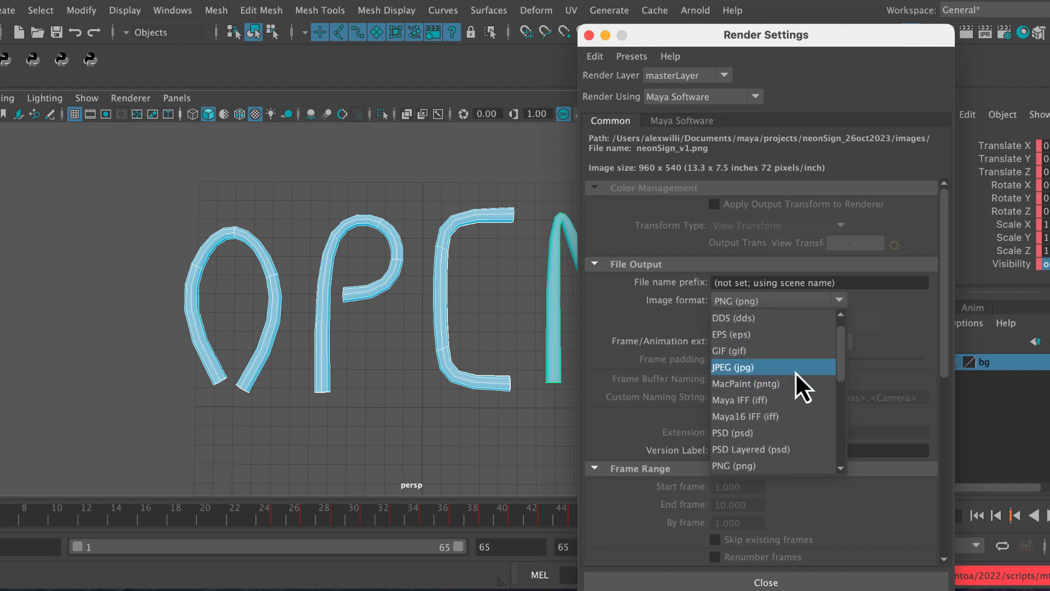
click(795, 371)
click(823, 343)
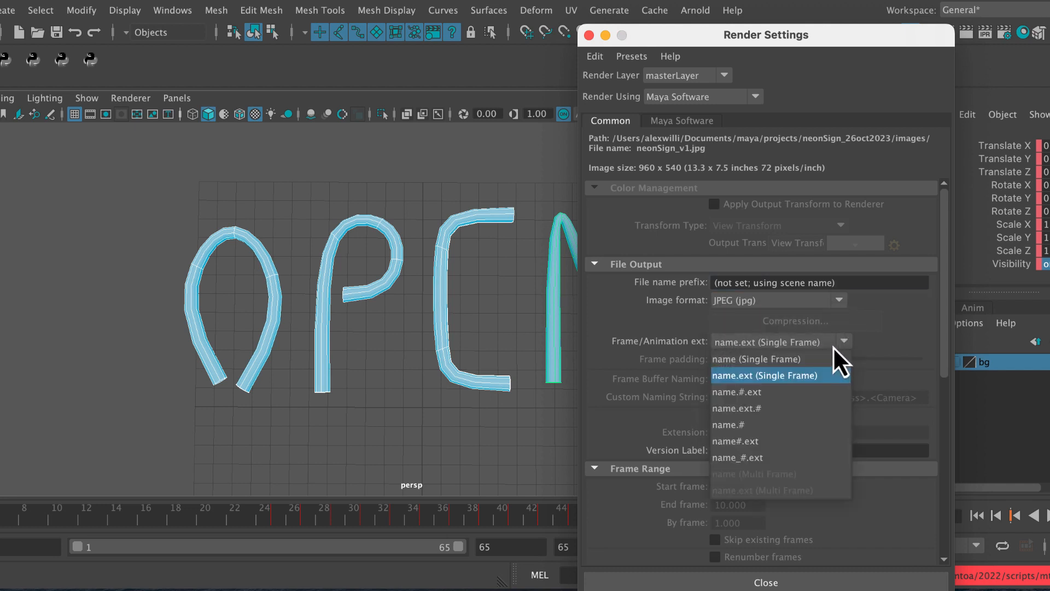
click(800, 392)
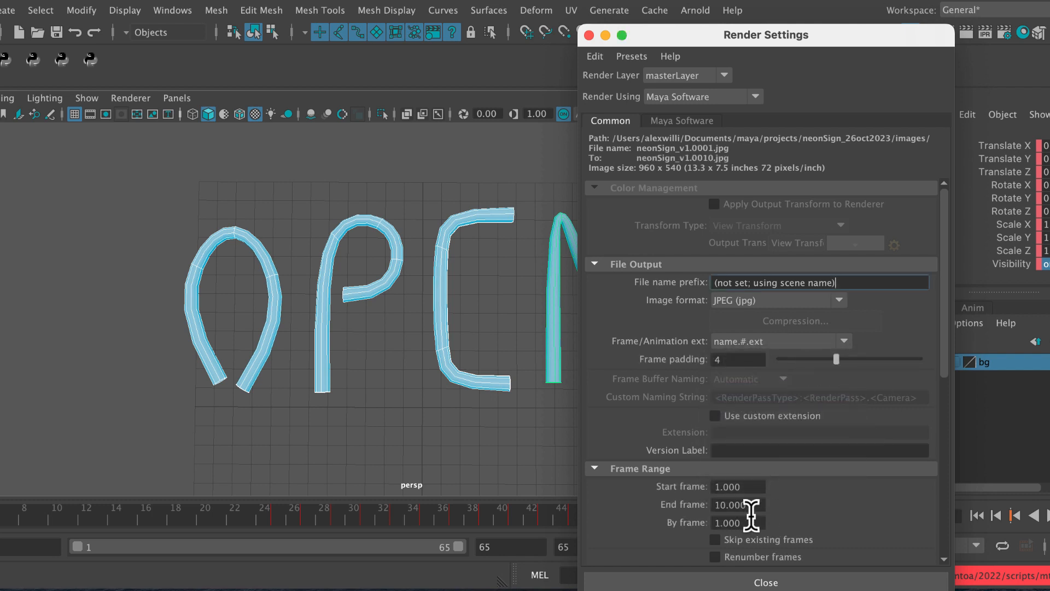
Set the render's end frame to 65, check the camera and image size settings, and close the Render Settings
drag(750, 505, 710, 504)
text(65)
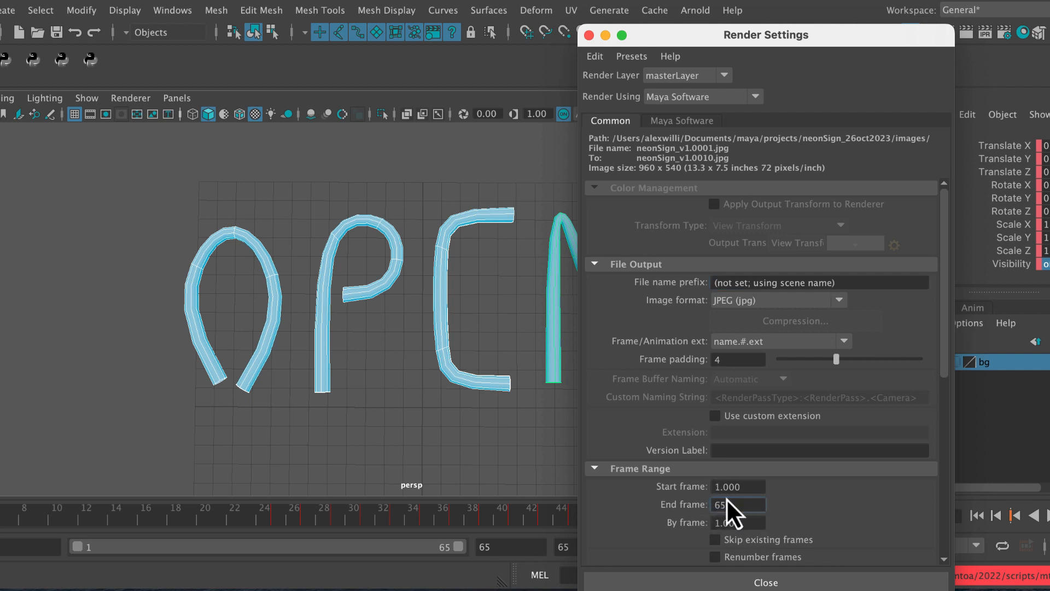
key(Return)
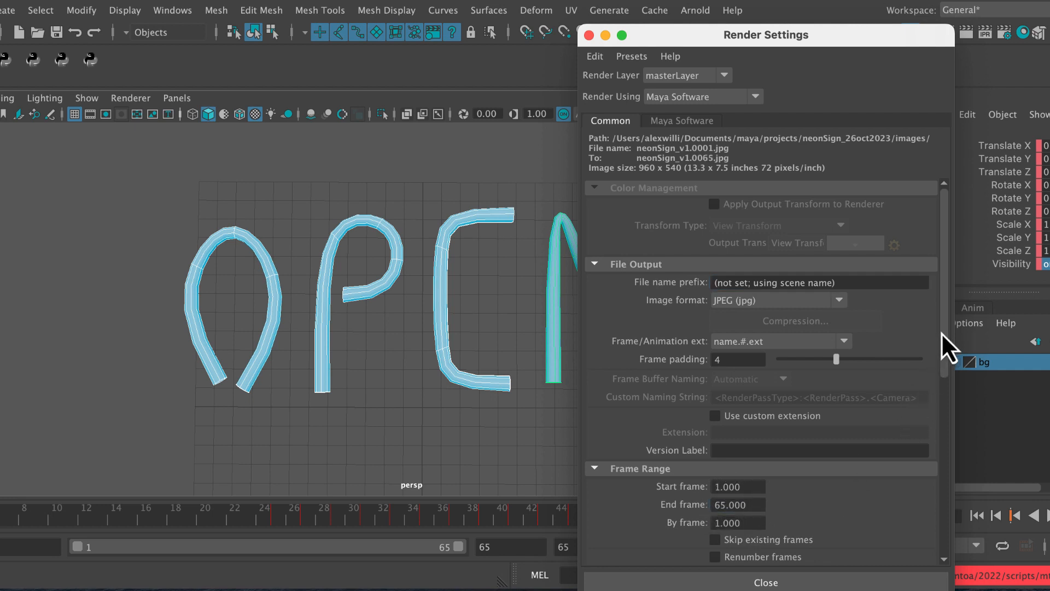
drag(946, 346, 952, 440)
scroll(947, 428, down, 5)
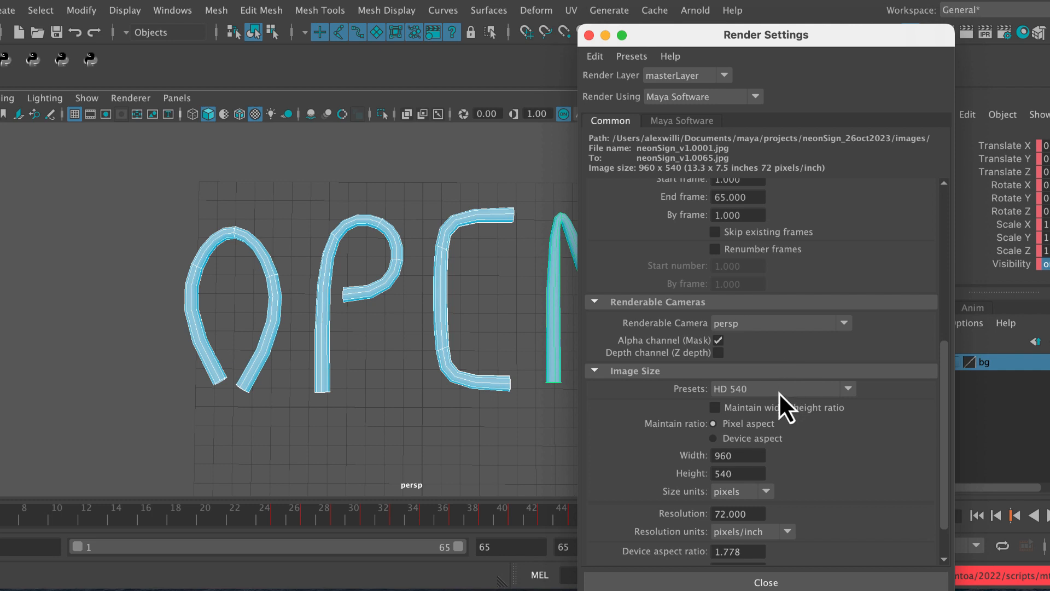
scroll(940, 395, down, 2)
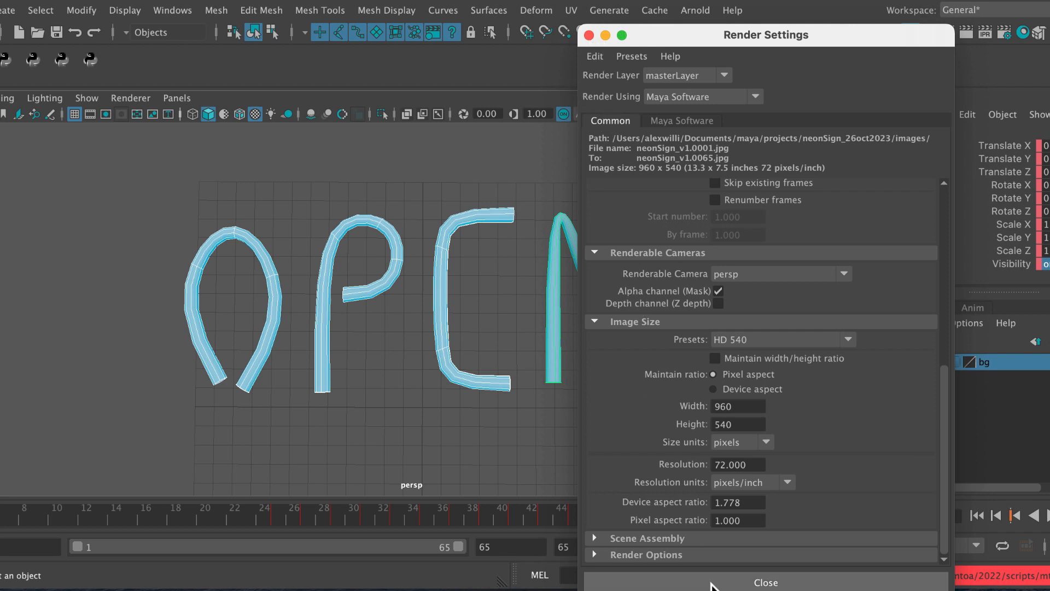
click(684, 582)
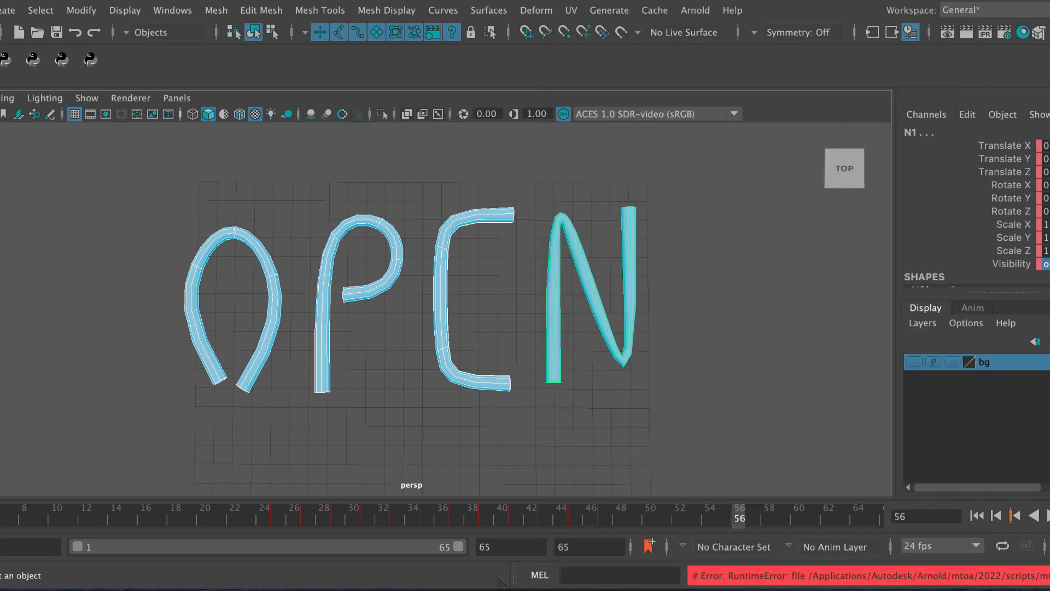
Set the current project to the neonSign_26oct2023 folder
drag(0, 279, 4, 280)
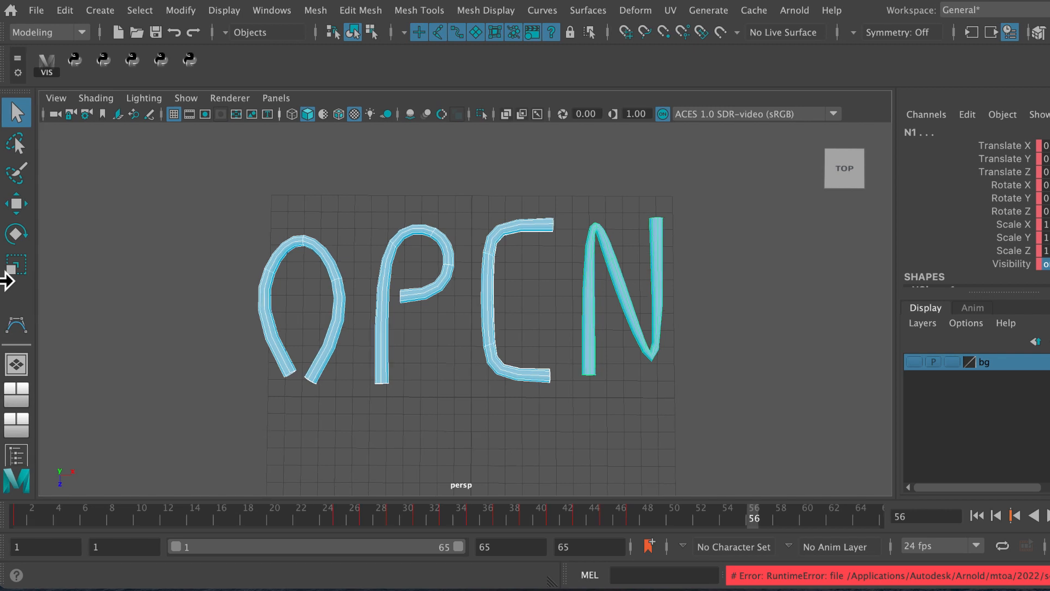
click(35, 10)
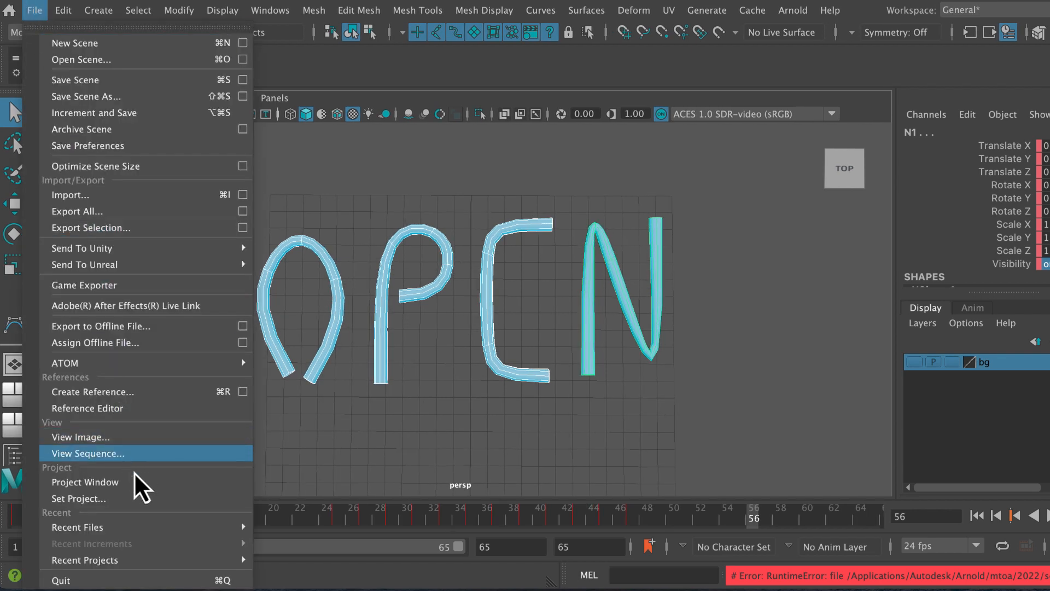
click(140, 498)
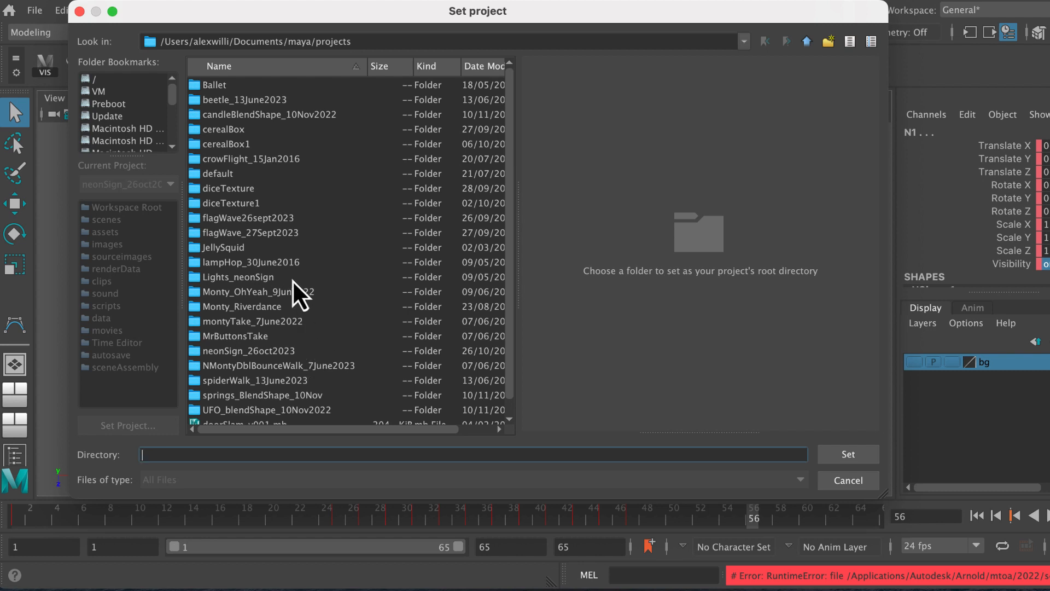
click(291, 354)
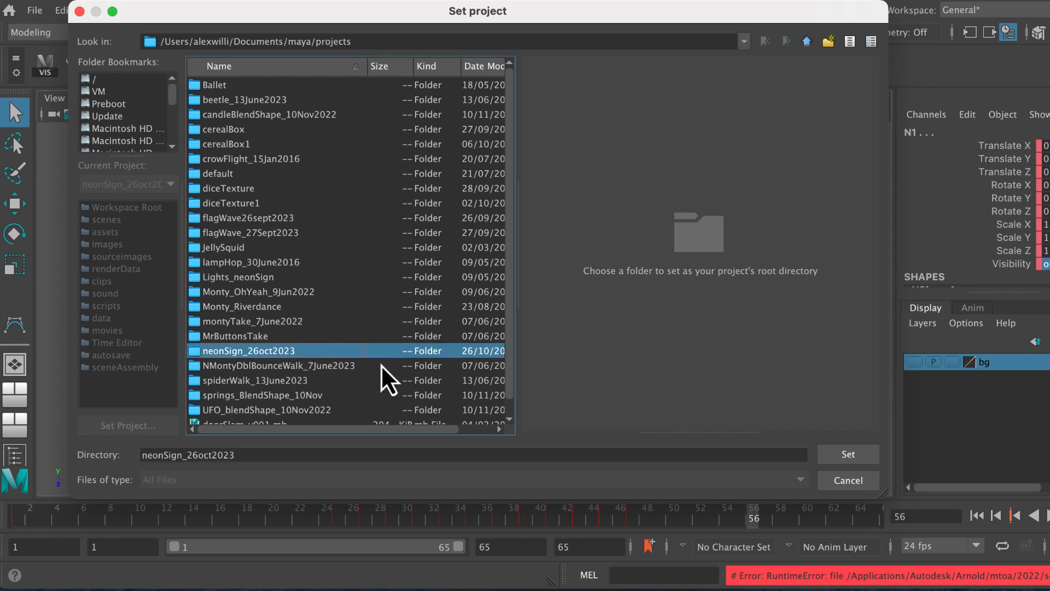
click(845, 455)
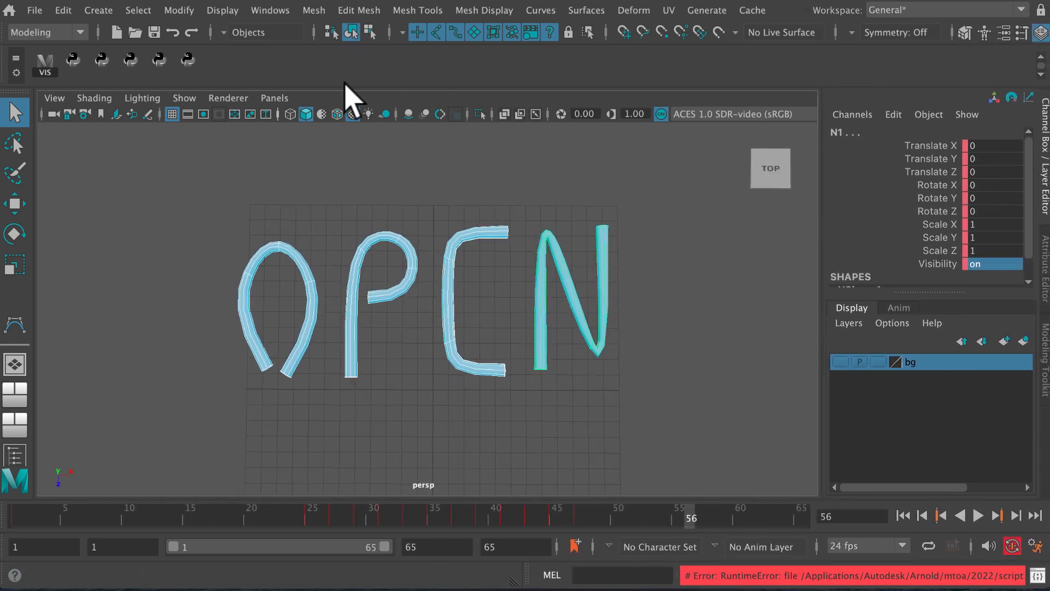
Switch from the Modeling to the Rendering menu set
click(77, 34)
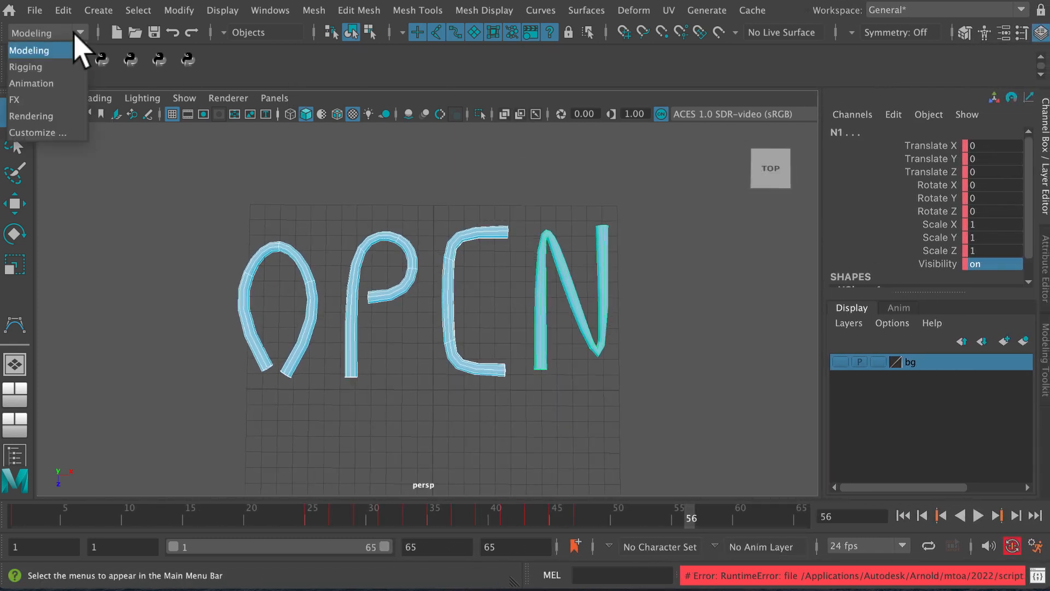
click(73, 116)
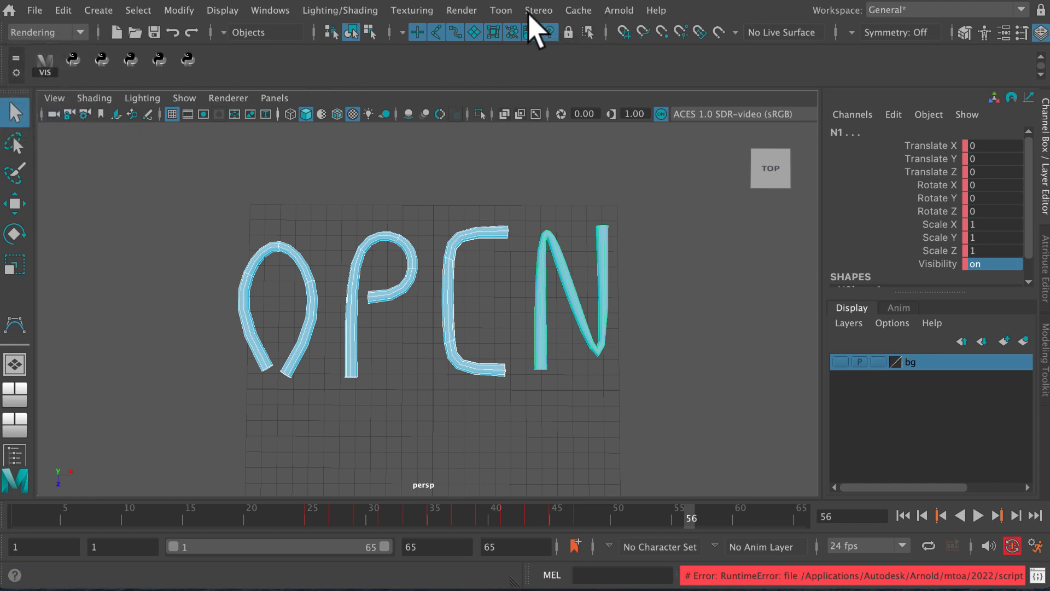
Run Render Sequence for frames 1 to 65 using the persp camera
click(466, 11)
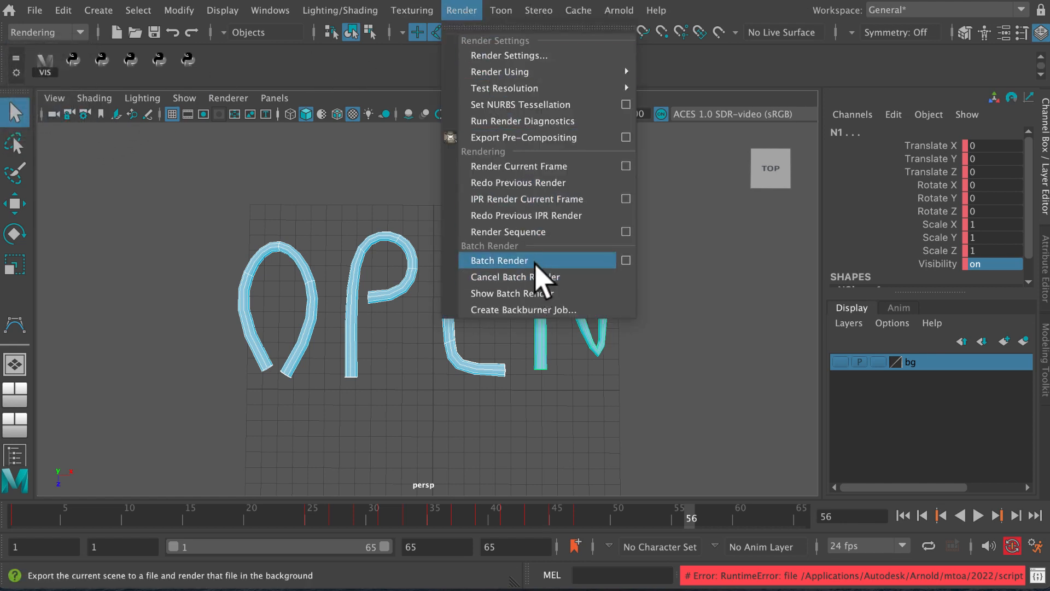
click(626, 232)
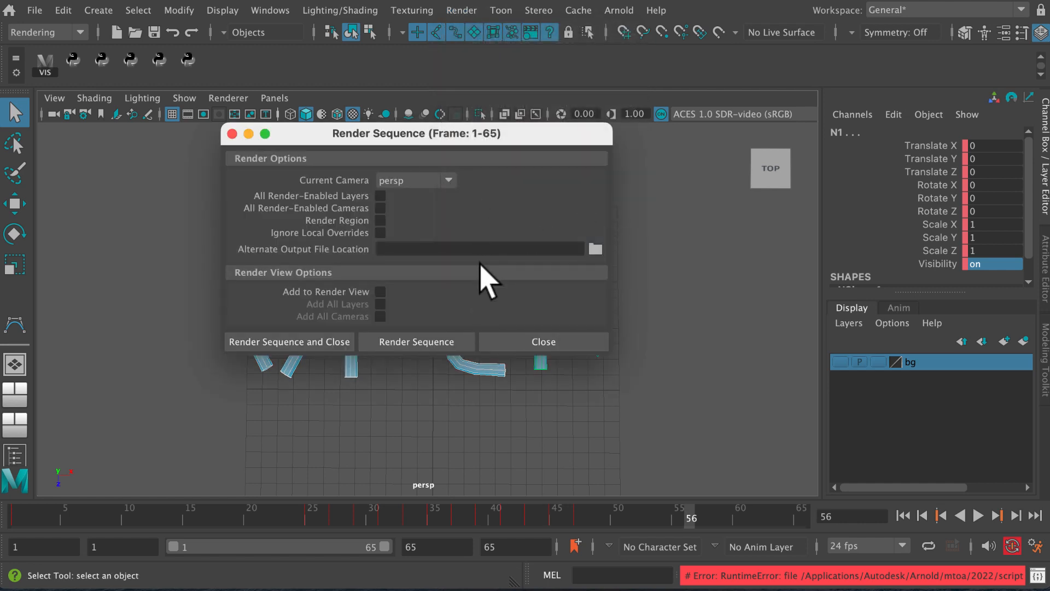
click(334, 341)
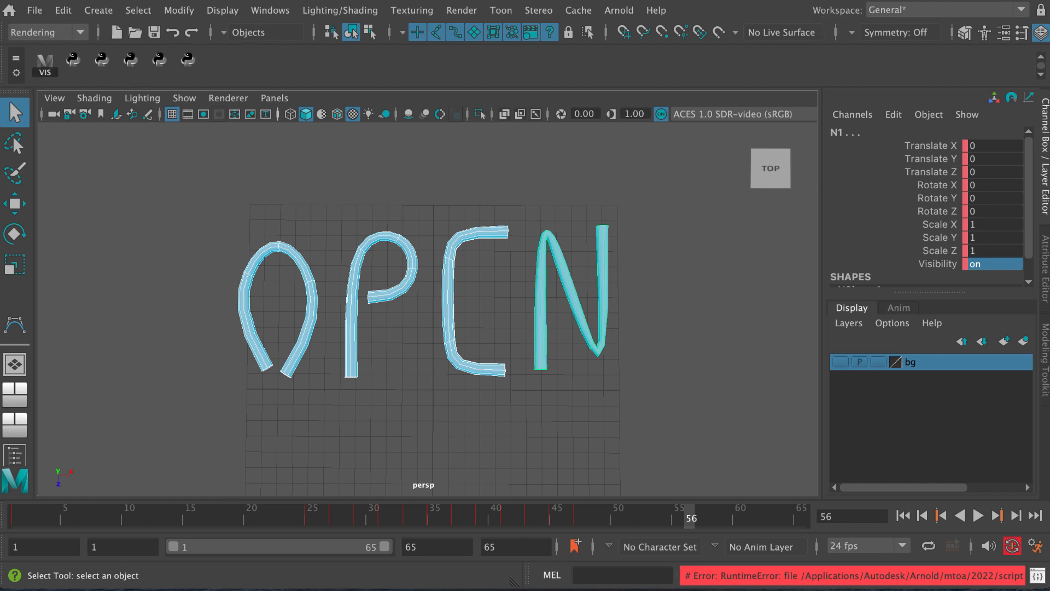
Switch to Finder and browse to the rendered frames in Documents/maya/projects/neonSign_26oct2023/images/tmp
key(super+Tab)
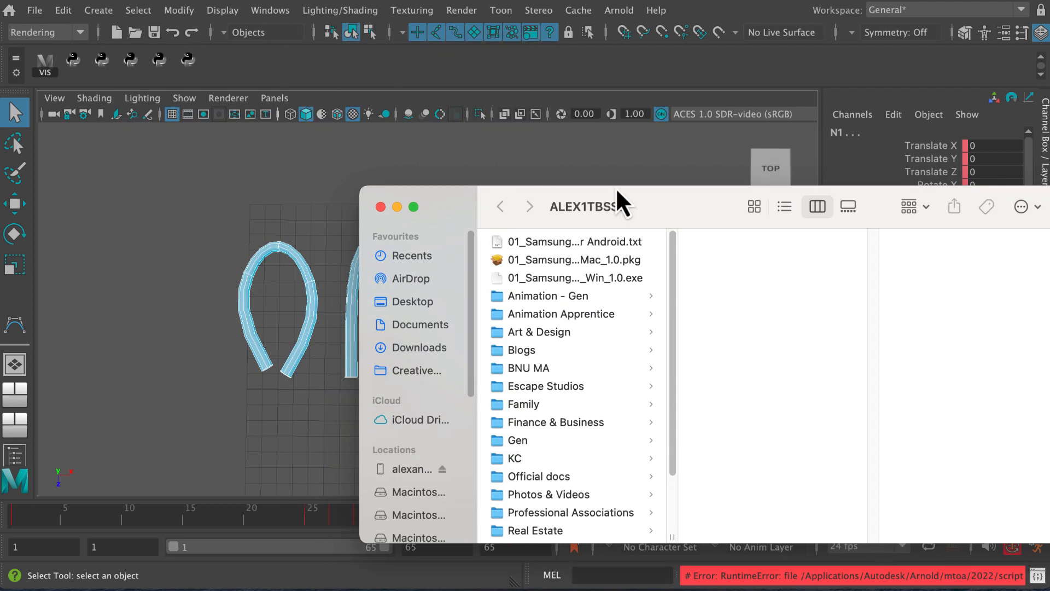
drag(678, 213, 537, 308)
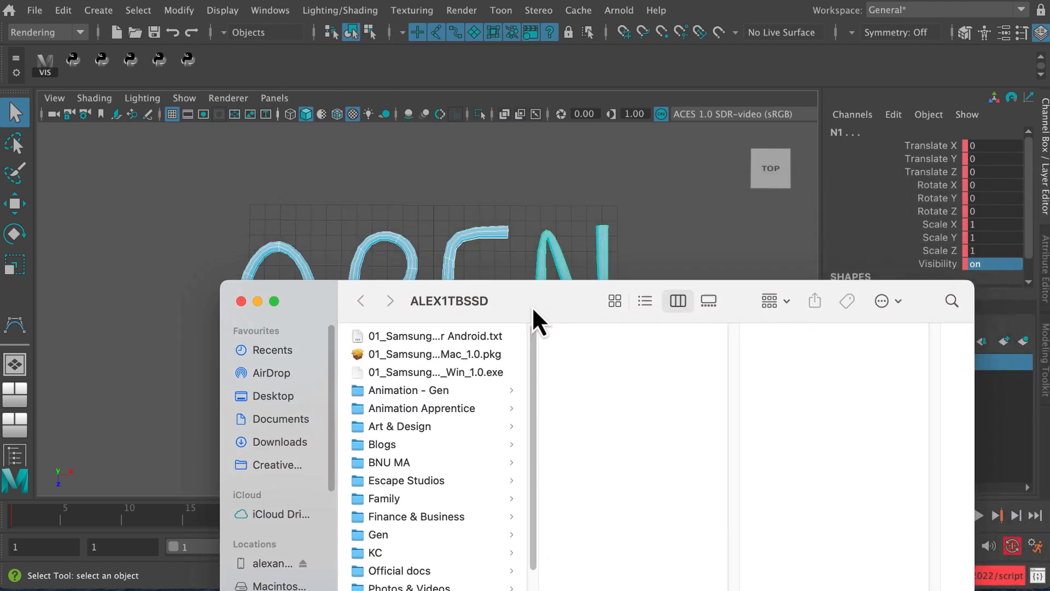
click(296, 422)
drag(517, 303, 431, 137)
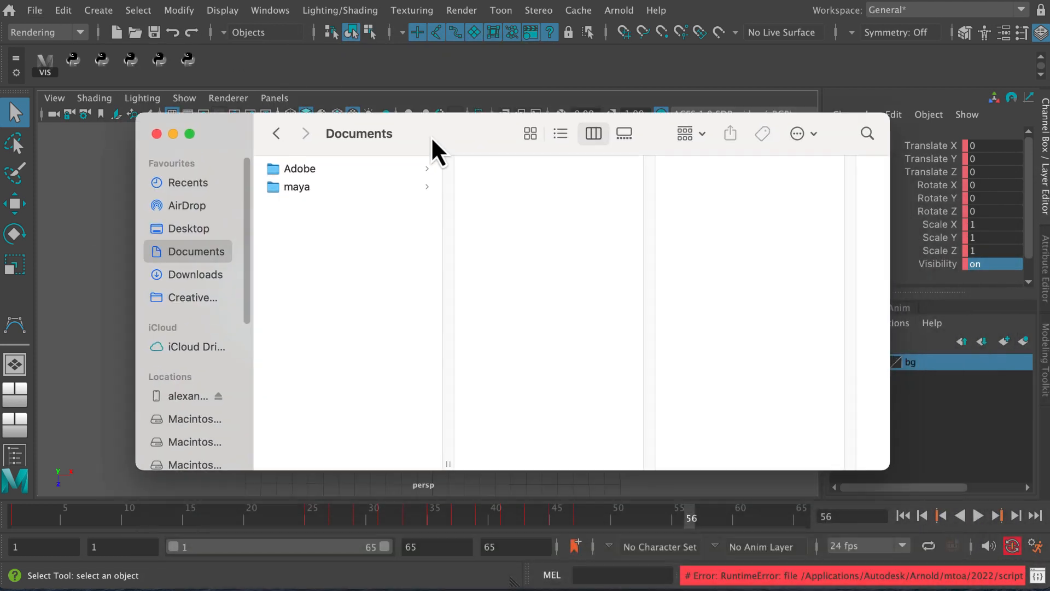
click(331, 189)
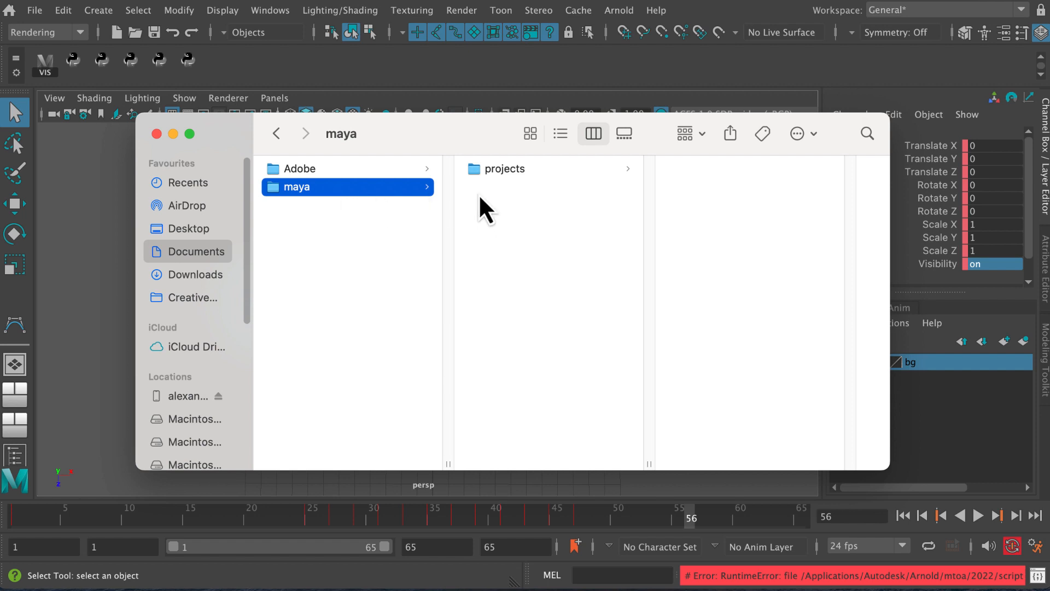
click(502, 168)
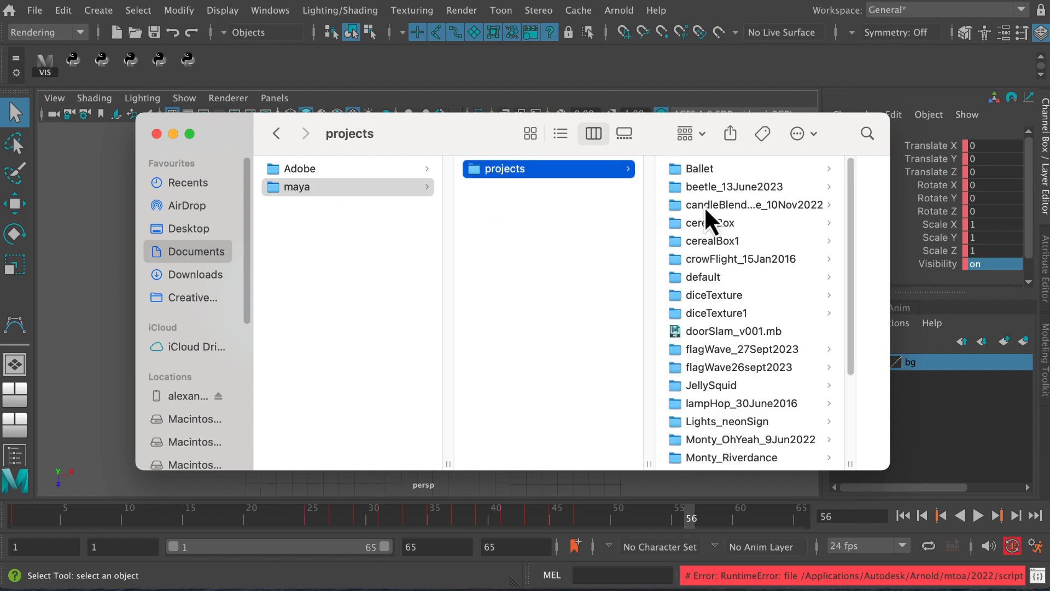
drag(850, 266, 850, 354)
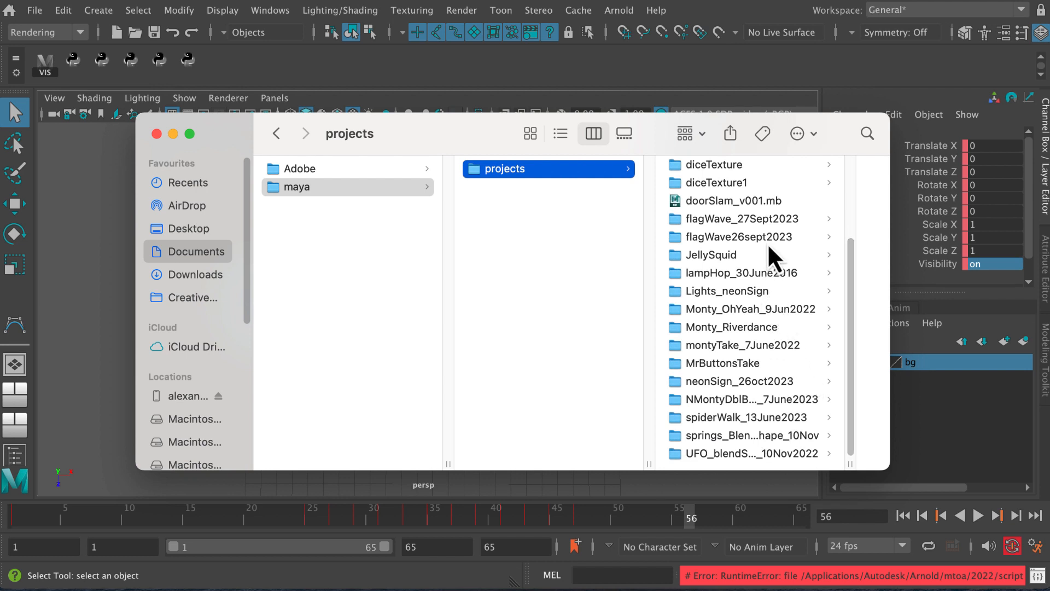
click(772, 381)
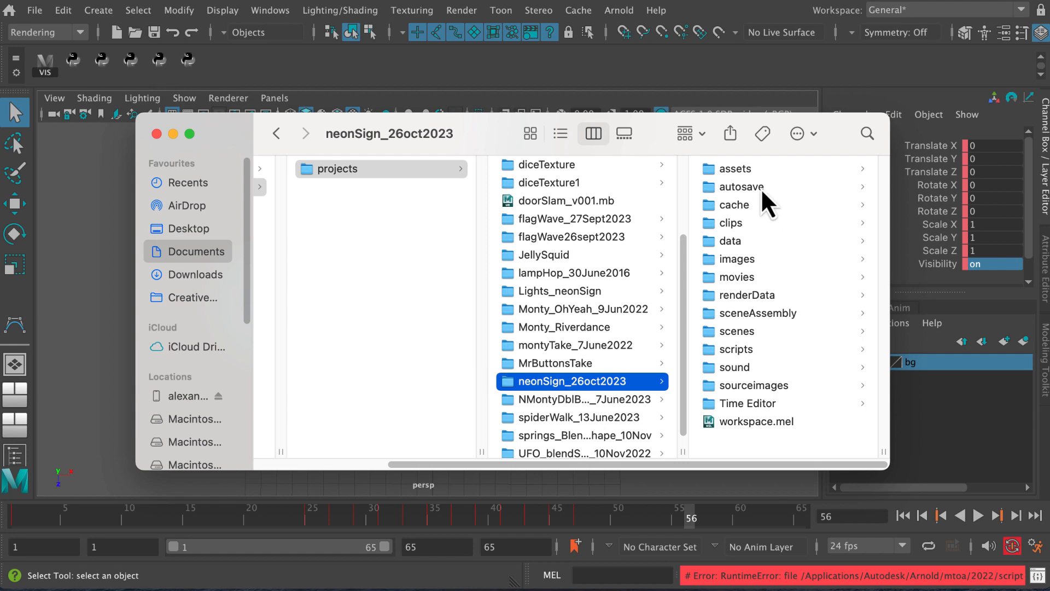
click(755, 259)
click(747, 170)
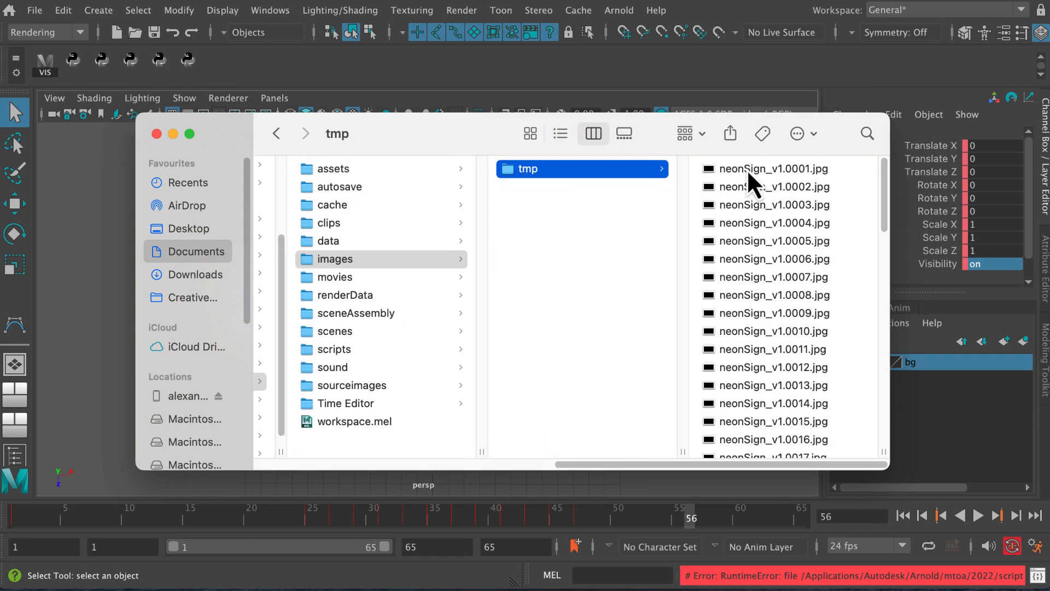
Preview several rendered frames in the tmp folder, including neonSign_v1.0001.jpg and frames 36 to 38, to check the flicker
click(757, 174)
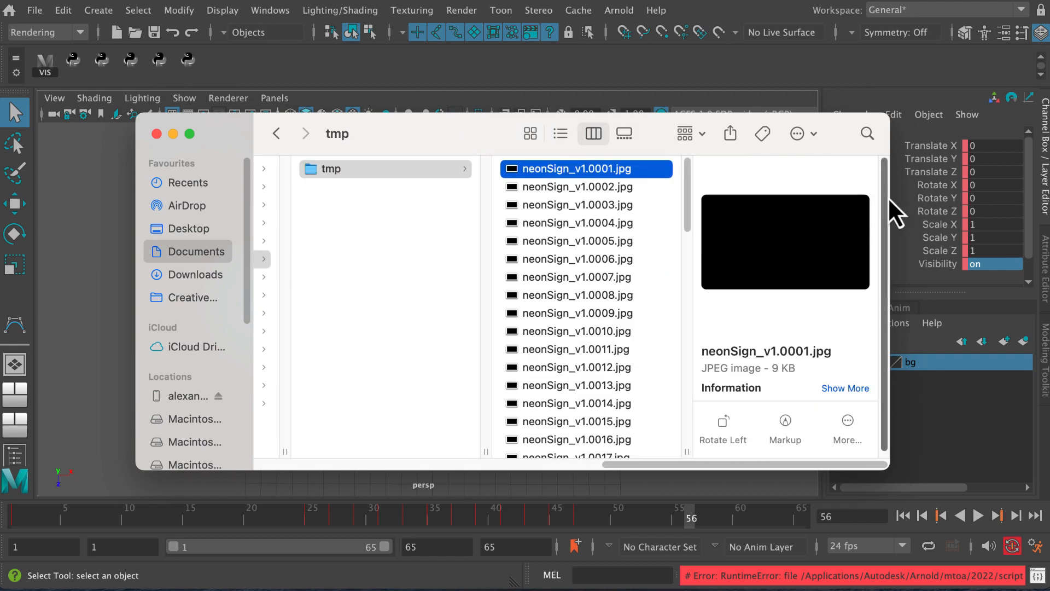
scroll(825, 234, down, 2)
drag(687, 218, 688, 320)
click(592, 345)
click(590, 356)
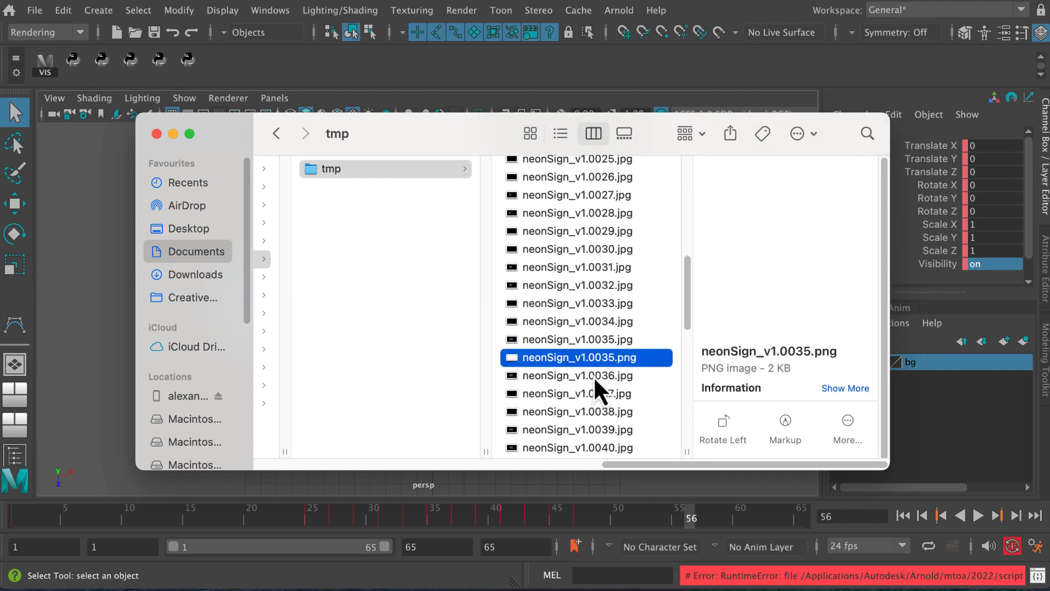
click(593, 376)
click(600, 397)
click(605, 414)
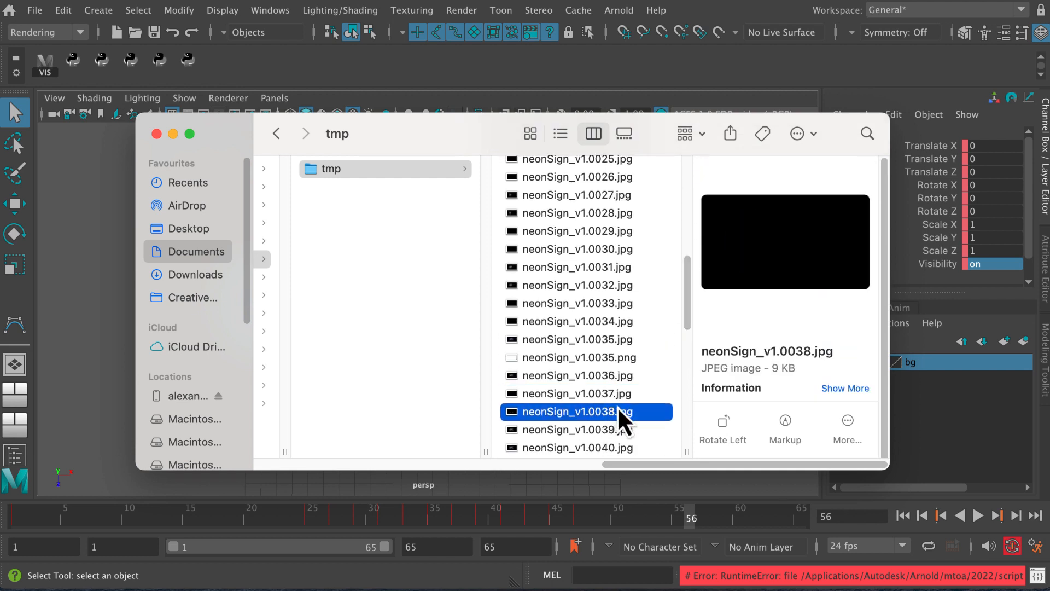
click(601, 393)
click(598, 375)
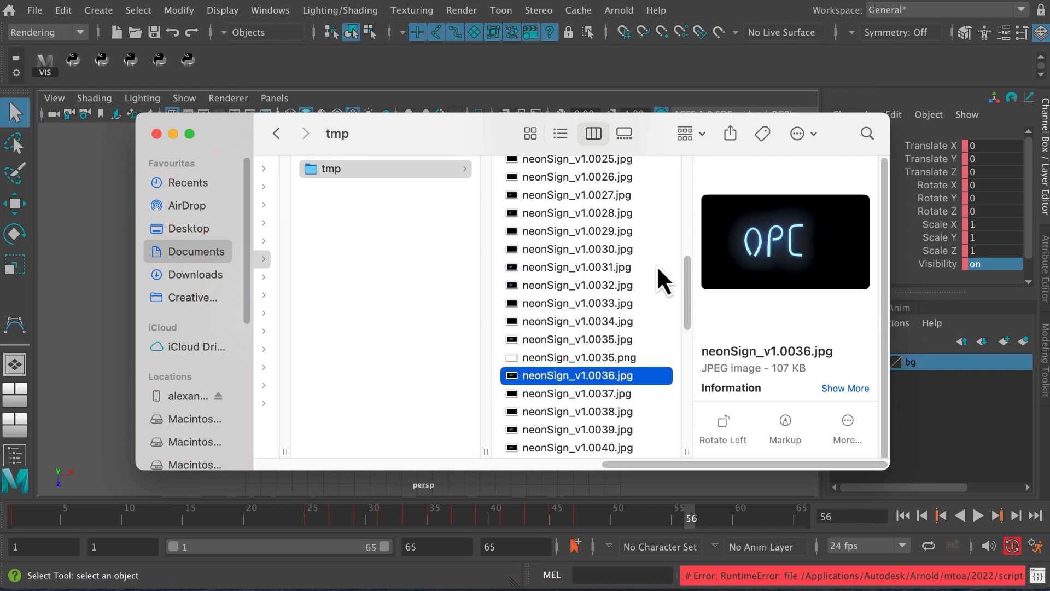
scroll(616, 329, up, 3)
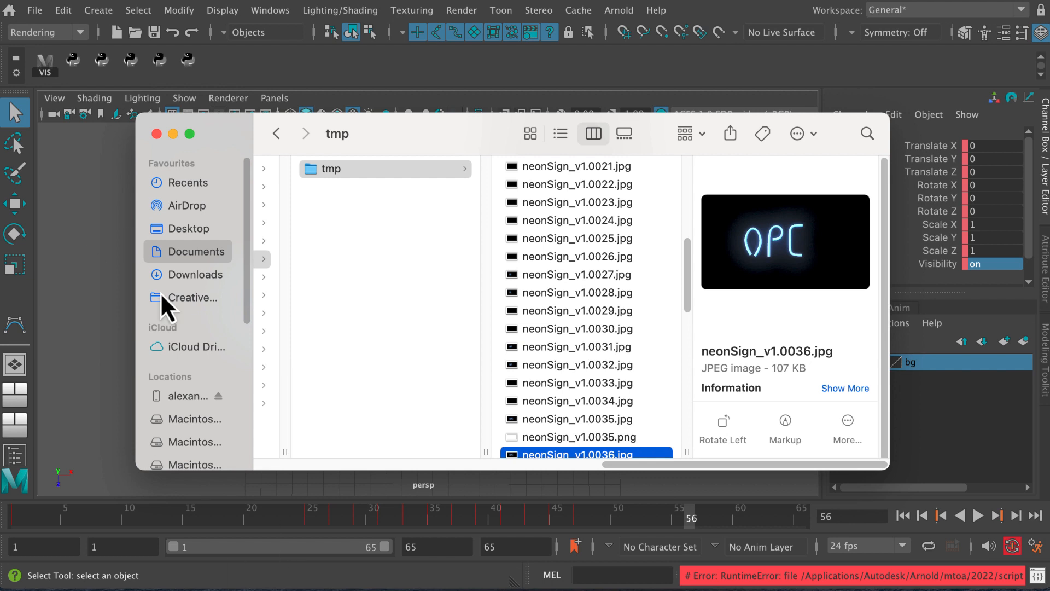
Switch to QuickTime Player, start opening an image sequence, and browse to the images/tmp folder of the neonSign_26oct2023 project
key(super+Tab)
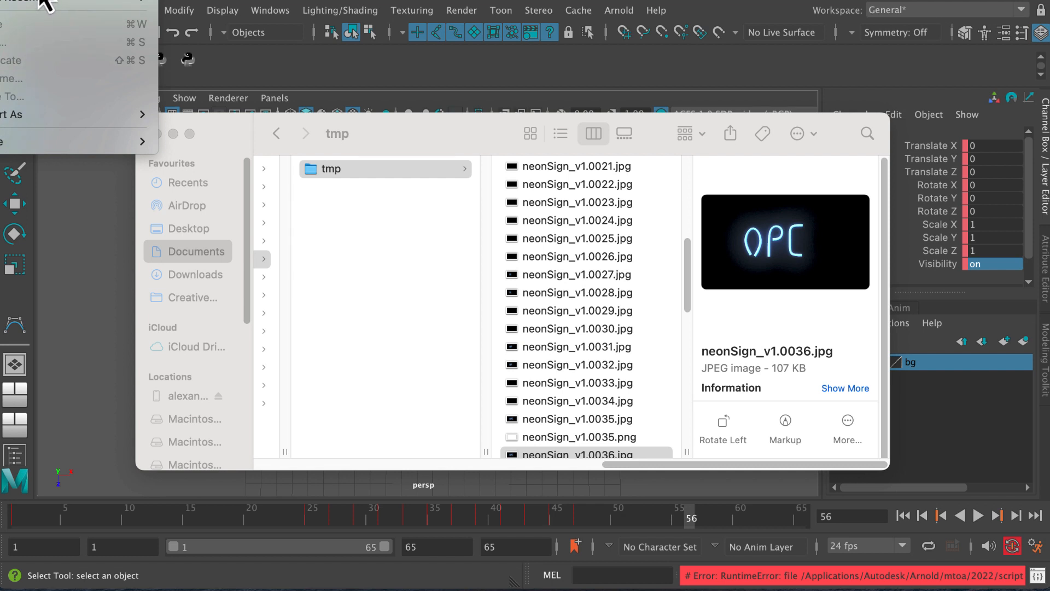
click(41, 0)
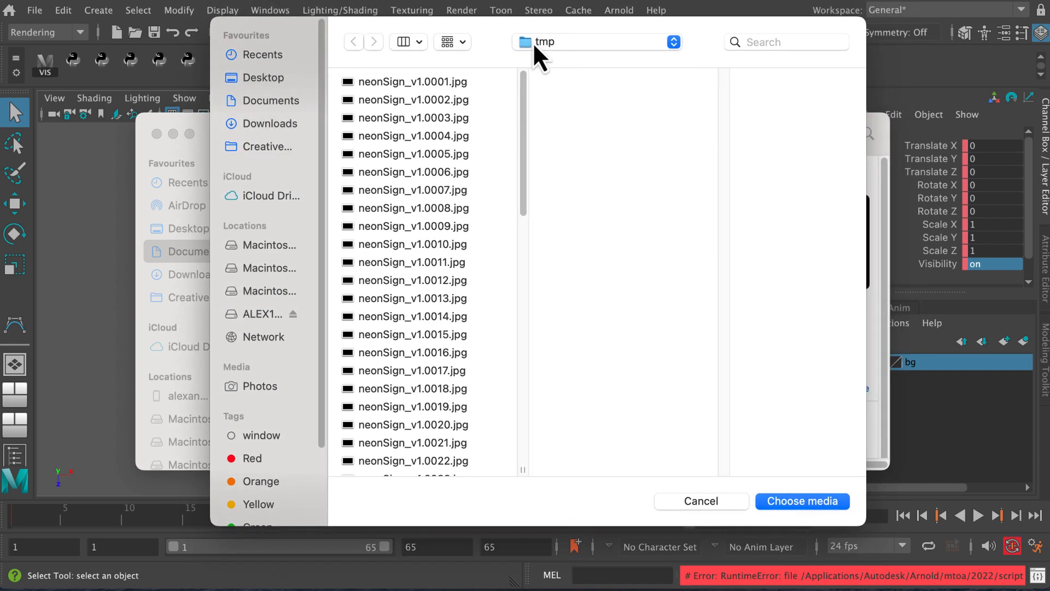
click(279, 100)
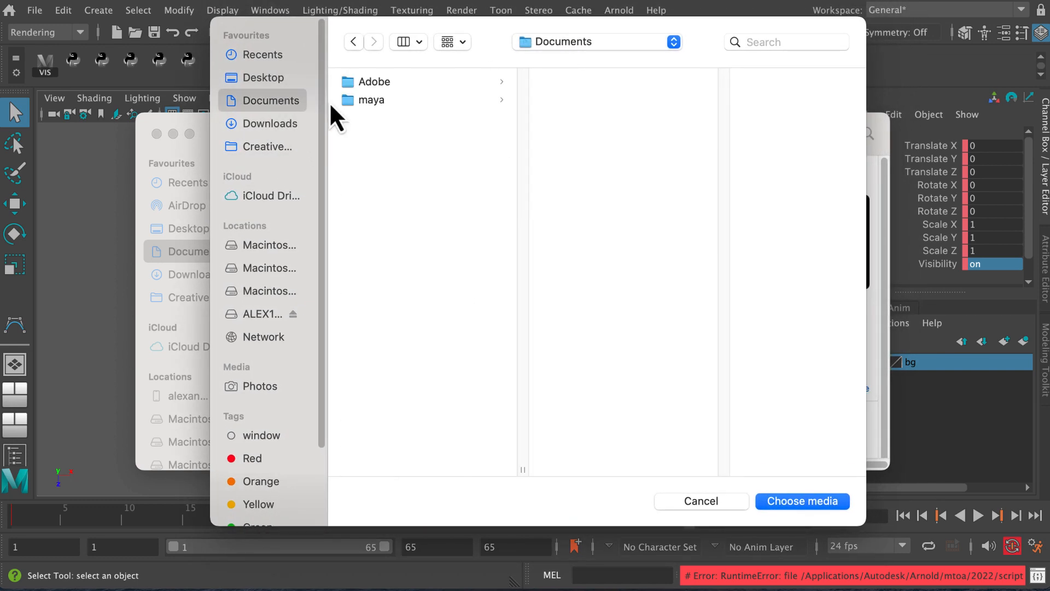
click(371, 104)
click(581, 85)
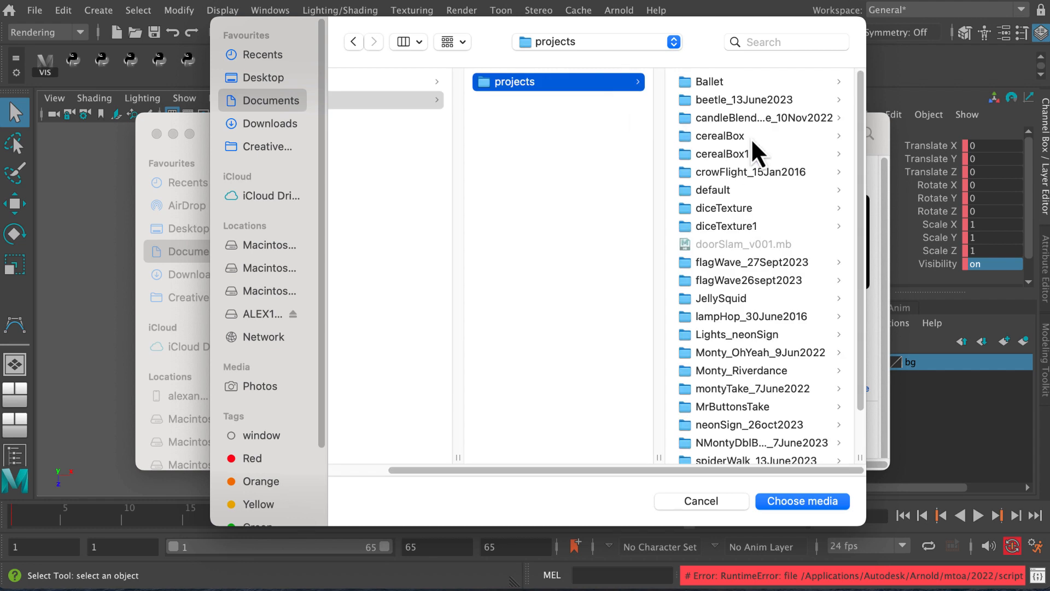
scroll(864, 277, down, 3)
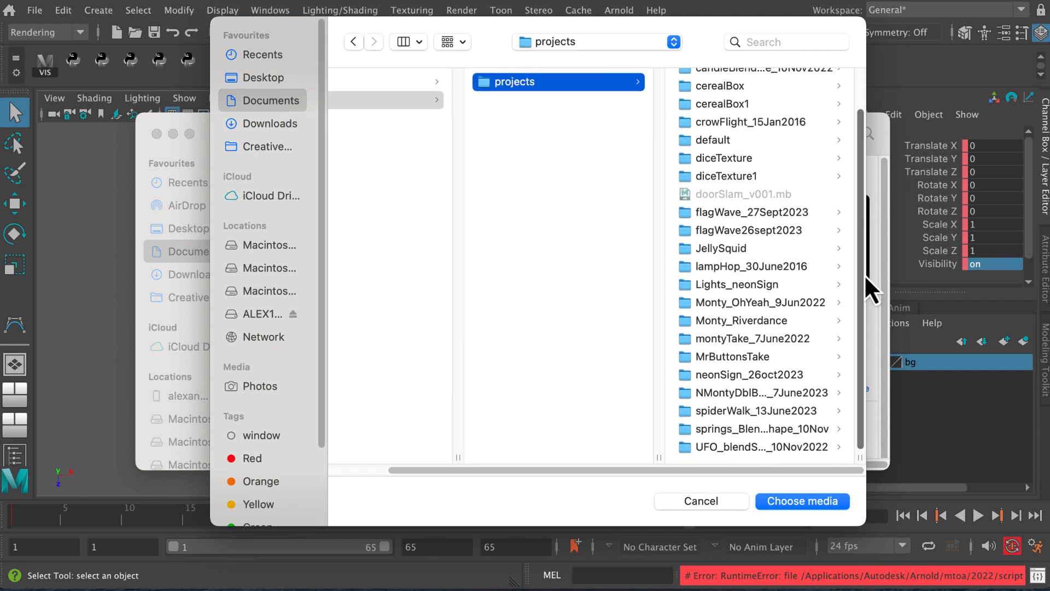
click(754, 376)
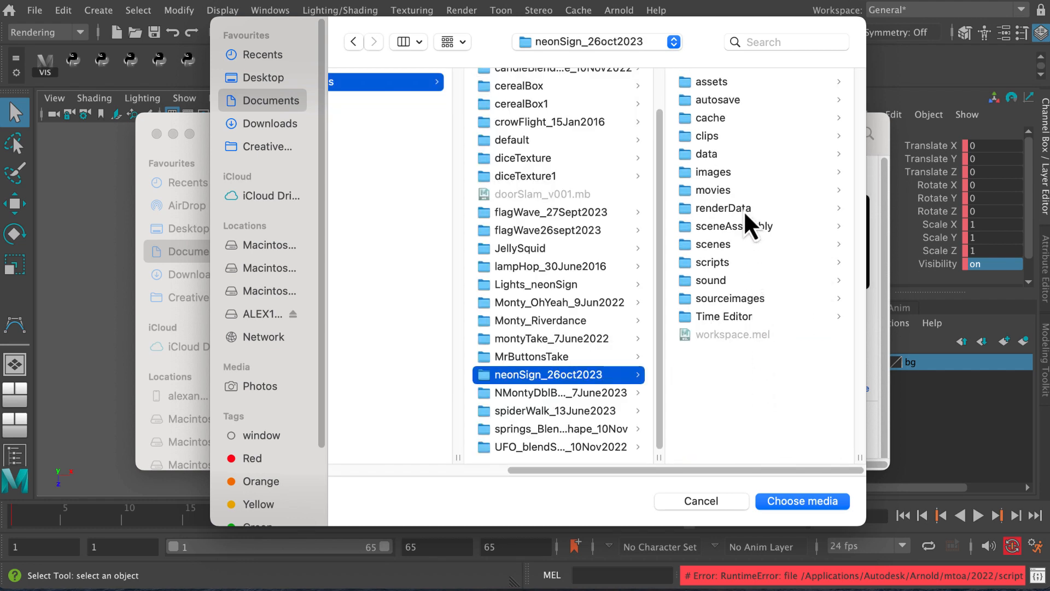
click(737, 172)
click(725, 83)
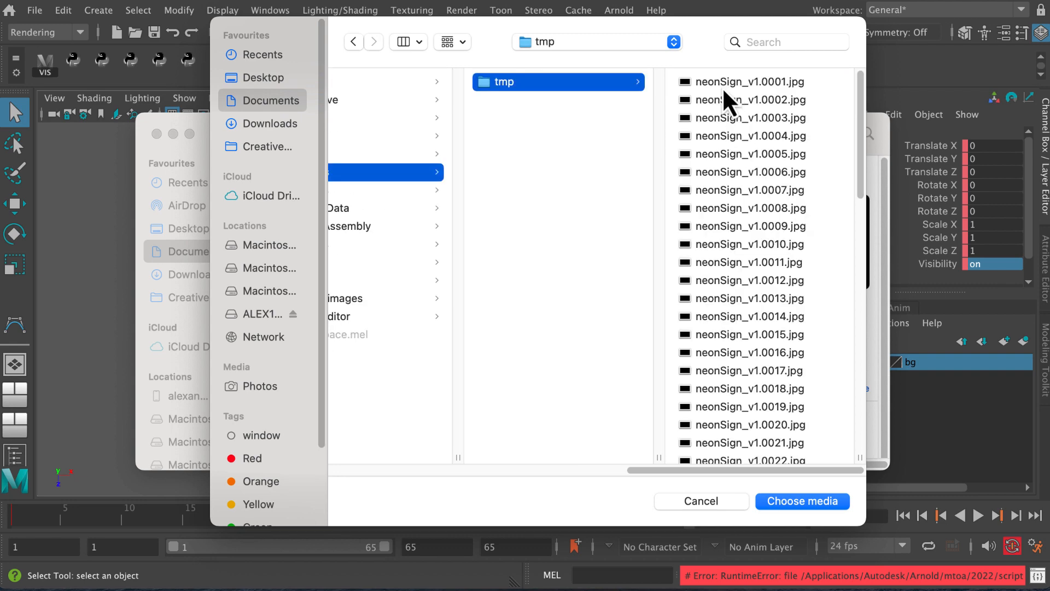
Open the files neonSign_v1.0001.jpg through neonSign_v1.0065.png as an image sequence at Actual Size, 24 Frames Per Second, Greater Compatibility (H.264)
click(723, 86)
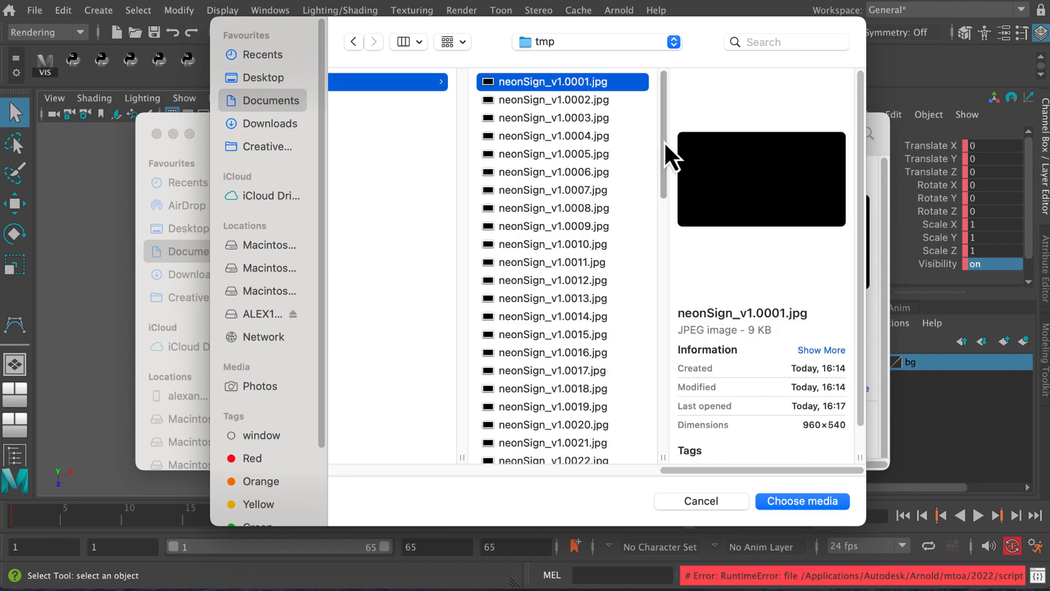
drag(666, 144, 678, 492)
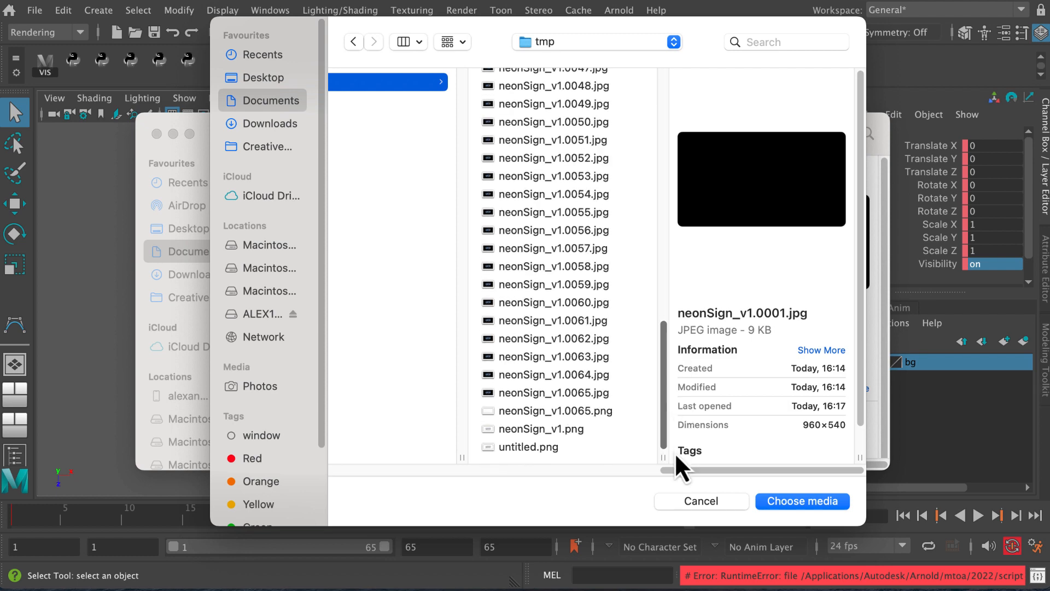
shift+click(591, 411)
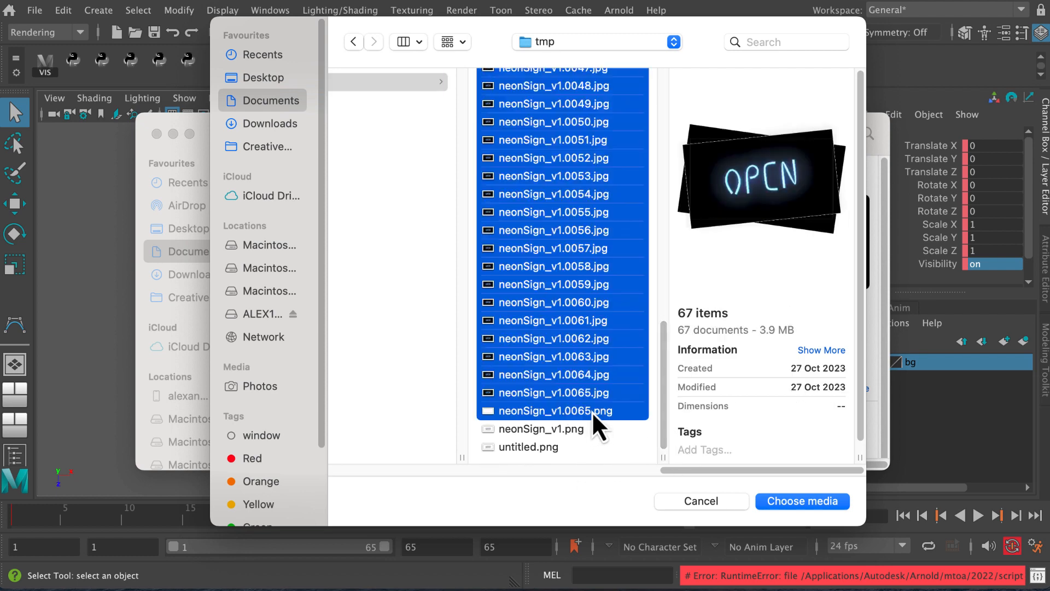
click(784, 503)
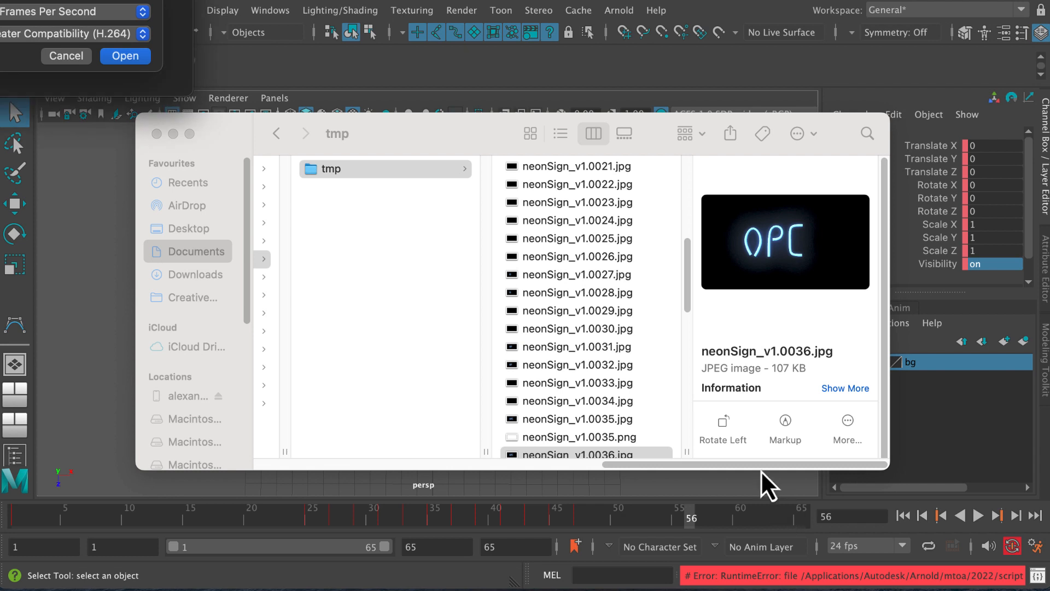
drag(137, 0, 383, 106)
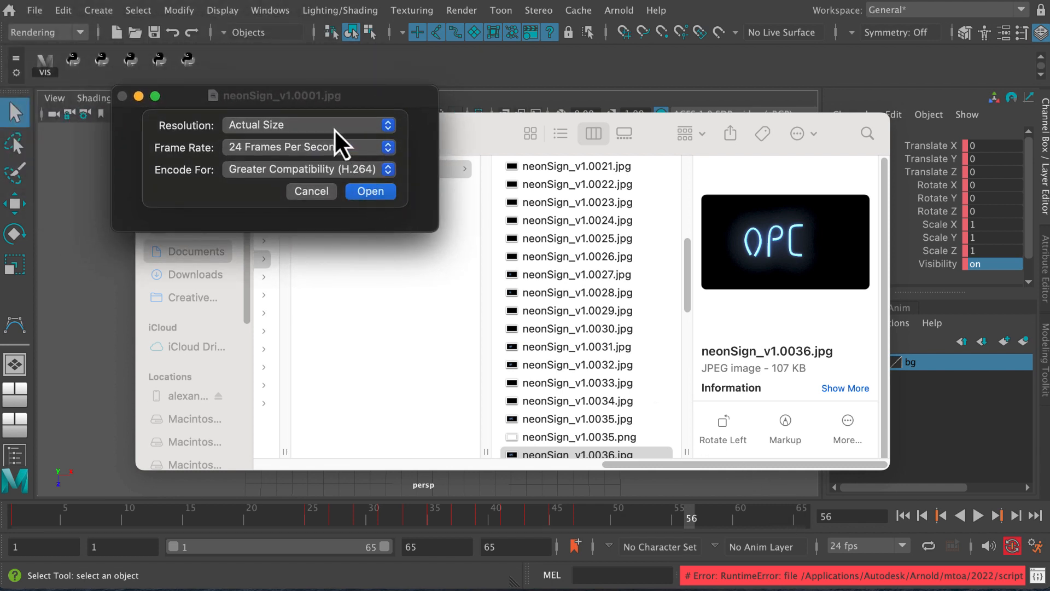
click(369, 191)
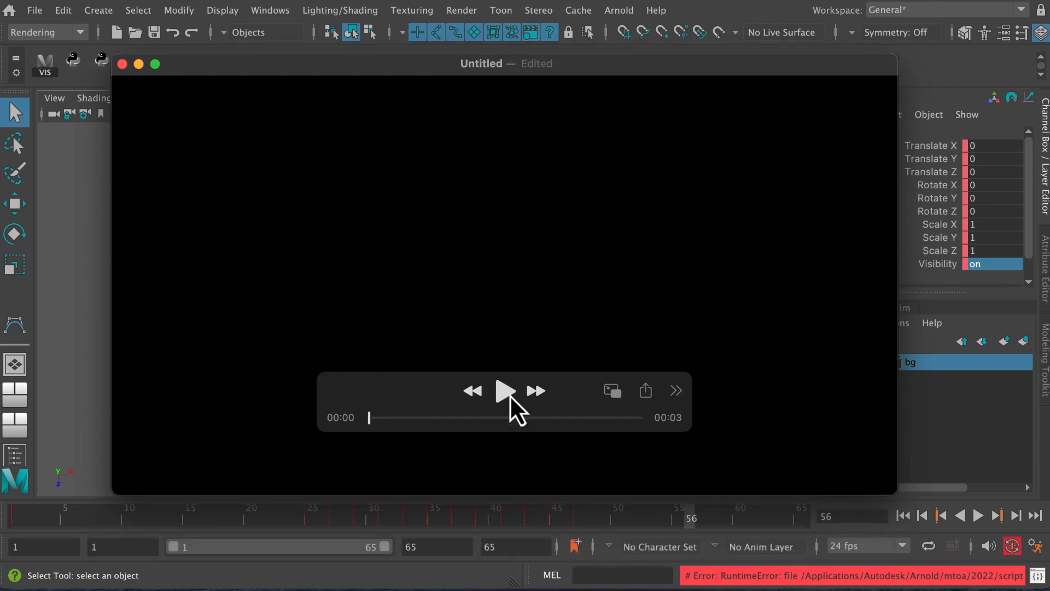
Play the neon sign movie several times to review how the letters light up and flicker
click(509, 395)
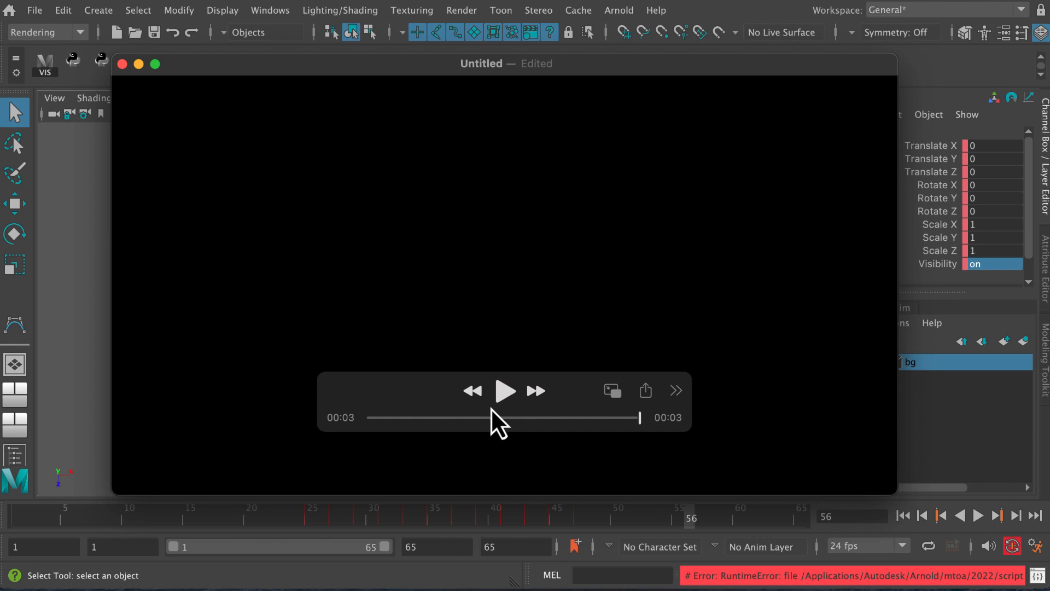
click(504, 401)
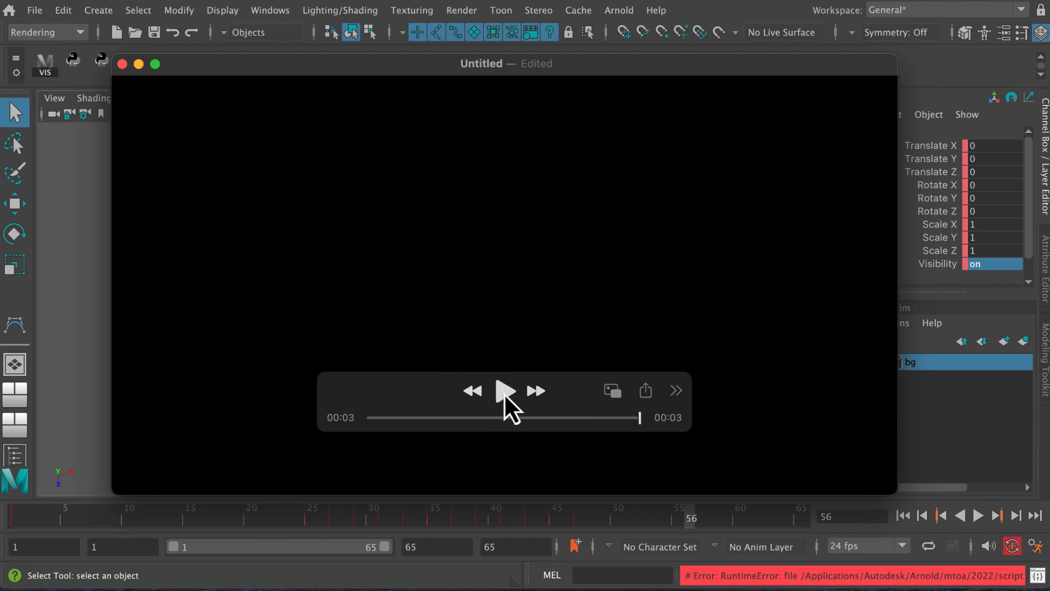
click(504, 396)
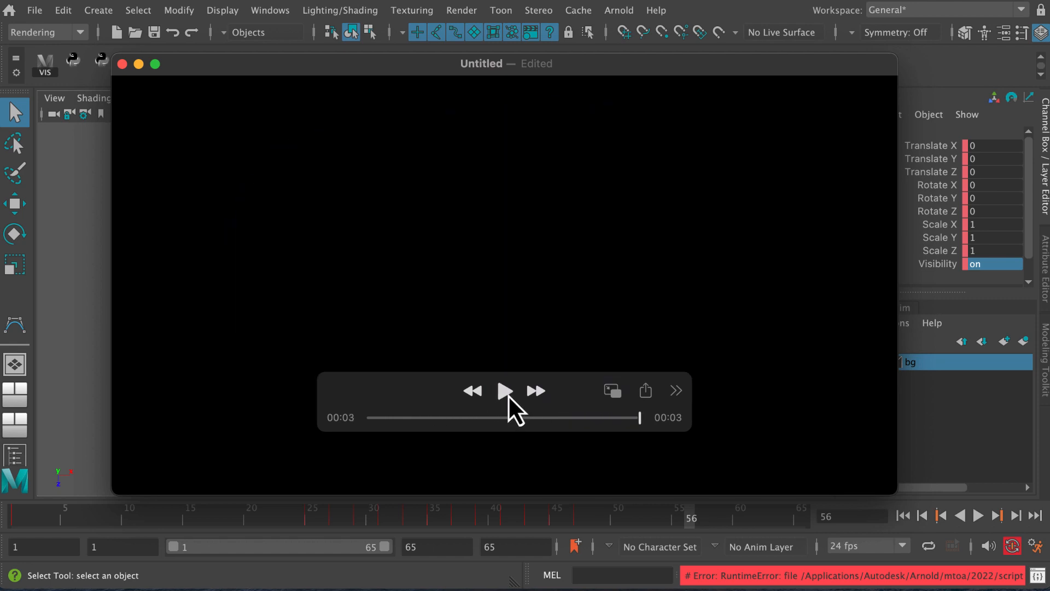
click(508, 397)
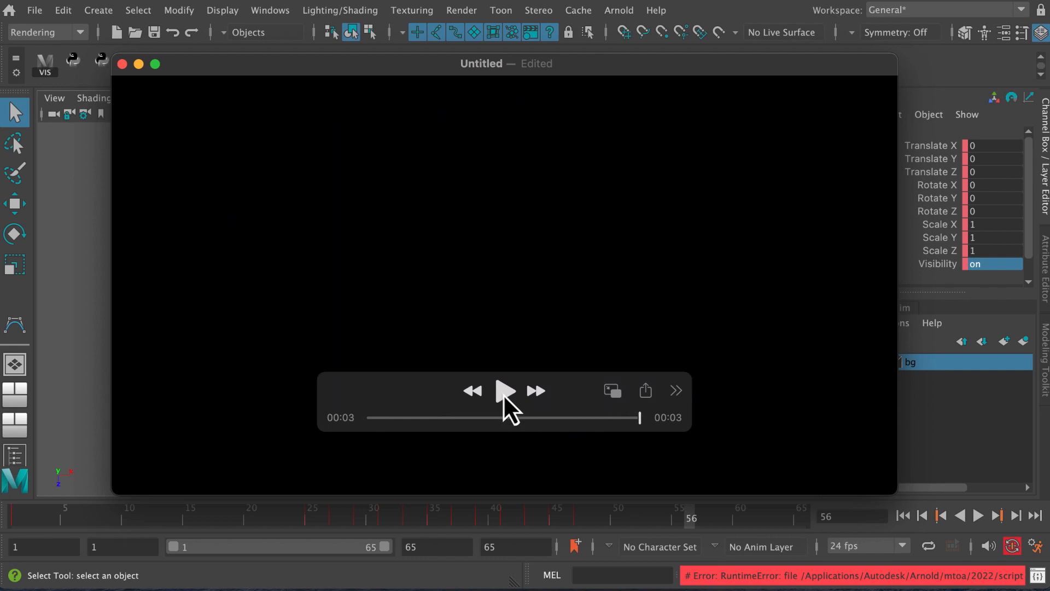
click(505, 396)
click(506, 392)
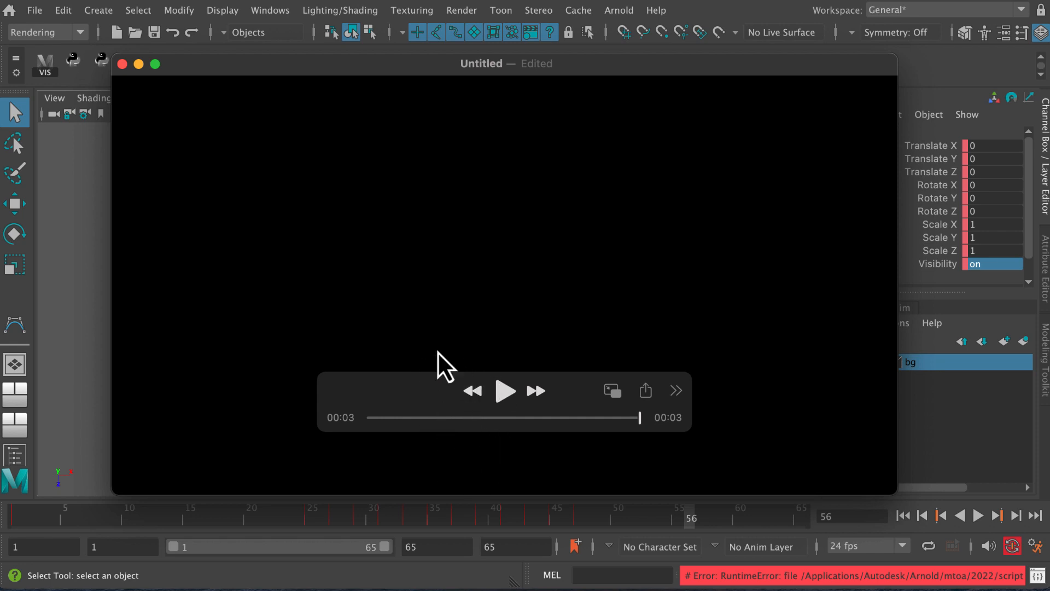
click(505, 394)
click(507, 394)
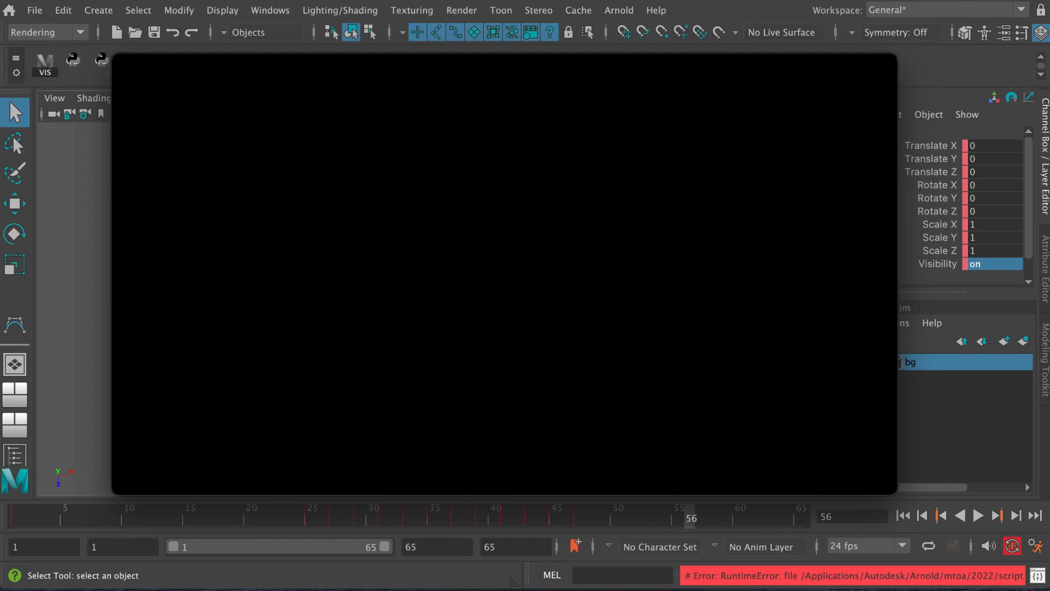
Export the assembled movie at 720p with the name neonSign to the Desktop
click(0, 0)
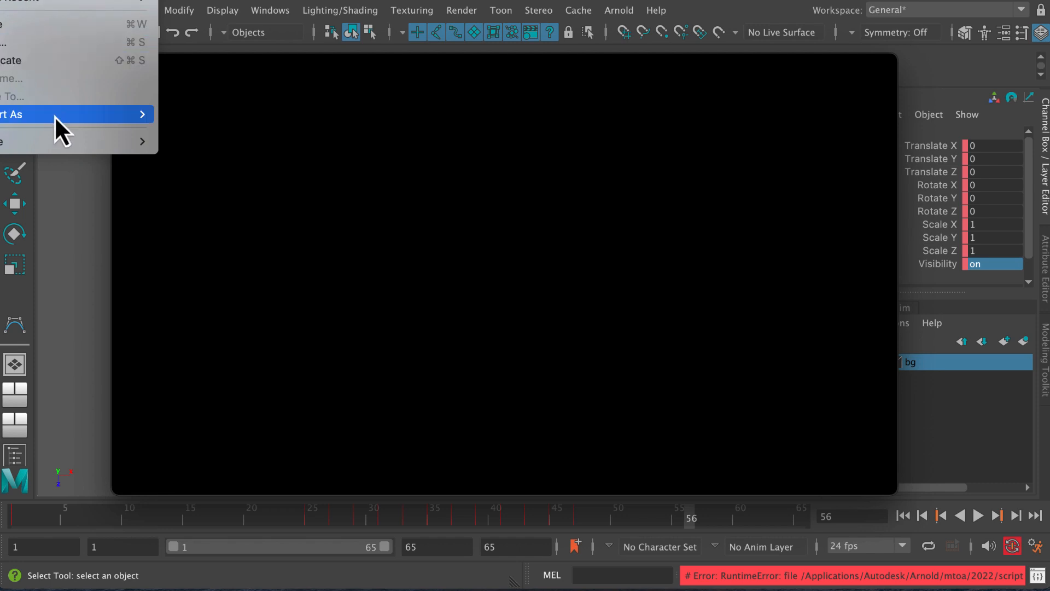
mouse_move(59, 116)
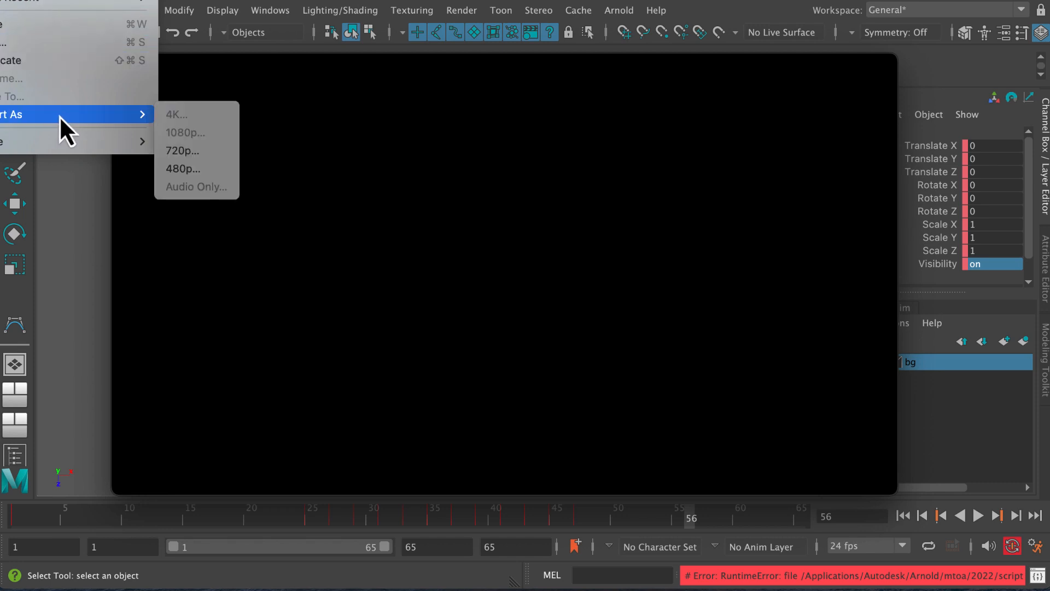
click(183, 153)
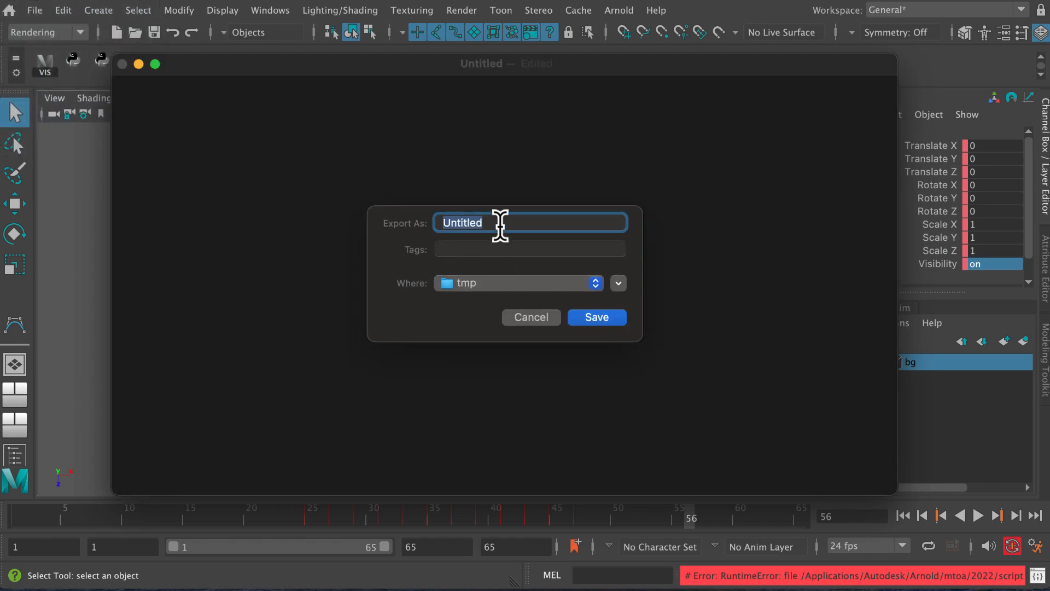
text(neonSign)
click(526, 284)
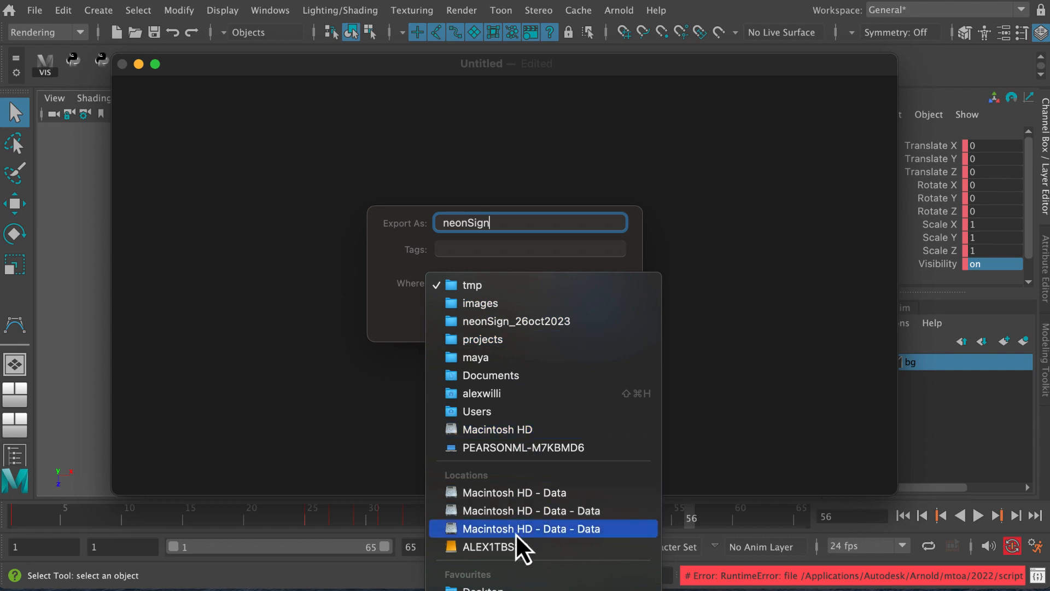
click(493, 586)
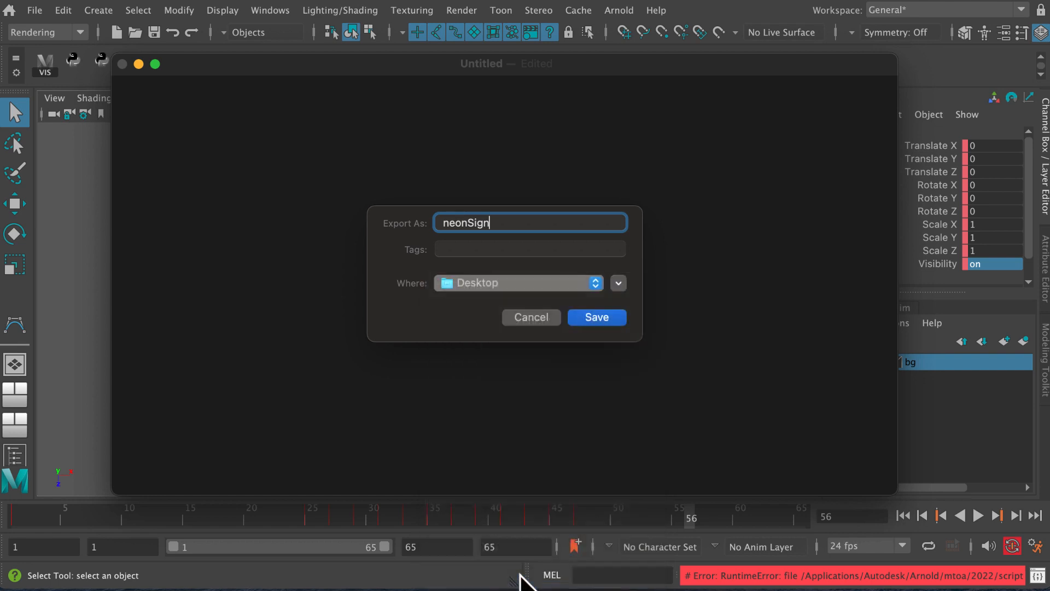
click(589, 320)
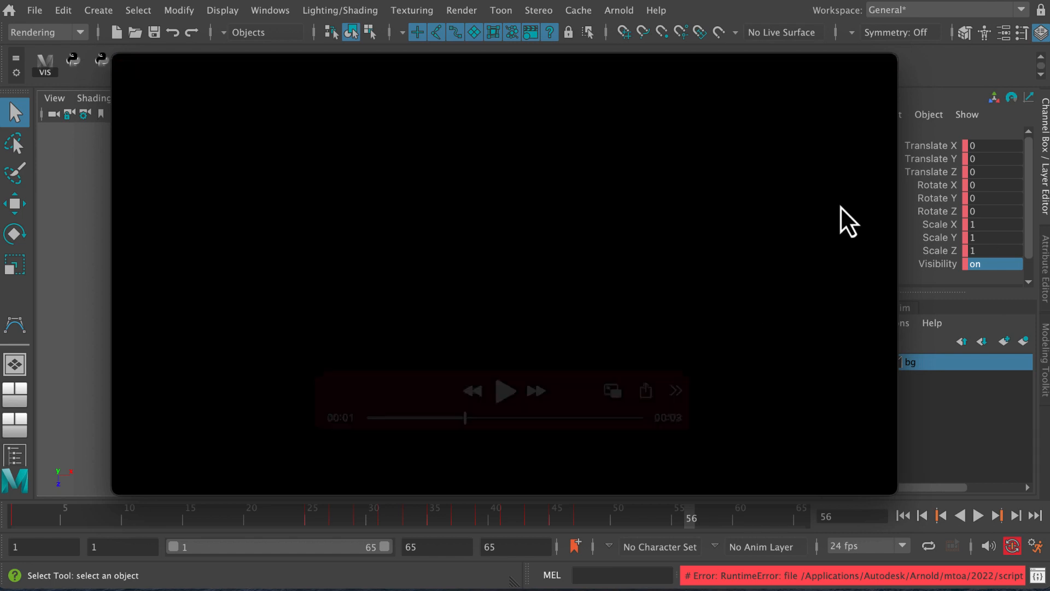
Close the untitled movie without keeping it, and clear the Maya window away to show the desktop
click(121, 64)
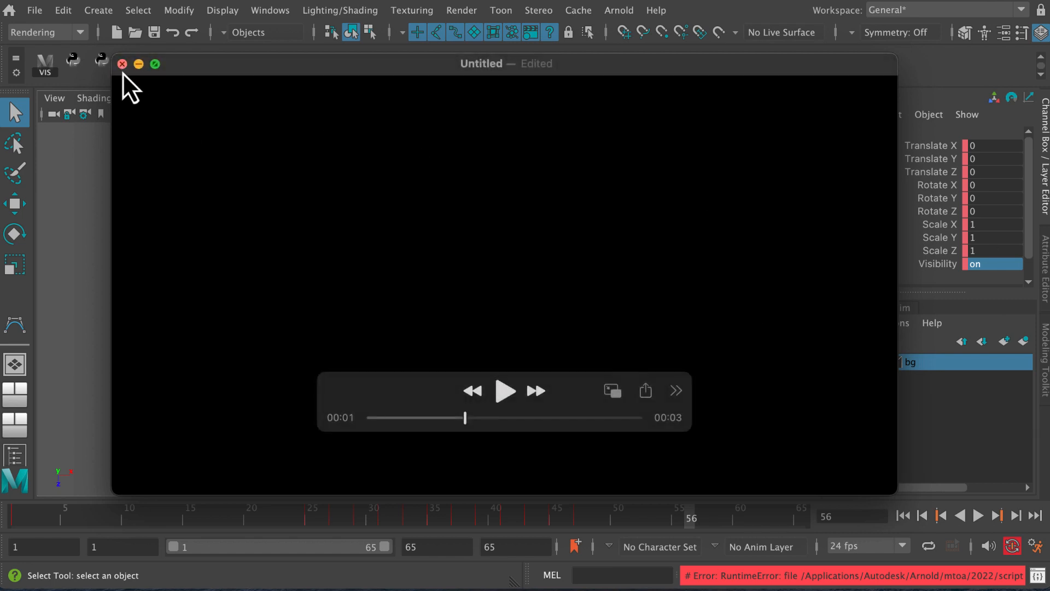
click(432, 384)
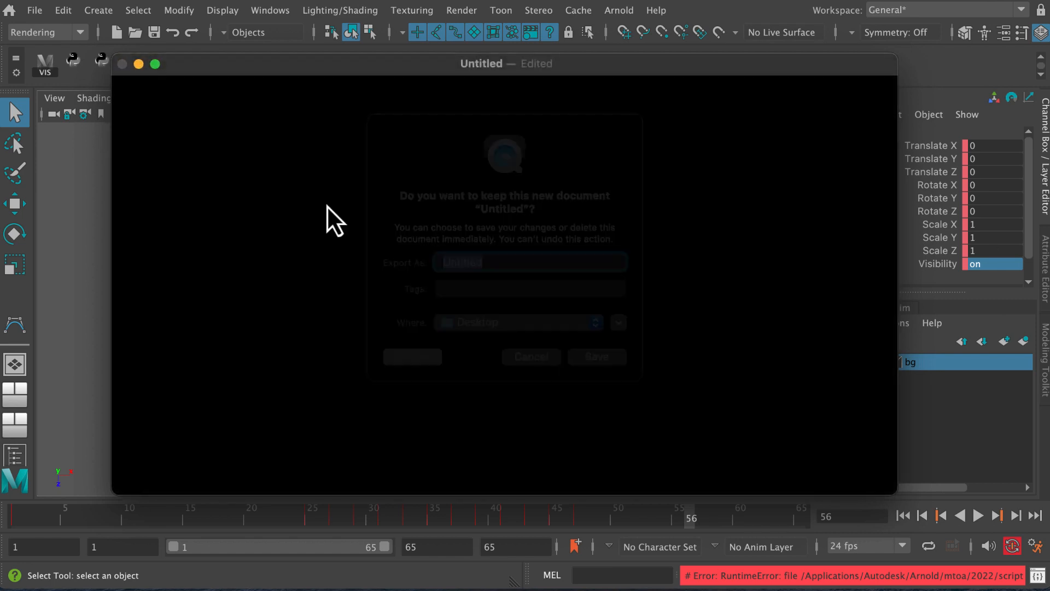
click(158, 135)
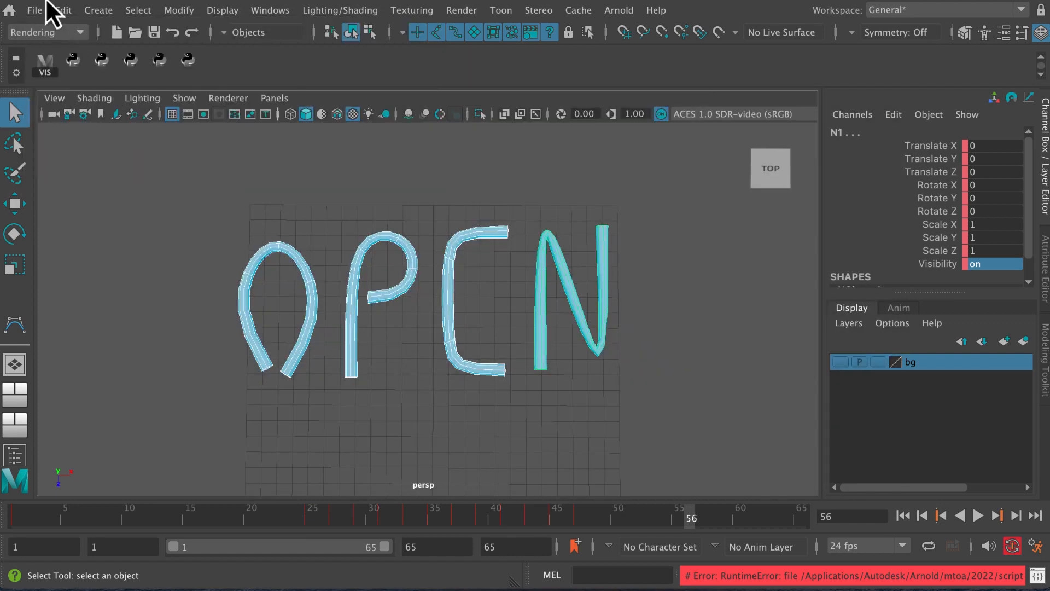
click(41, 1)
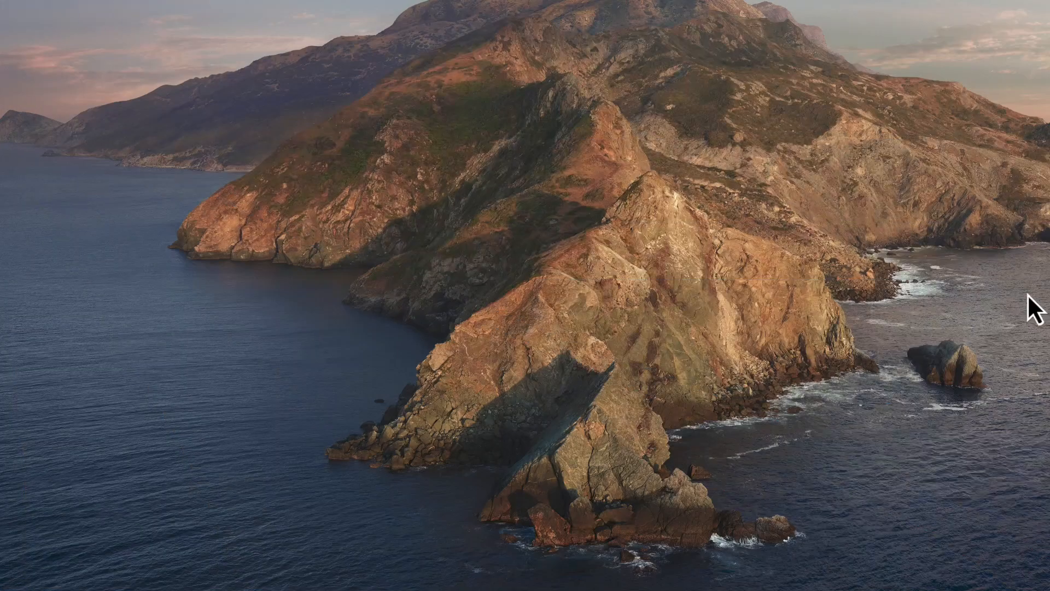
Move neonSign.mov to the middle of the desktop, open it and play it to check the exported flicker animation
drag(1002, 318, 452, 298)
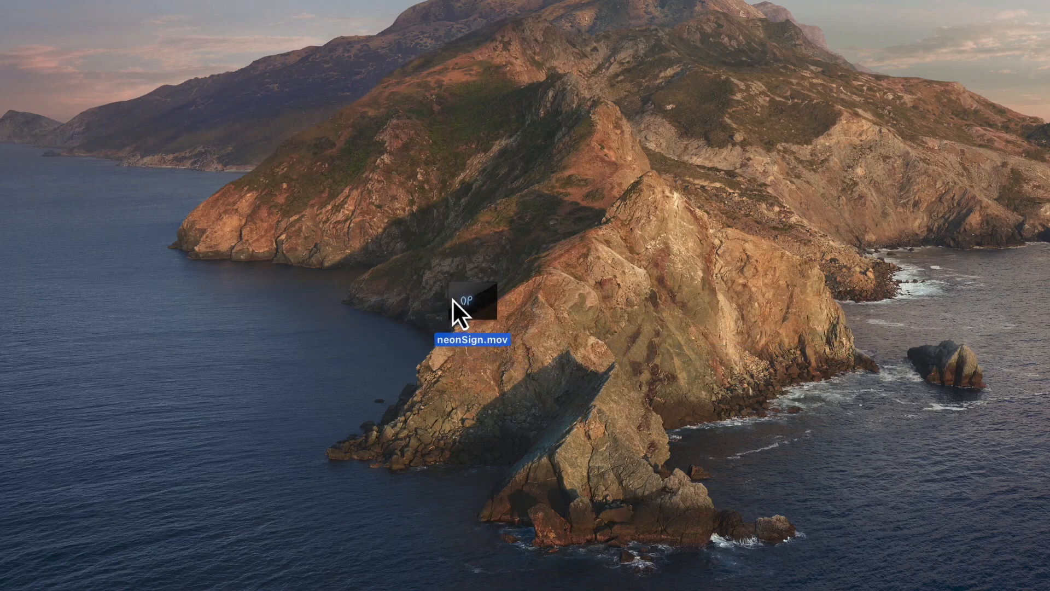
double_click(484, 307)
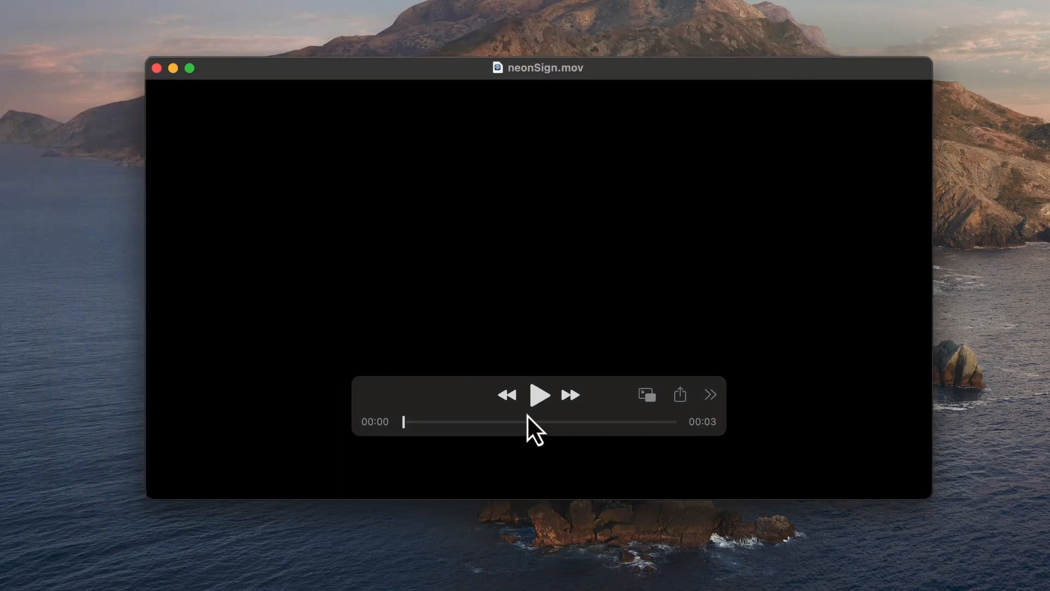
click(540, 403)
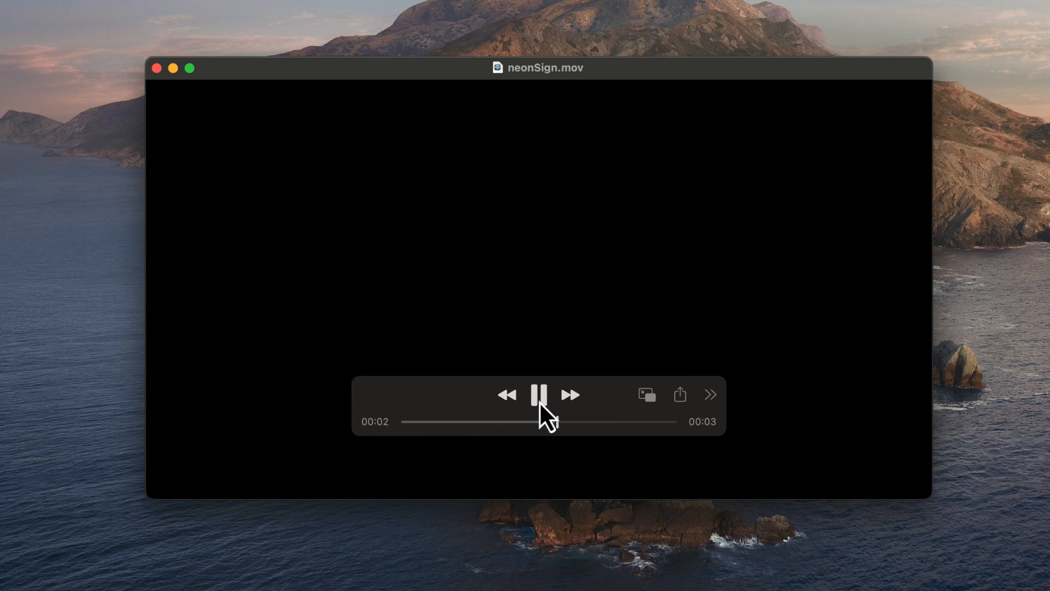
click(541, 404)
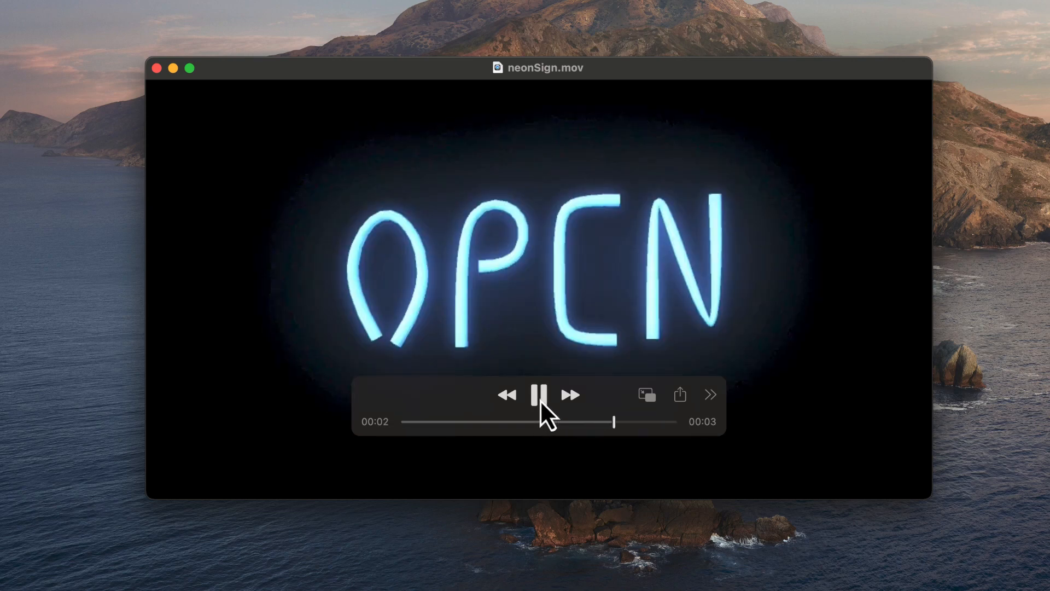
mouse_move(629, 71)
mouse_down()
mouse_move(621, 92)
mouse_move(630, 77)
mouse_up()
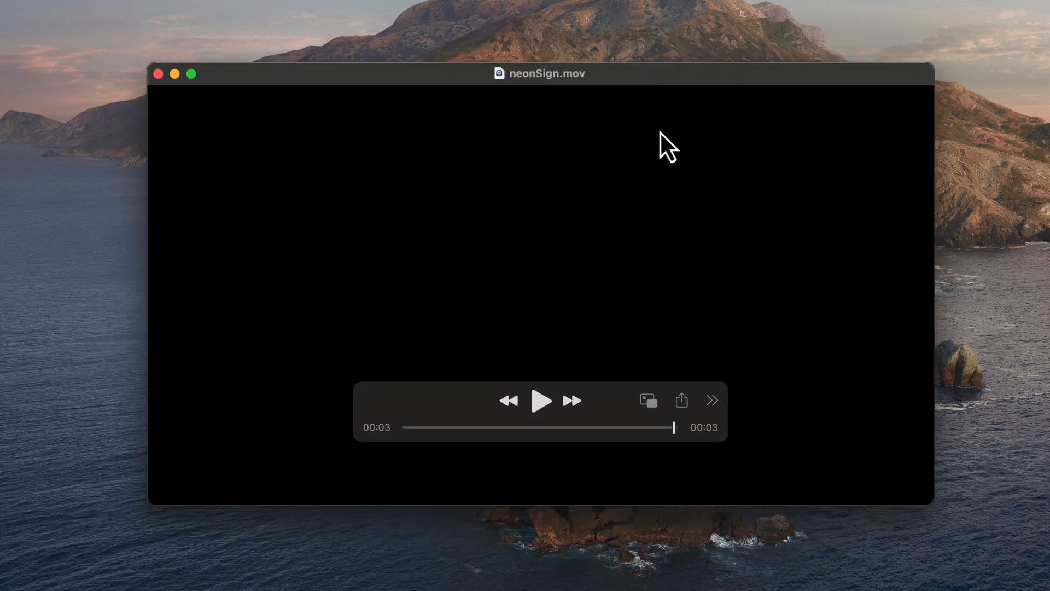